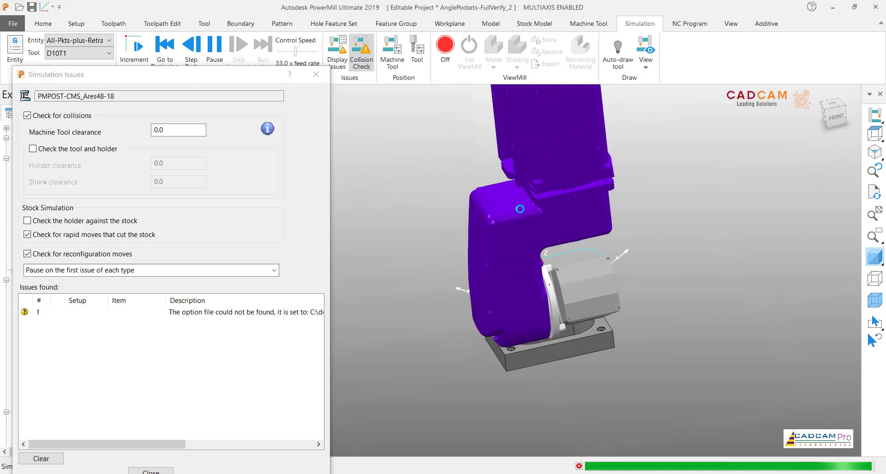
- Close the simulation issues report and examine the machine head above the angled-pocket part from different views
middle_click_drag(697, 361, 468, 381)
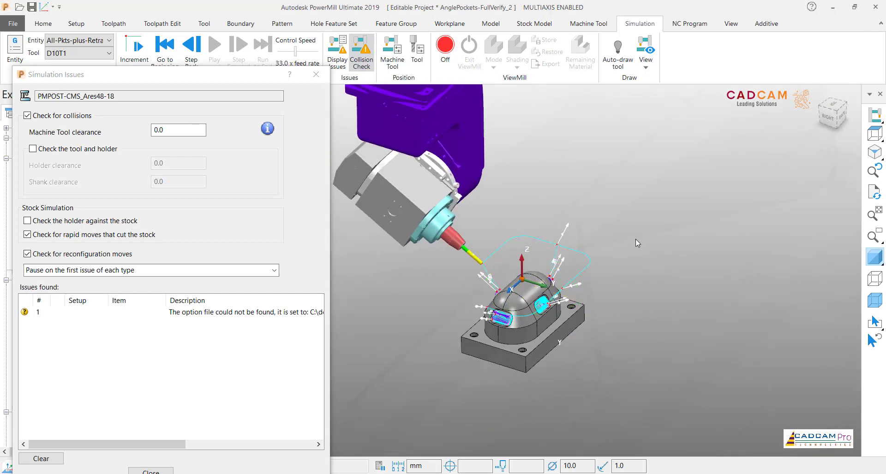
left_click(315, 74)
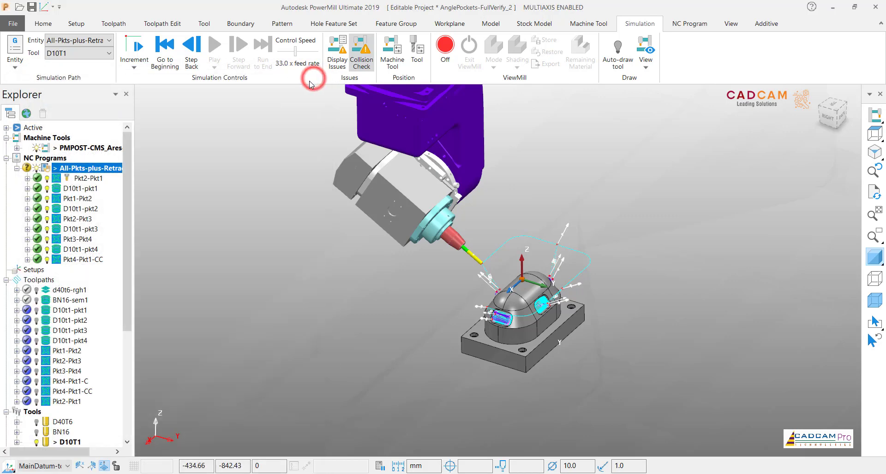
left_click(334, 237)
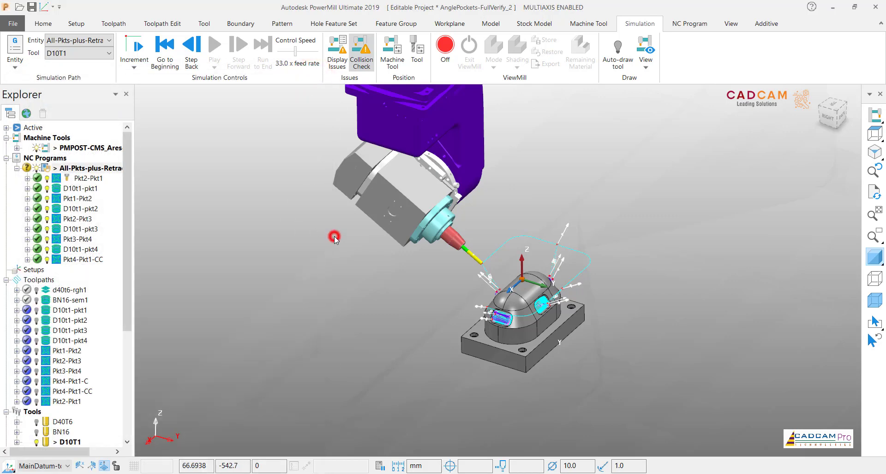
scroll(334, 236, "down", 4)
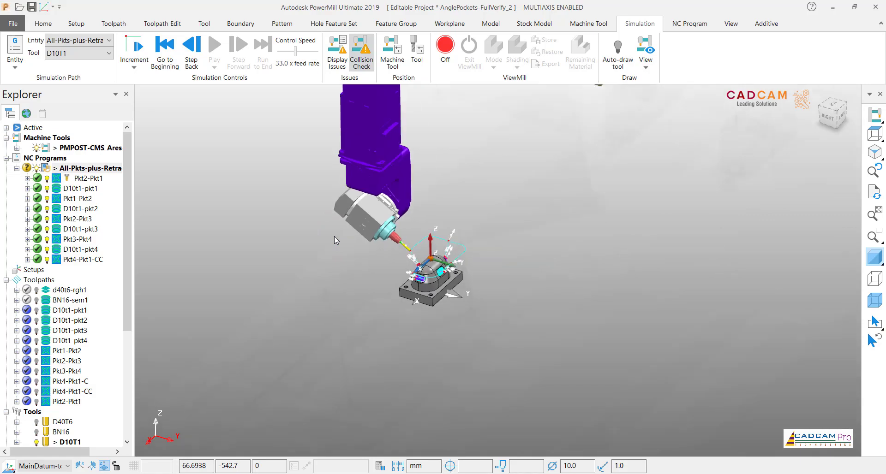
scroll(334, 236, "up", 4)
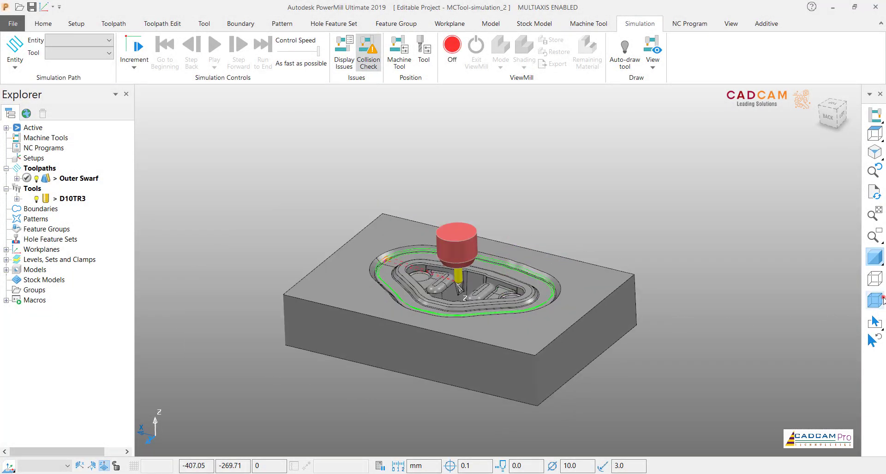
- Set up the Outer Swarf toolpath to simulate from its start
left_click(883, 299)
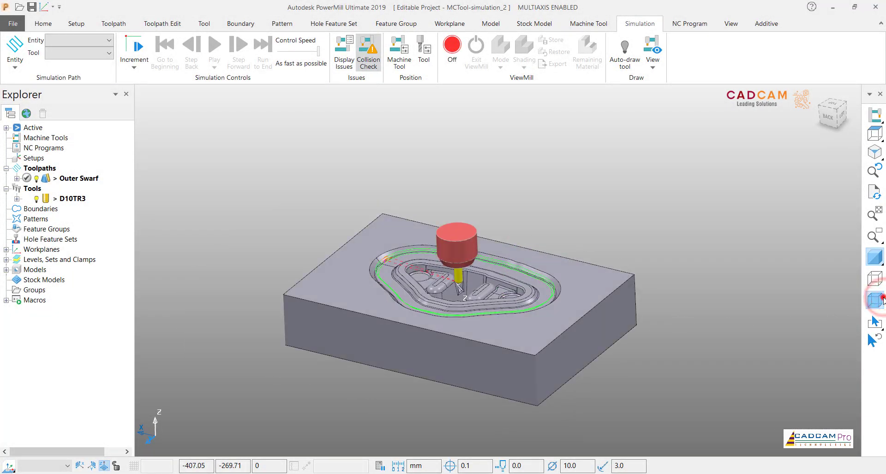
left_click(882, 299)
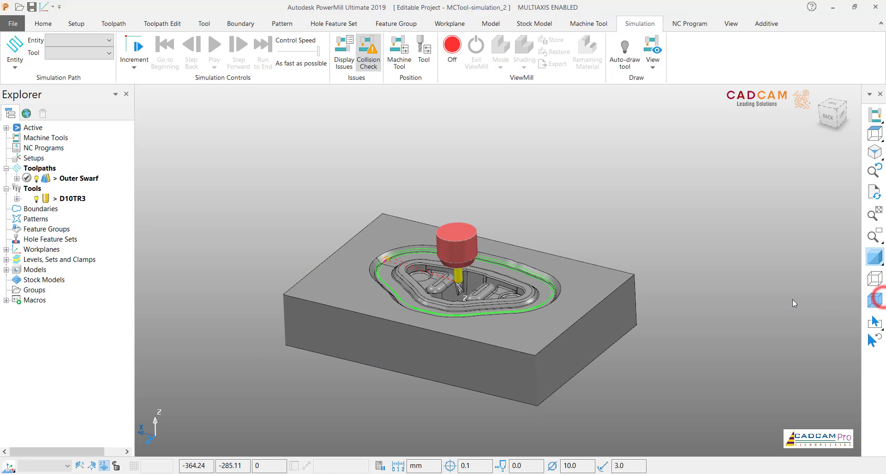
right_click(92, 182)
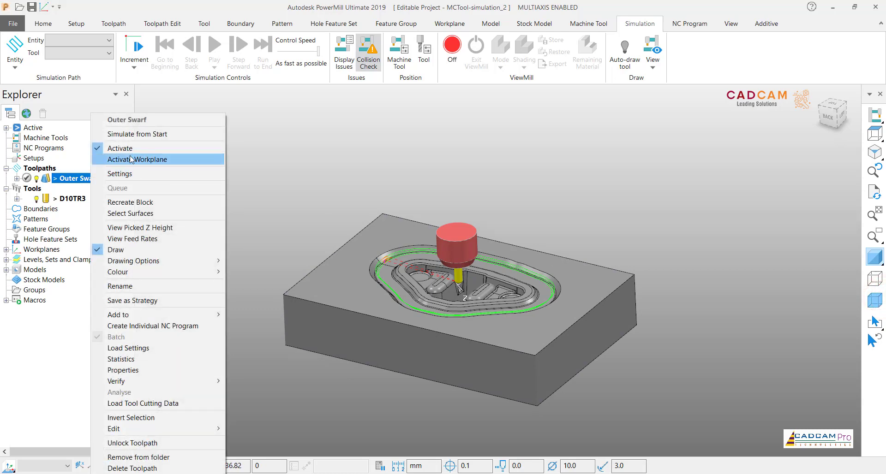
left_click(143, 134)
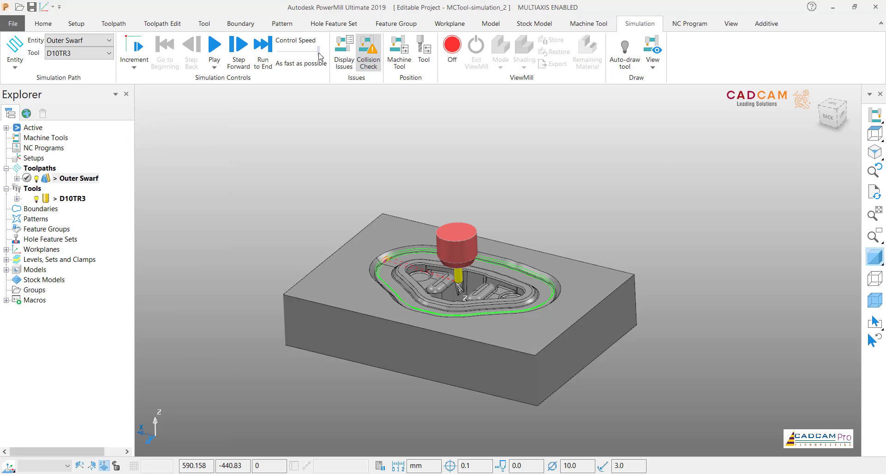
- Play the Outer Swarf simulation at 3.0 x feed rate, raise the speed to 30.0 x, and return to the beginning
left_click_drag(296, 56, 283, 52)
left_click(214, 44)
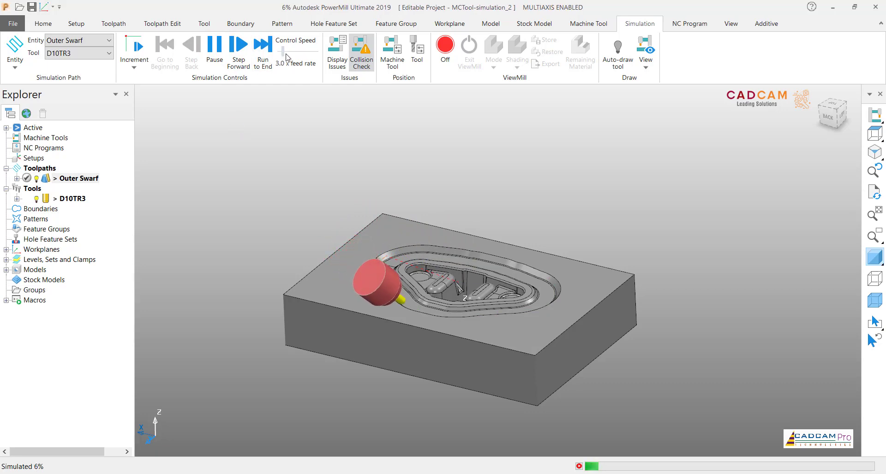
left_click_drag(283, 52, 290, 53)
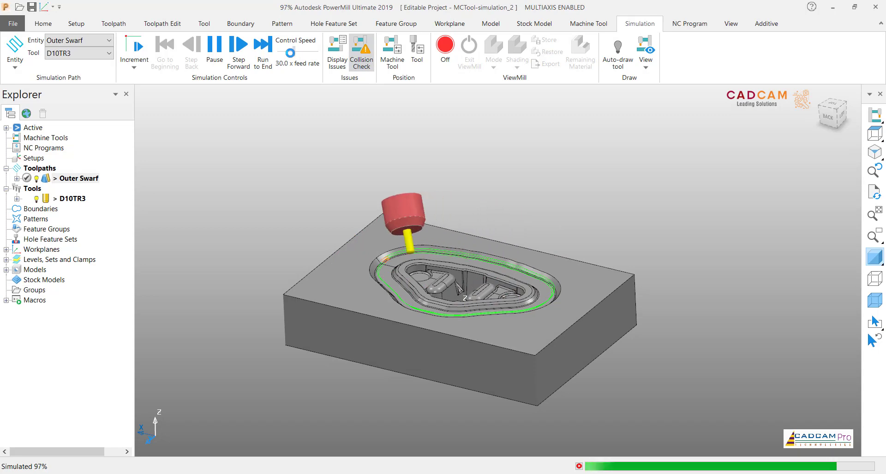
left_click(164, 44)
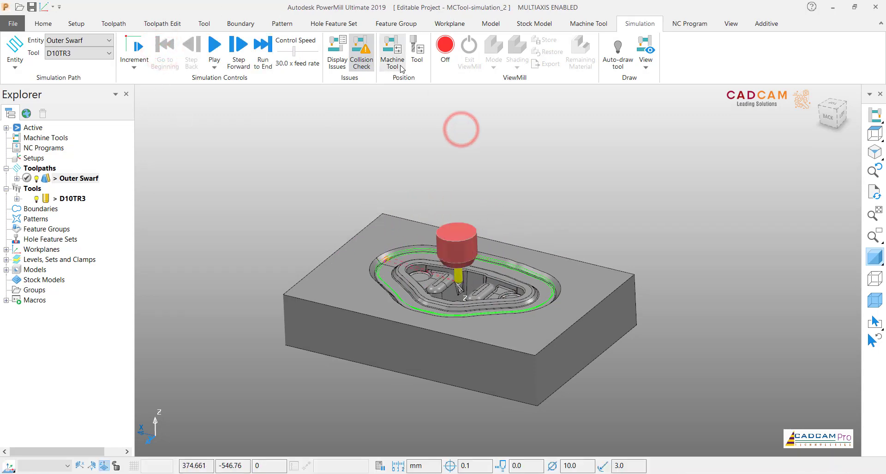
- Import the machine tool dmu50v.mtd from the DMU folder of MachineData into the project
left_click(586, 25)
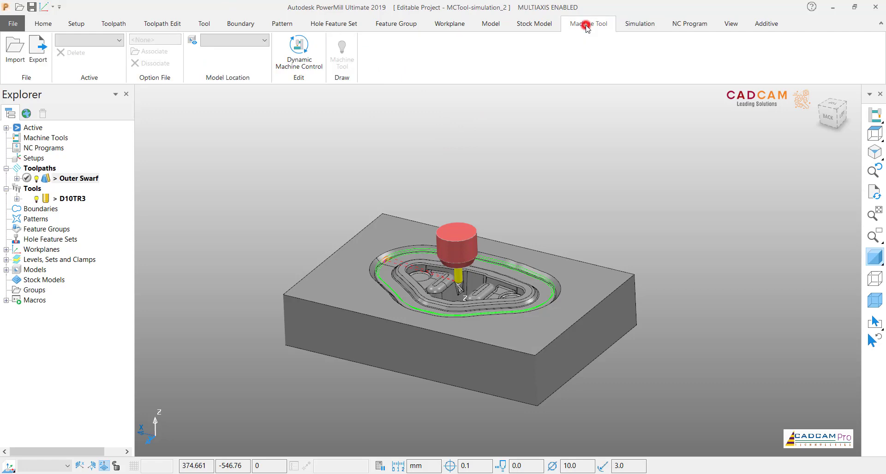
left_click(21, 55)
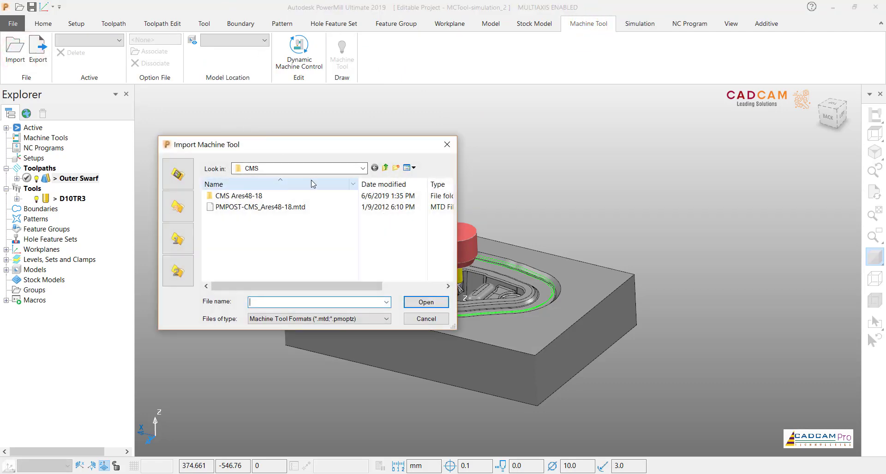
left_click(385, 168)
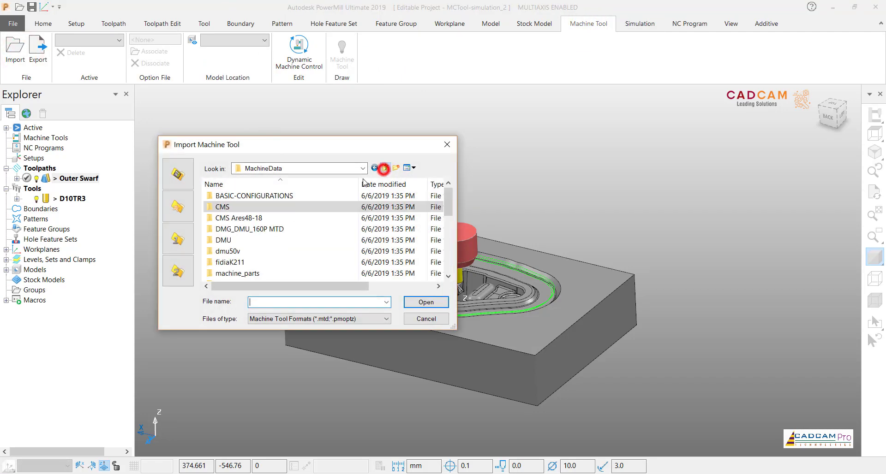
left_click(231, 240)
double_click(231, 241)
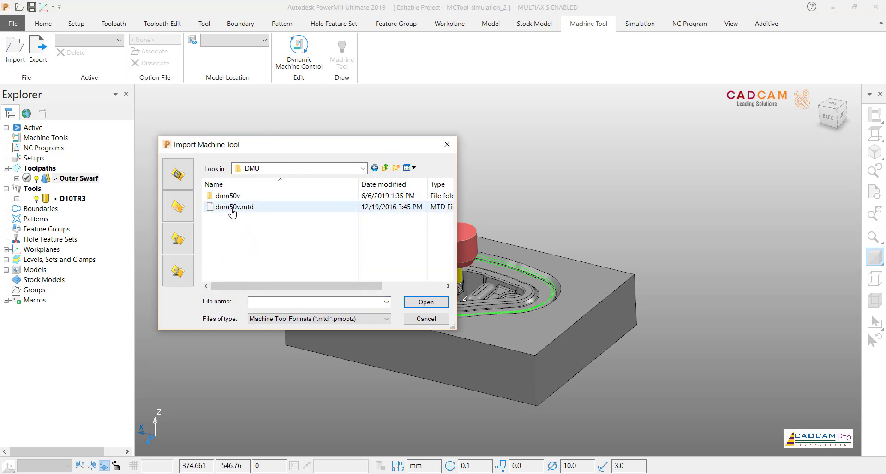
double_click(231, 207)
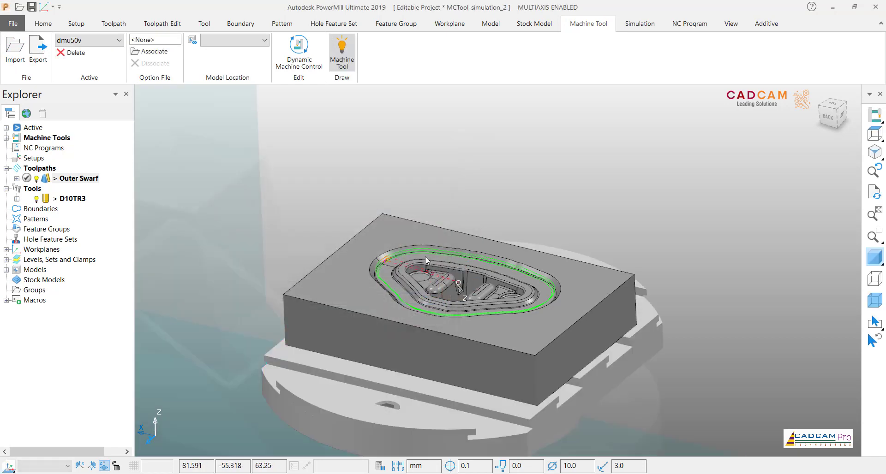
scroll(427, 243, "up", 2)
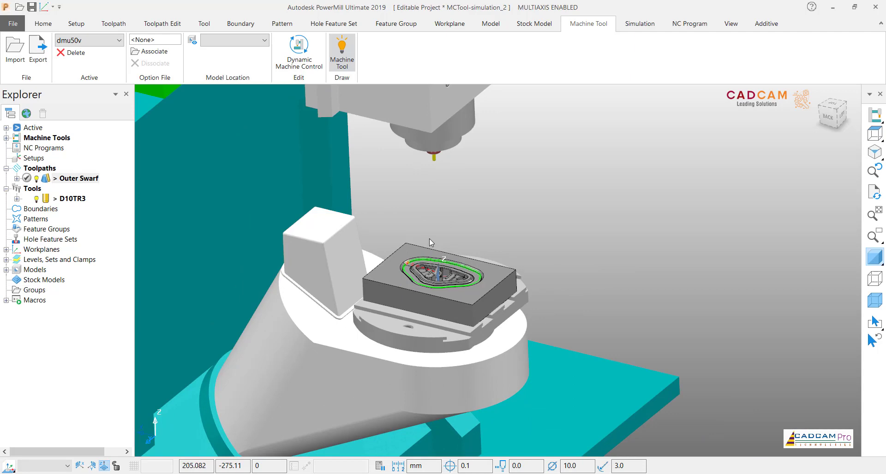
- Attach the machine to the start of the Outer Swarf simulation and display the machine tool axis positions beside the model
left_click(17, 178)
left_click(17, 178)
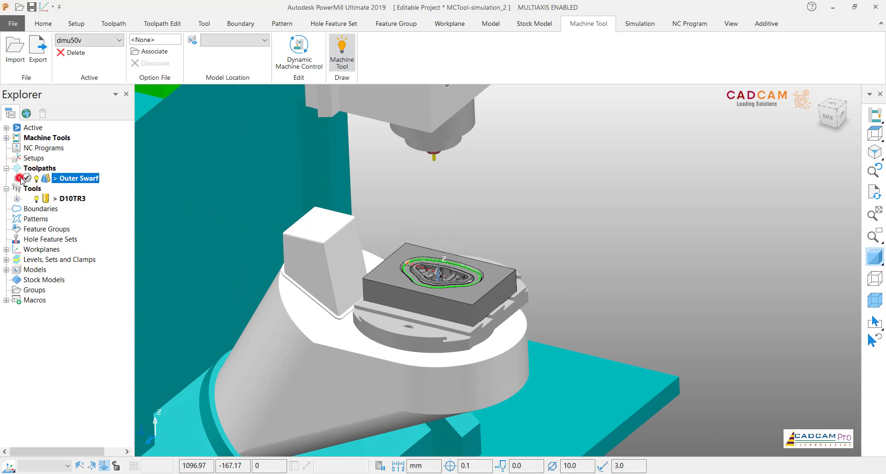
right_click(90, 183)
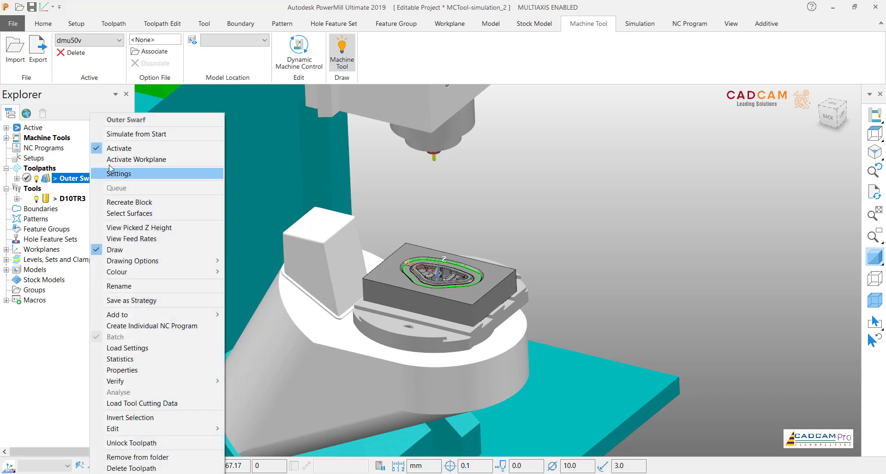
left_click(132, 135)
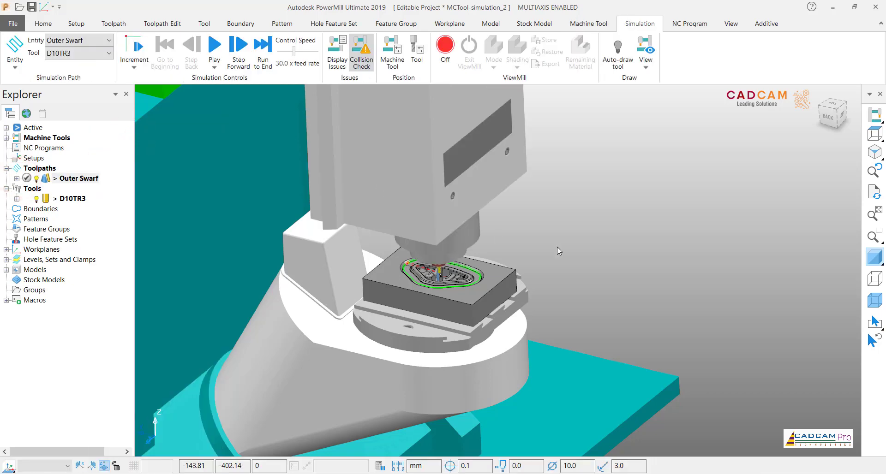
left_click(393, 62)
left_click_drag(735, 52, 714, 70)
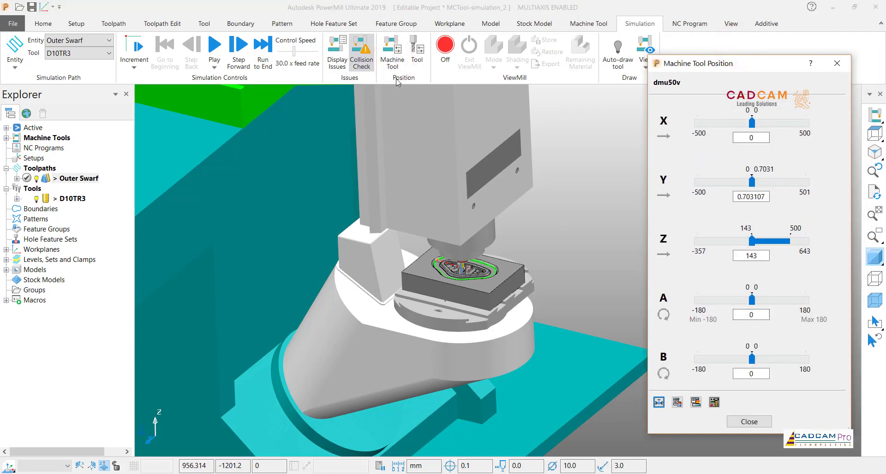
- Show the simulation issues settings, disable the check for rapid moves that cut the stock, and switch collision checking off and back on
left_click(339, 55)
left_click_drag(682, 42, 96, 83)
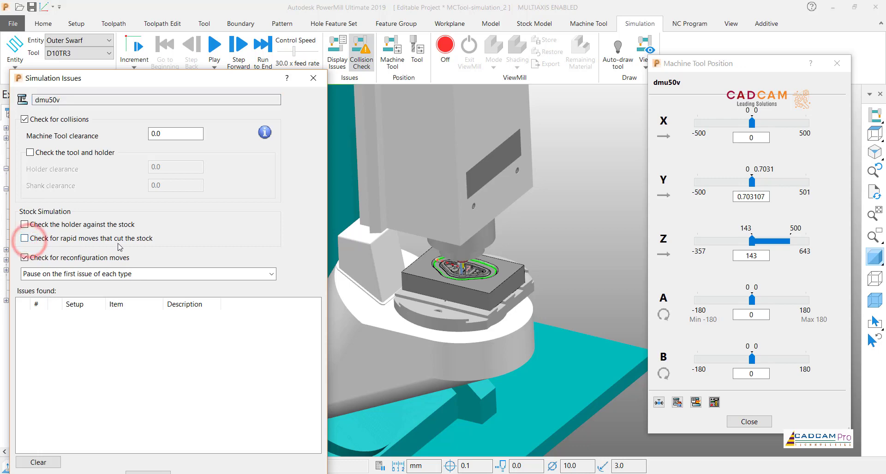
left_click(359, 59)
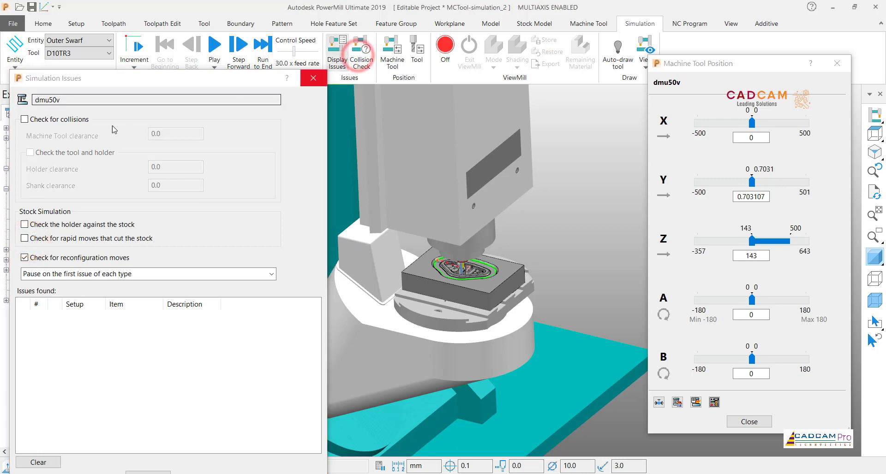
left_click(363, 53)
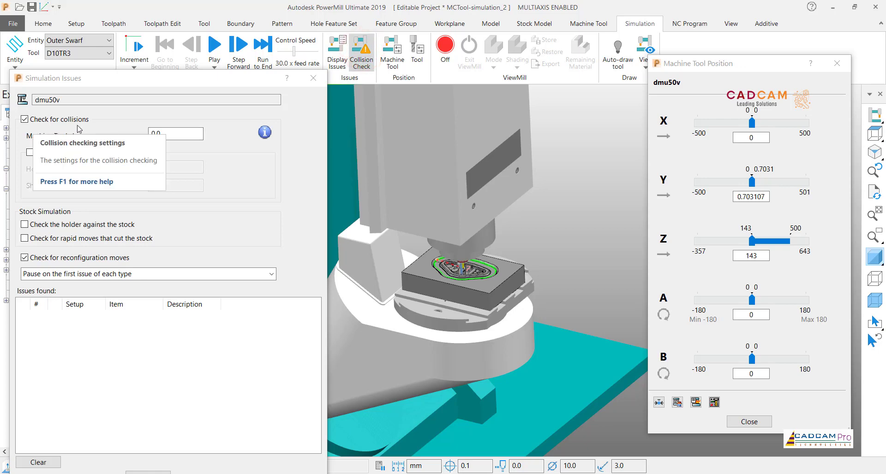
- Run the machine simulation until it stops, acknowledge the collision warning, and examine the head's position against the model
left_click(215, 46)
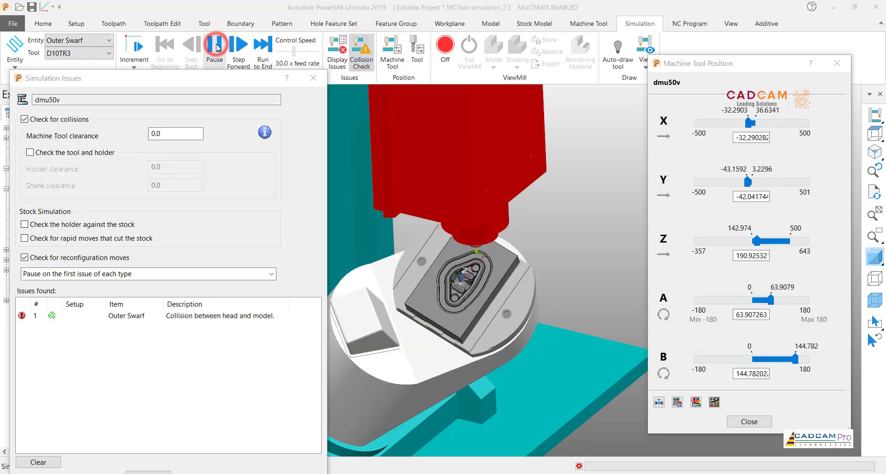
left_click_drag(230, 14, 250, 142)
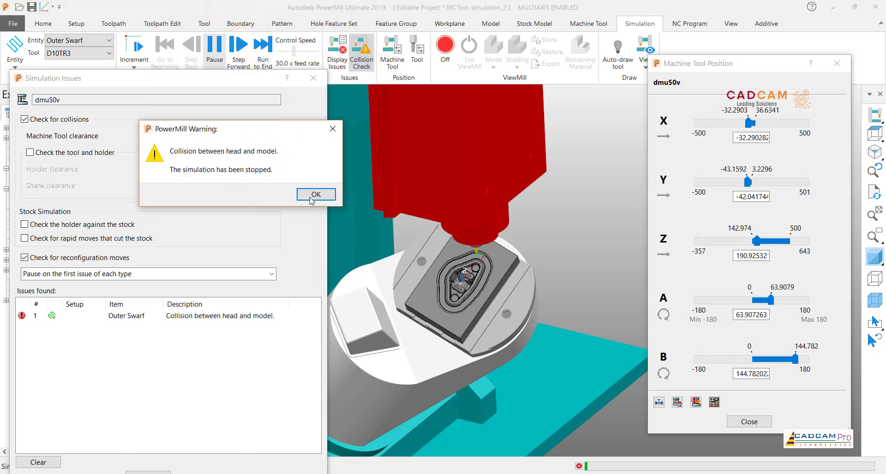
left_click(323, 197)
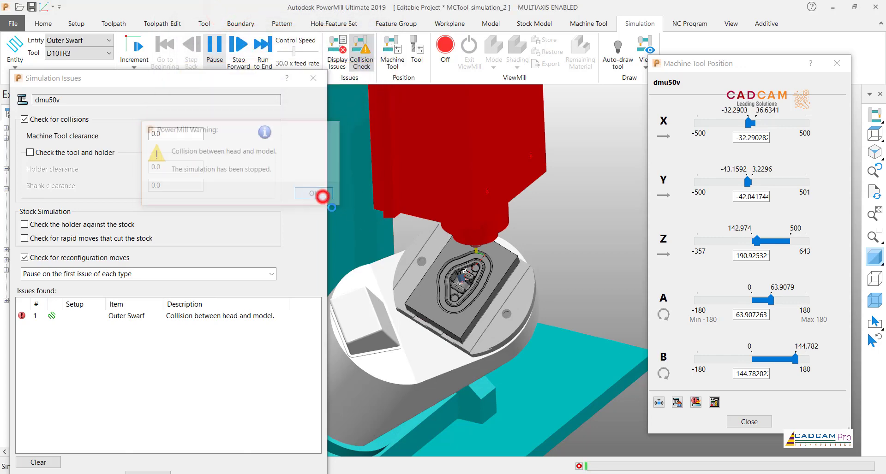
middle_click_drag(469, 257, 503, 198)
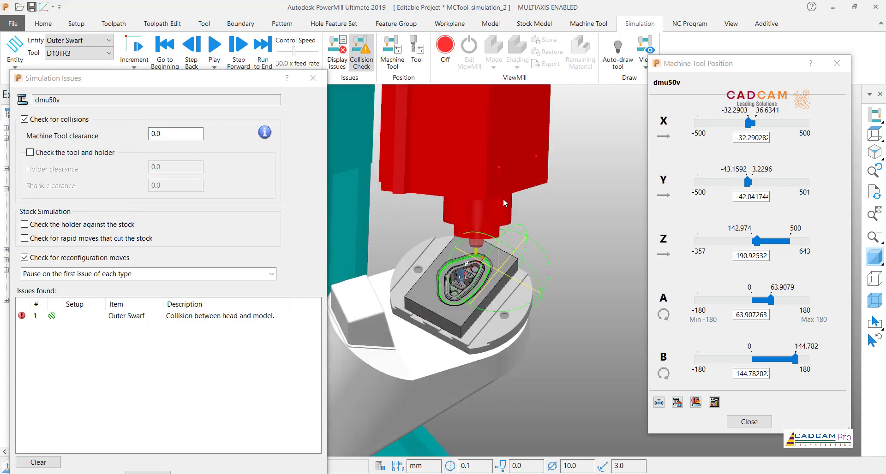
scroll(503, 184, "up", 5)
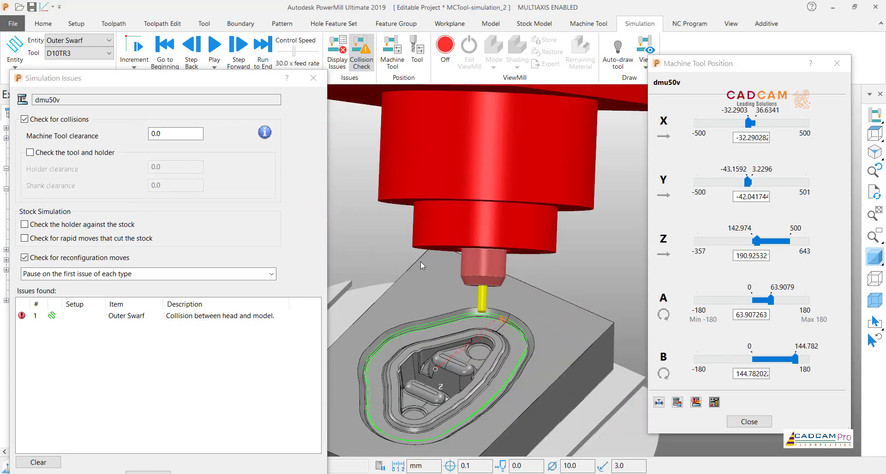
middle_click_drag(419, 261, 468, 253)
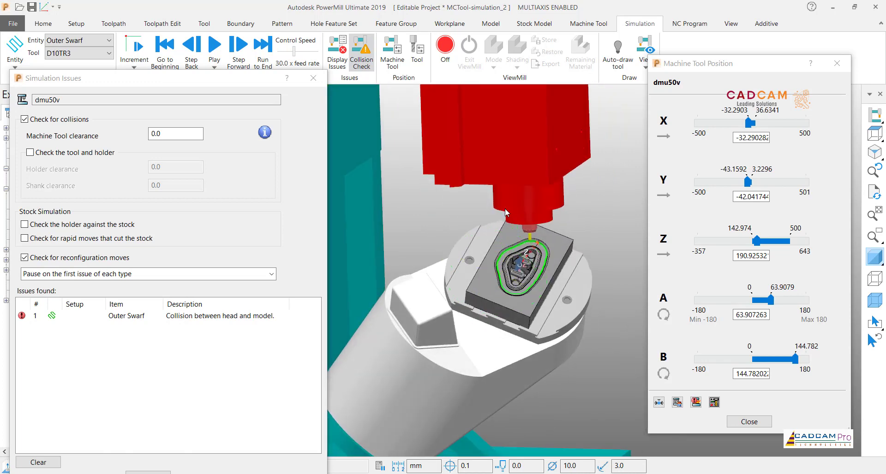
scroll(527, 208, "up", 3)
- Continue the simulation to its end and review the machine position at the first three listed collisions
left_click(217, 55)
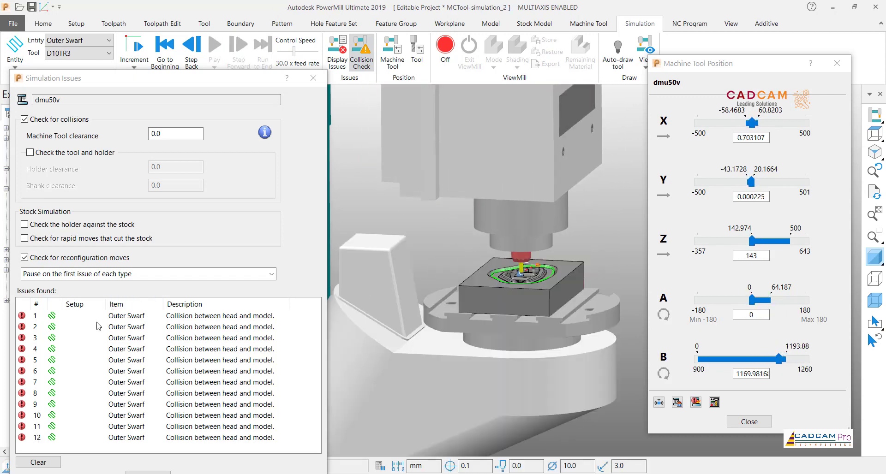
left_click_drag(161, 78, 169, 31)
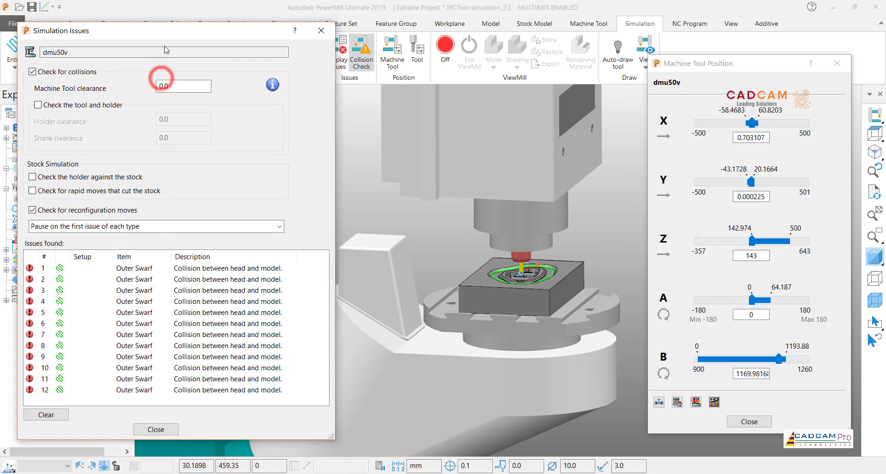
left_click(134, 269)
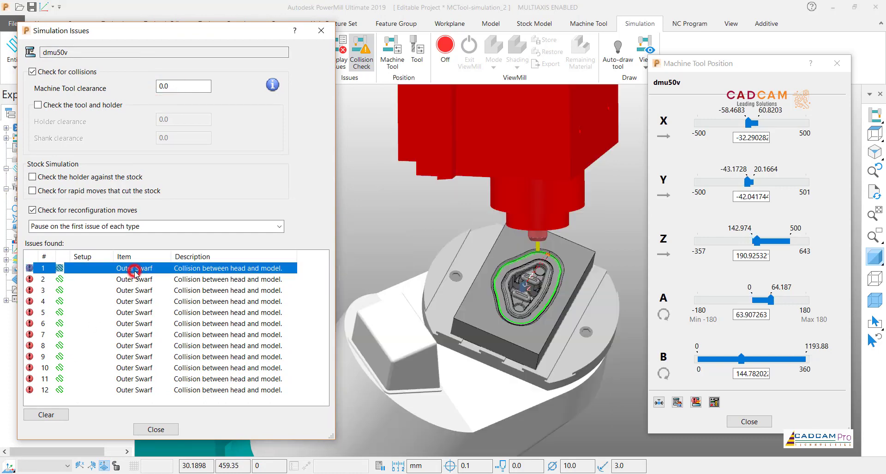
left_click(135, 280)
left_click(139, 291)
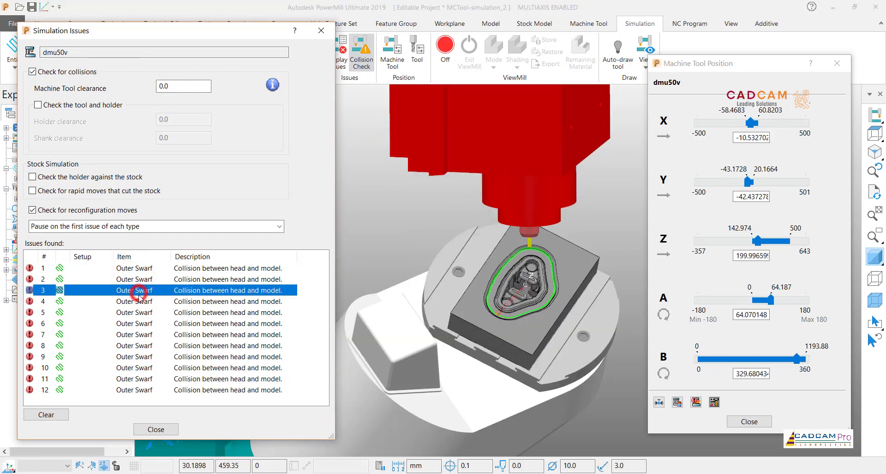
- Review the machine position at the remaining Outer Swarf collisions, from the fourth to the twelfth in the issues list
left_click(140, 302)
left_click(139, 323)
left_click(139, 336)
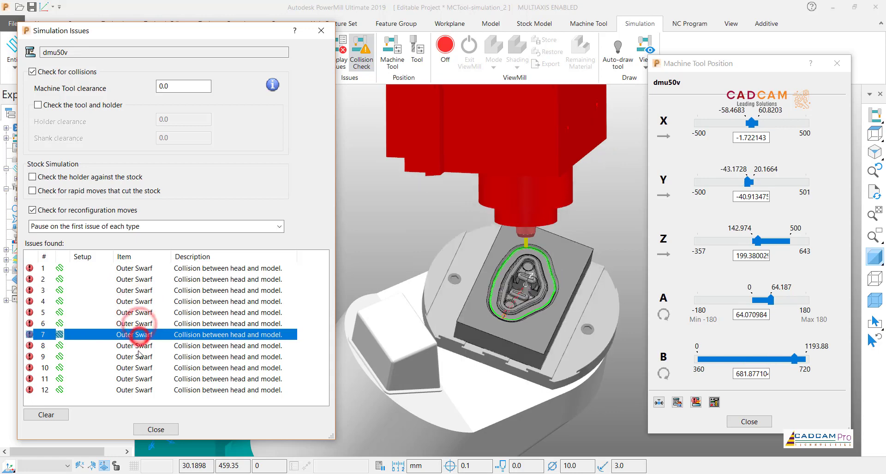
left_click(139, 355)
left_click(139, 369)
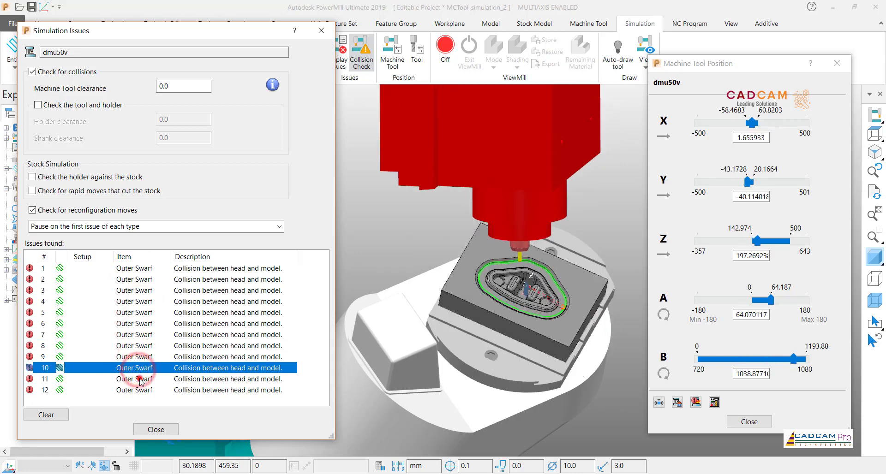
left_click(140, 380)
left_click(141, 391)
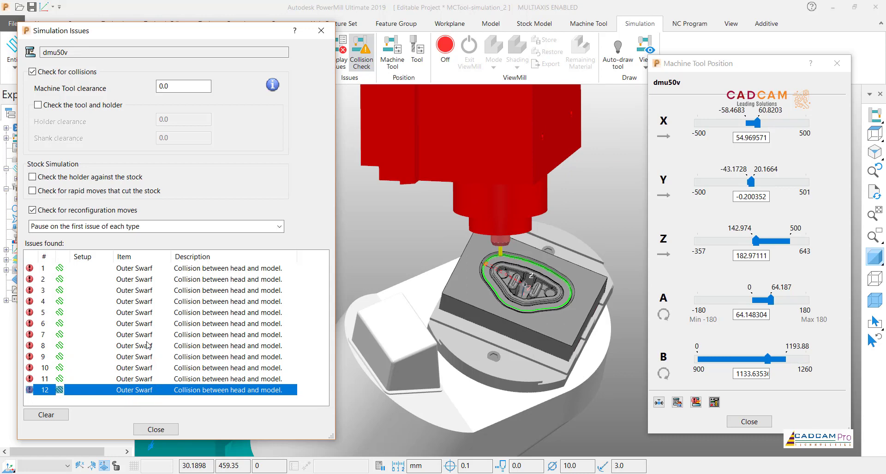
- Clear the simulation issues, close the issues and machine position dialogs, and return the simulation to its beginning
left_click(64, 415)
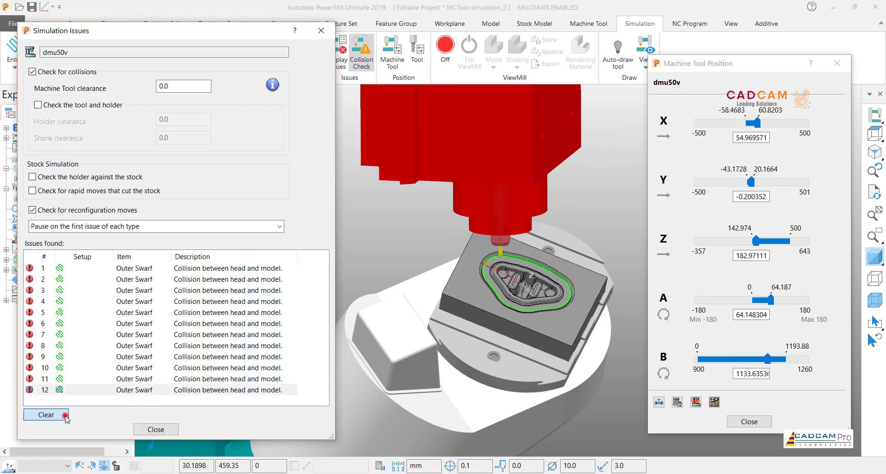
left_click(156, 429)
left_click(748, 422)
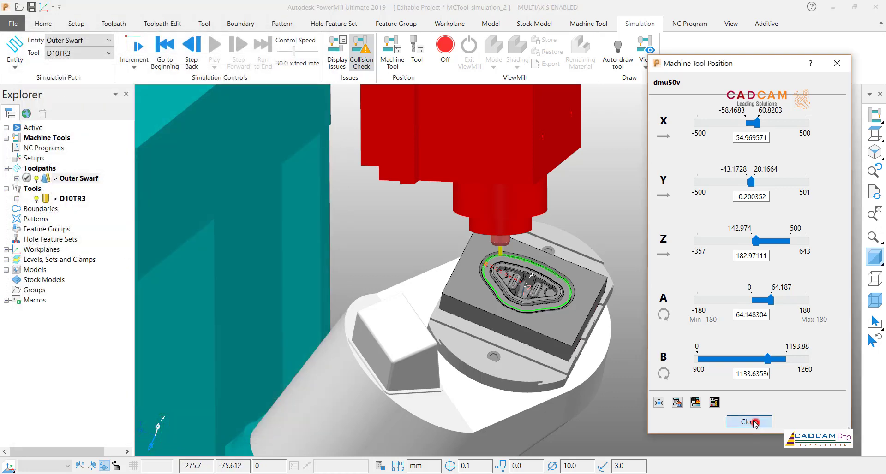
left_click(165, 51)
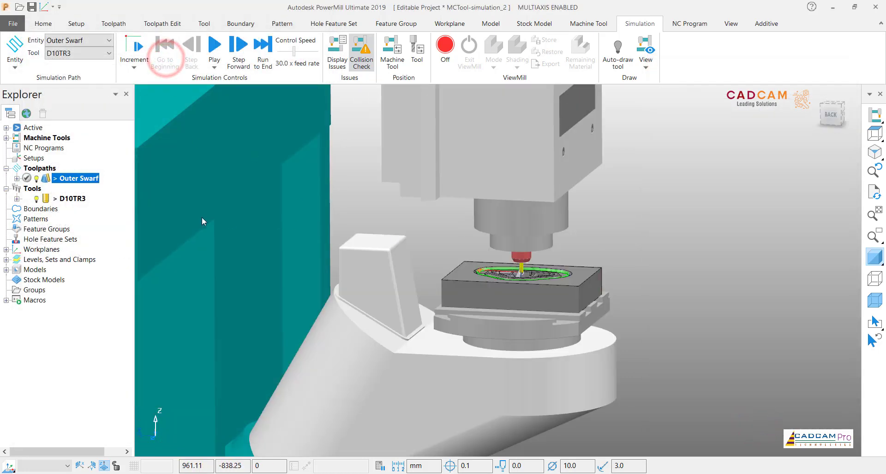
left_click(63, 200)
right_click(63, 201)
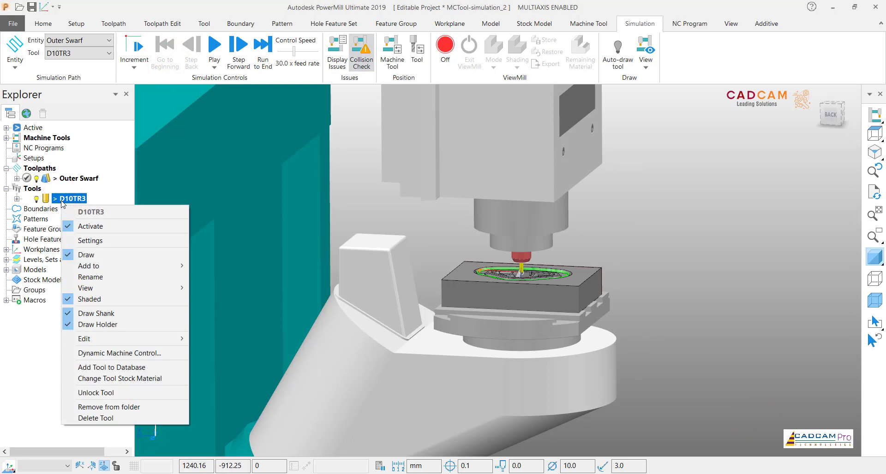
left_click(355, 198)
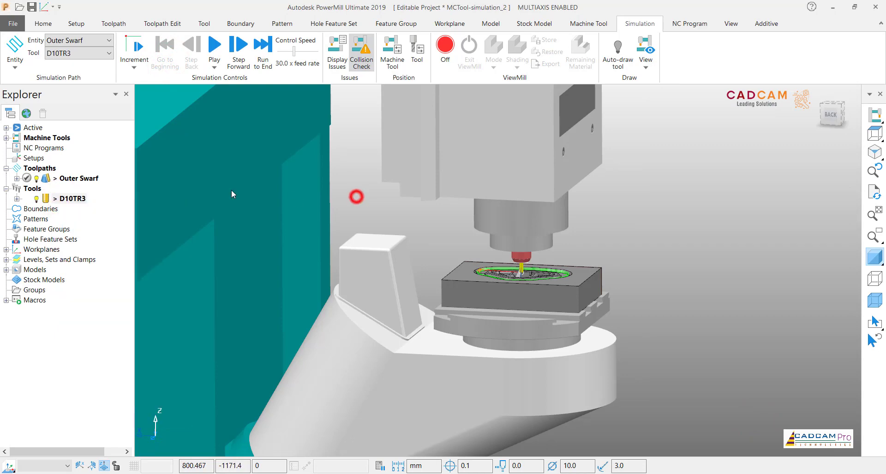
- Start verification of the Outer Swarf toolpath for collisions, with toolpath splitting and collision depth calculation turned off
left_click(63, 178)
right_click(63, 178)
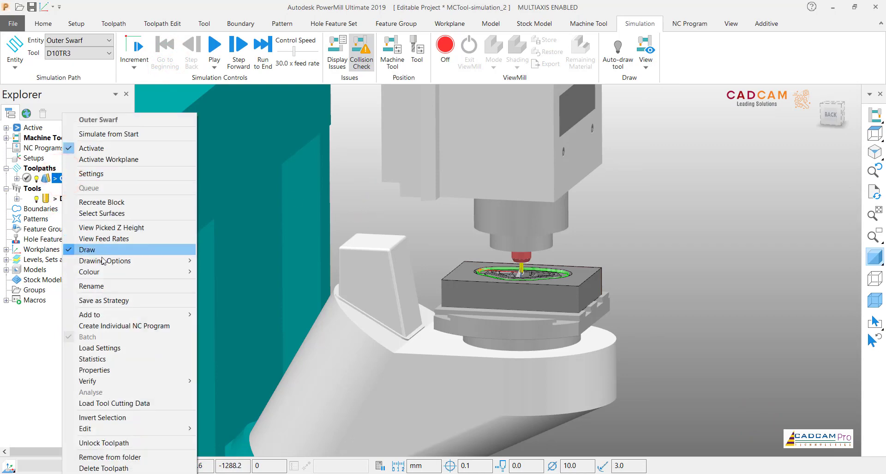
left_click(112, 379)
left_click(218, 381)
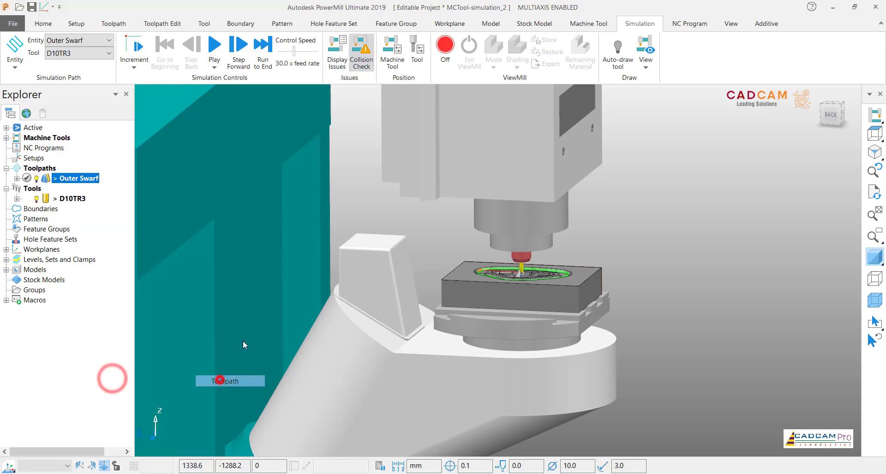
left_click(189, 133)
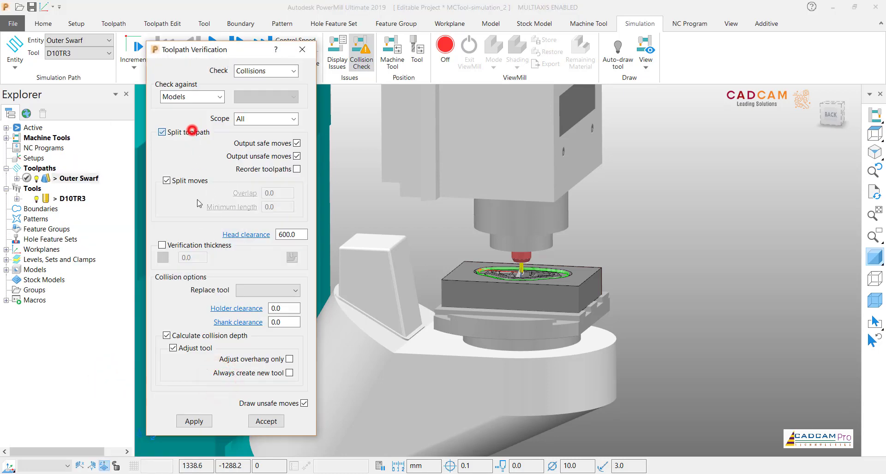
left_click(210, 339)
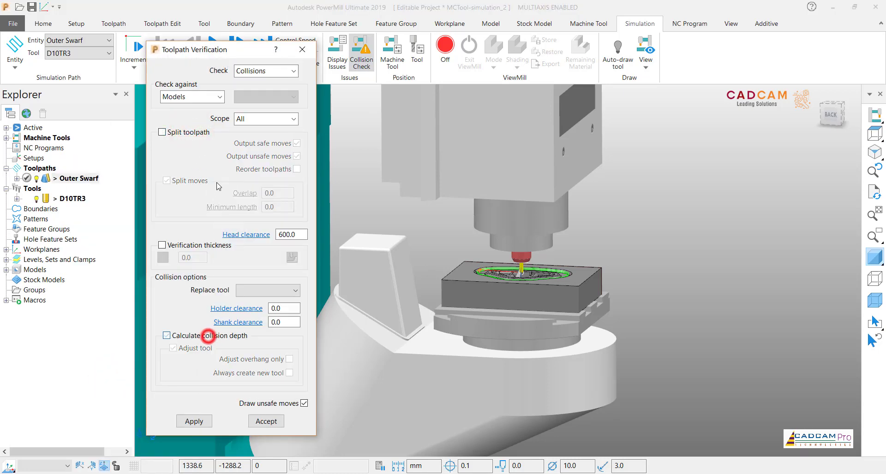
left_click(260, 71)
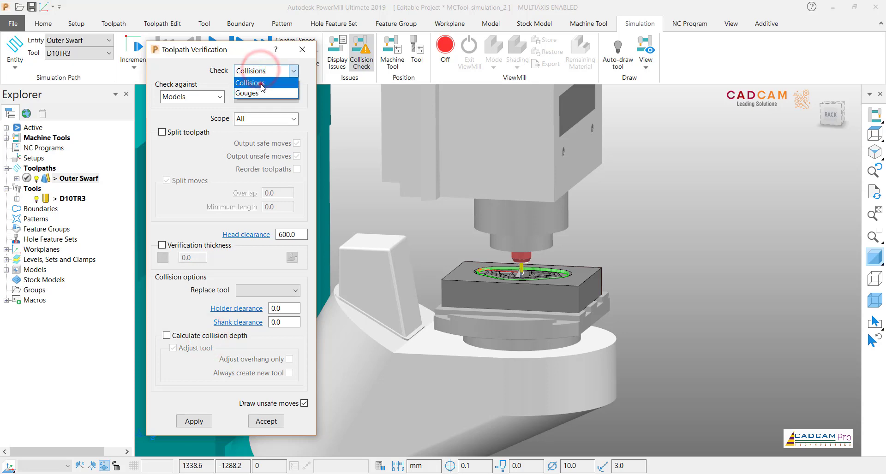
left_click(257, 83)
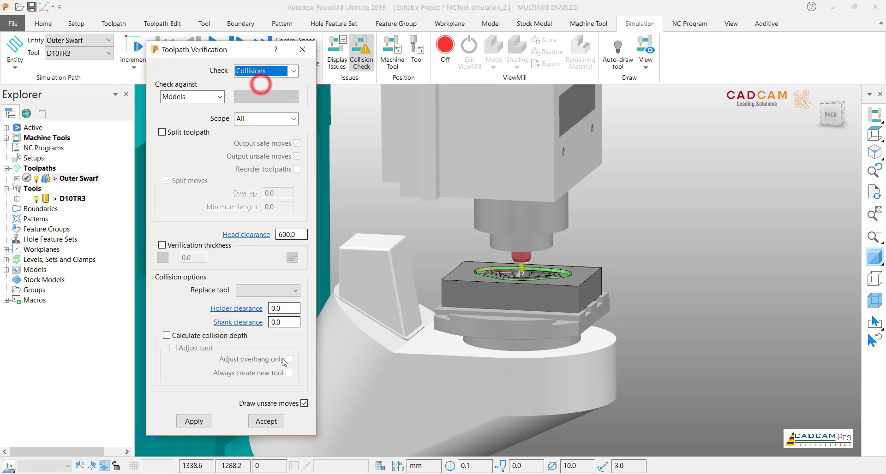
- Set the holder clearance to 2.0 and shank clearance to 1.0, run the collision check, and acknowledge its result
left_click(286, 310)
type("2")
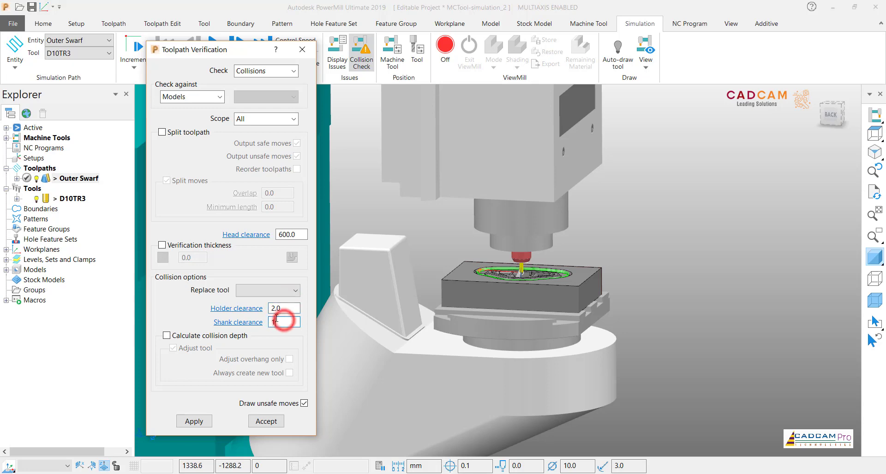
left_click(284, 309)
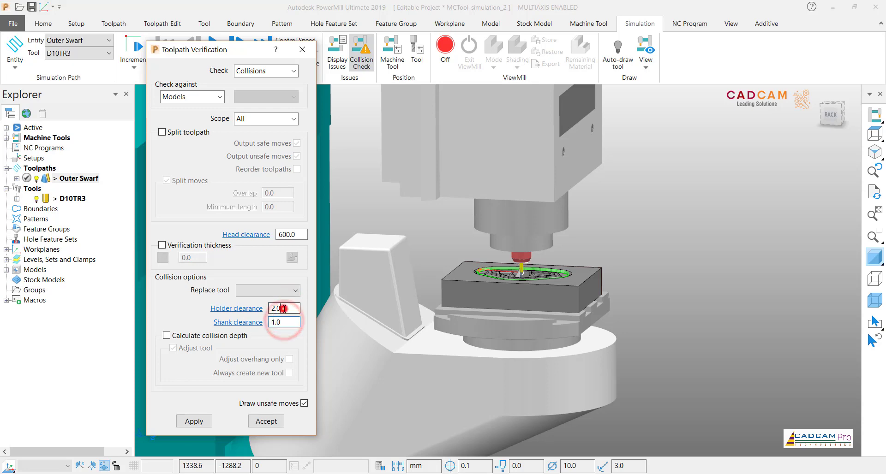
left_click(194, 421)
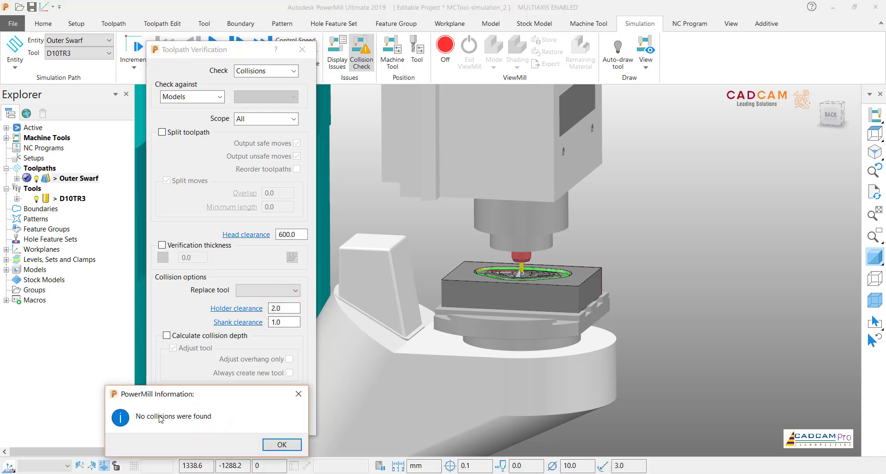
left_click(283, 444)
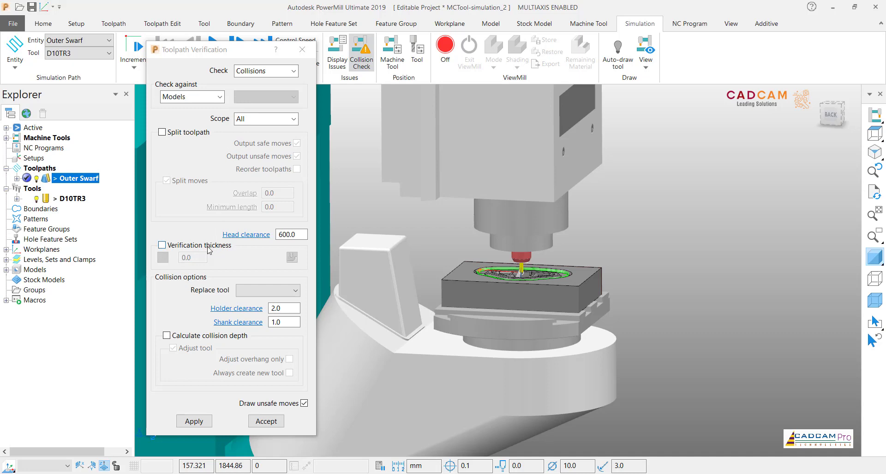
- Switch the verification to Gouges, run the check on the Outer Swarf toolpath, and acknowledge its result
left_click(266, 285)
left_click(267, 262)
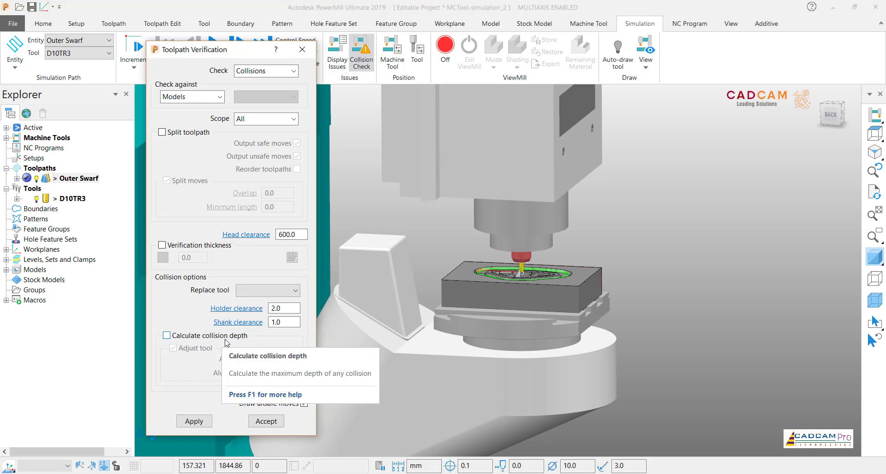
scroll(508, 270, "up", 3)
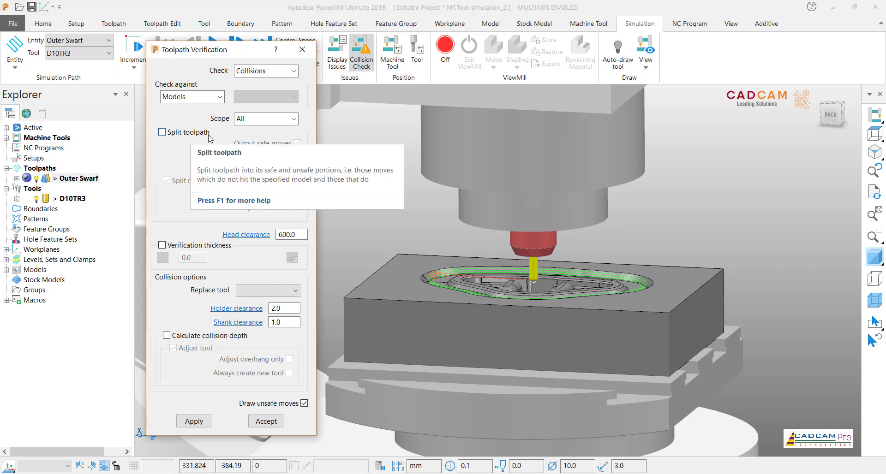
left_click(259, 72)
left_click(258, 90)
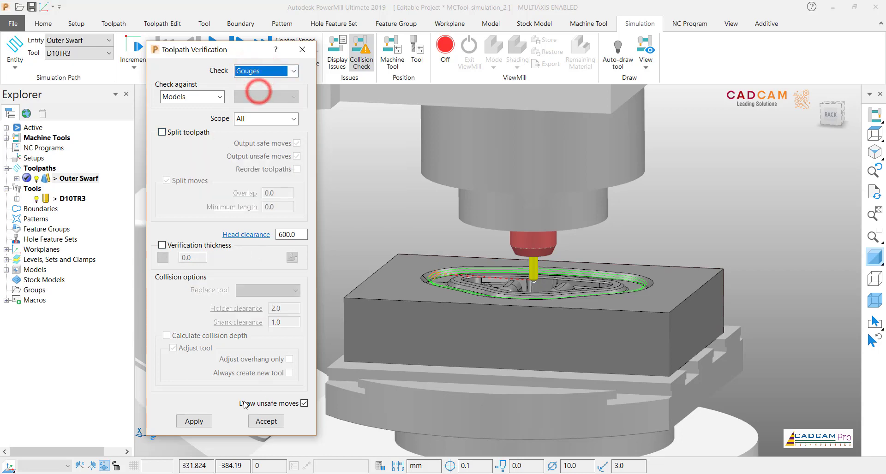
left_click(205, 421)
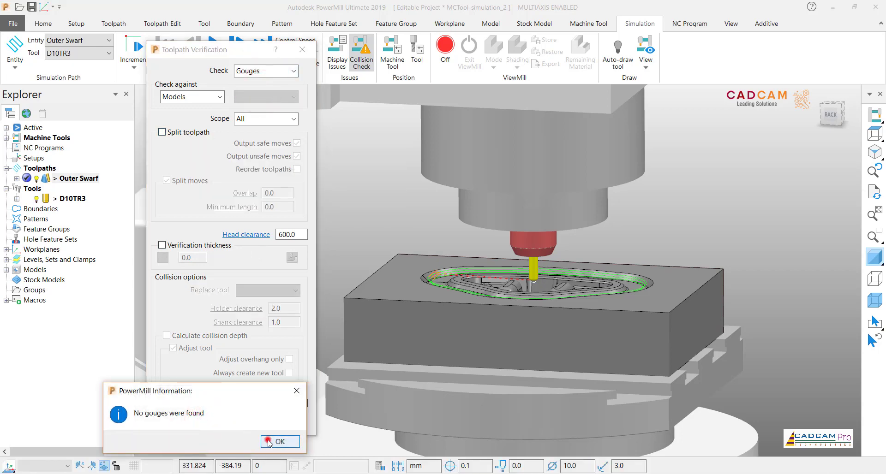
left_click(269, 442)
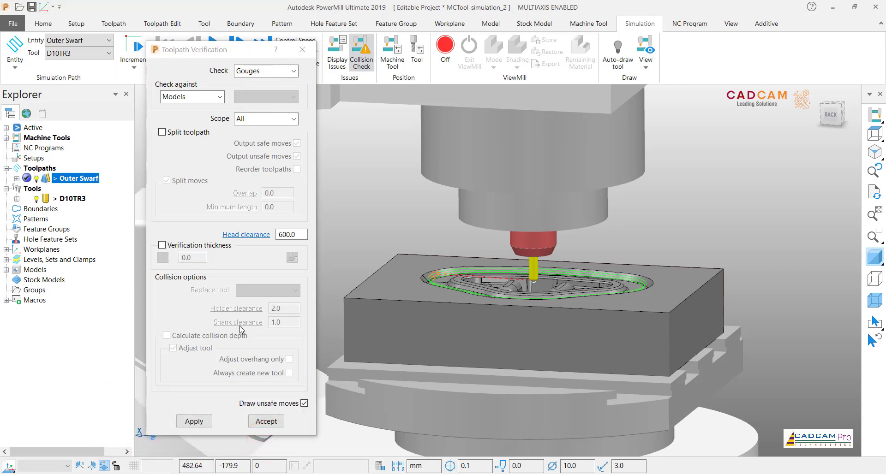
left_click(176, 248)
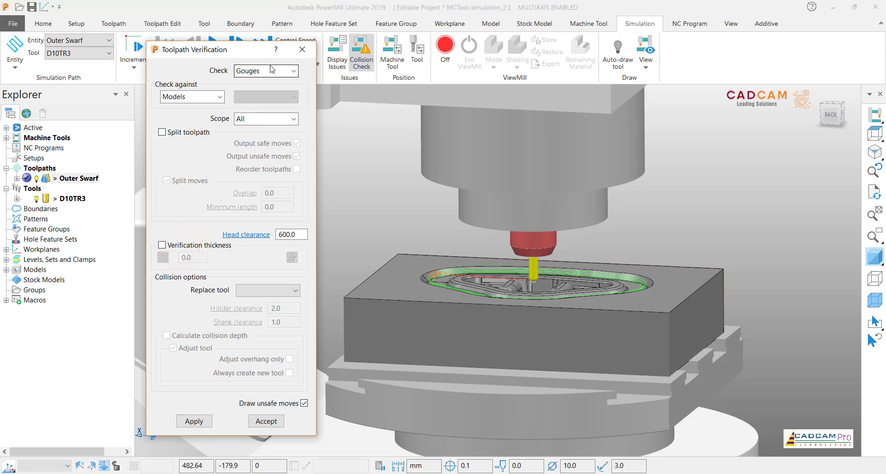
- Switch the verification back to Collisions, enable collision depth calculation with tool adjustment, run the check, and acknowledge its result
left_click(266, 73)
left_click(262, 83)
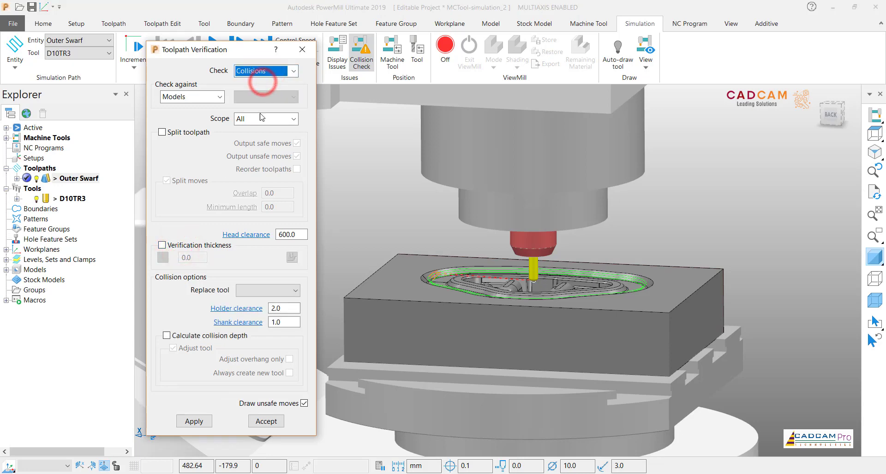
left_click(172, 338)
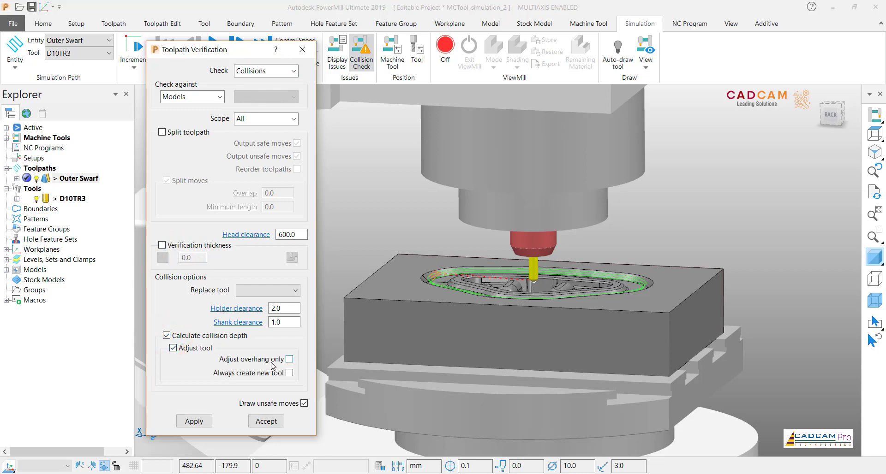
mouse_move(268, 366)
left_click(210, 423)
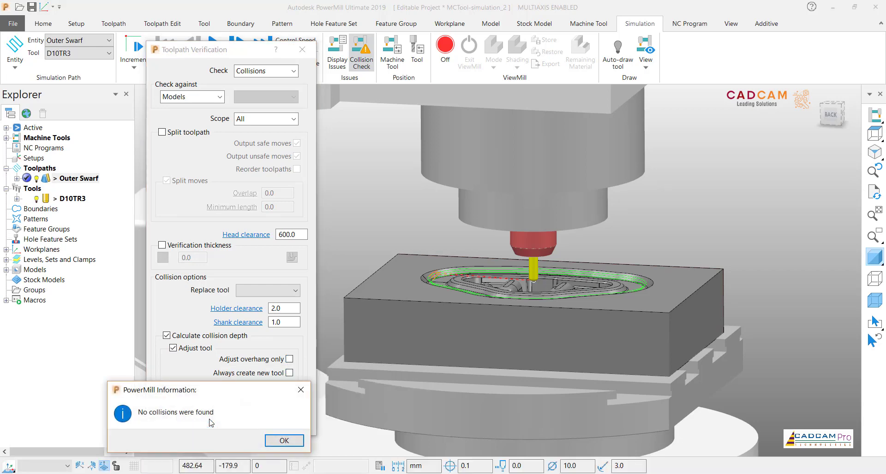
left_click(275, 439)
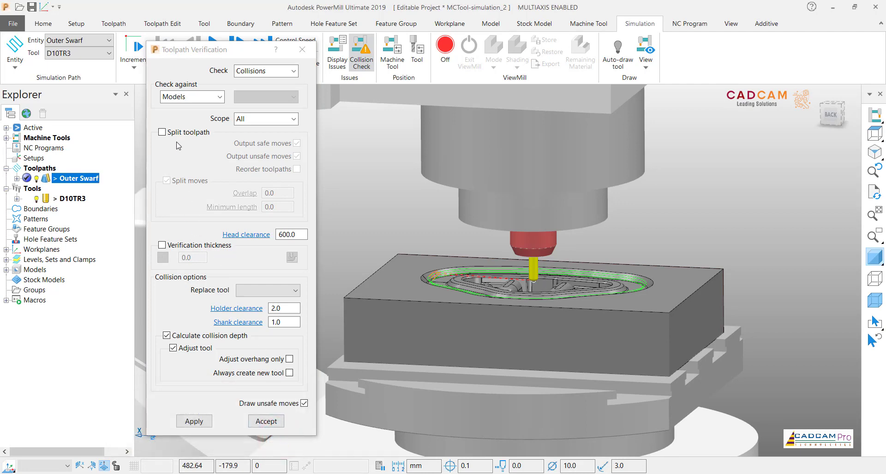
- View the available verification scopes, keep All, and accept the toolpath verification settings
left_click(254, 119)
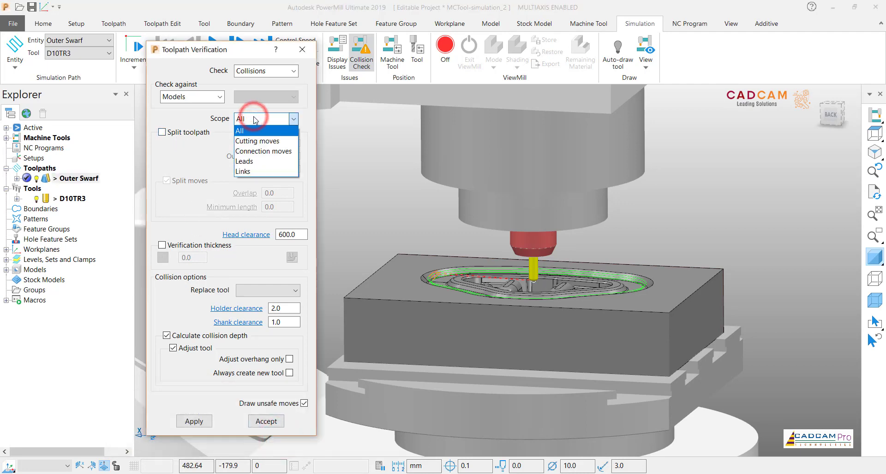
left_click(203, 109)
left_click(272, 421)
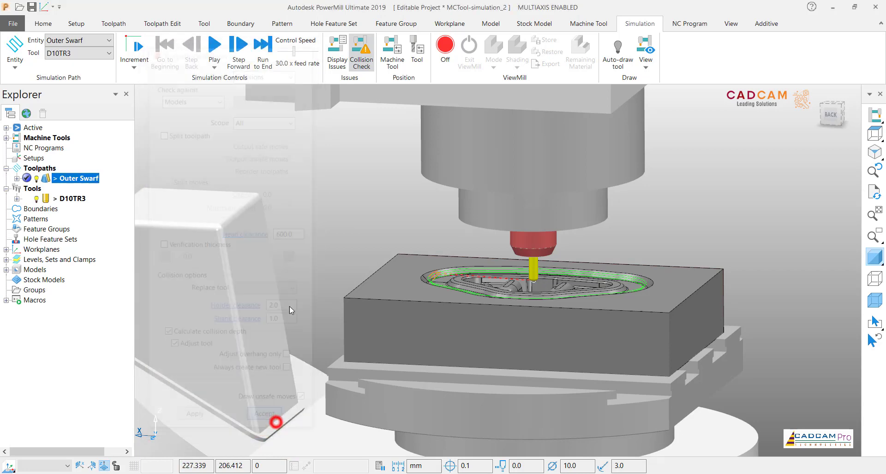
- Open the D10TR3 tool's holder settings, set the overhang to 50, and close the tool definition
left_click(349, 199)
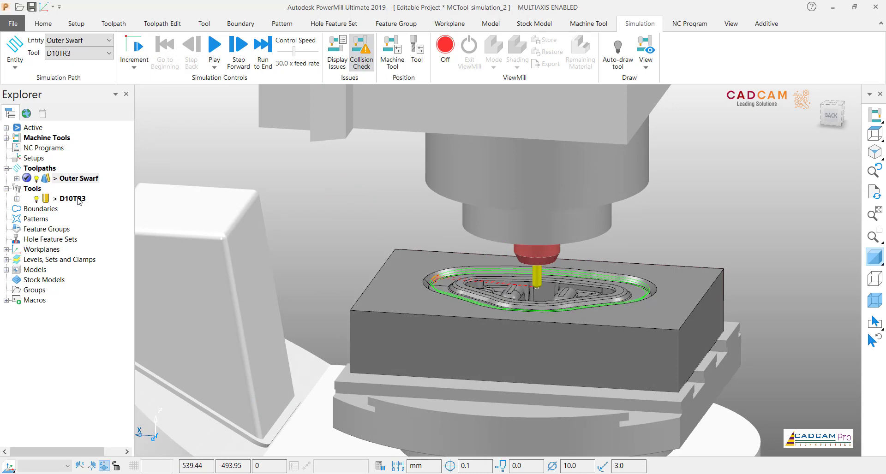
right_click(79, 201)
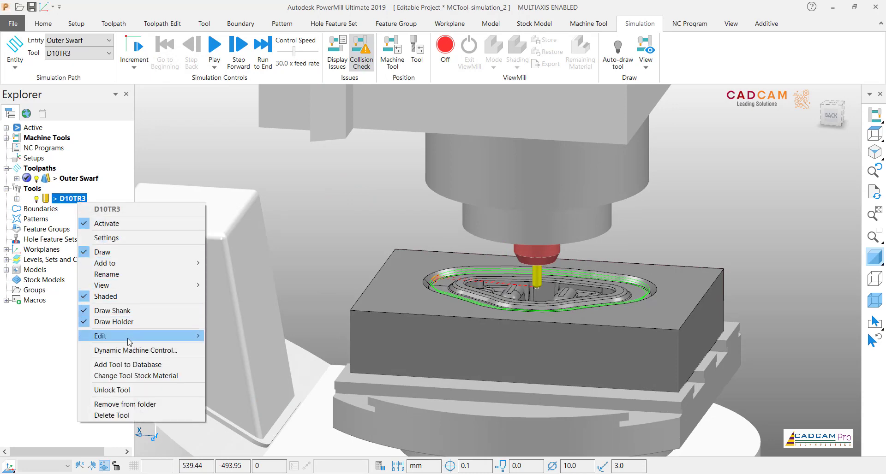
left_click(123, 237)
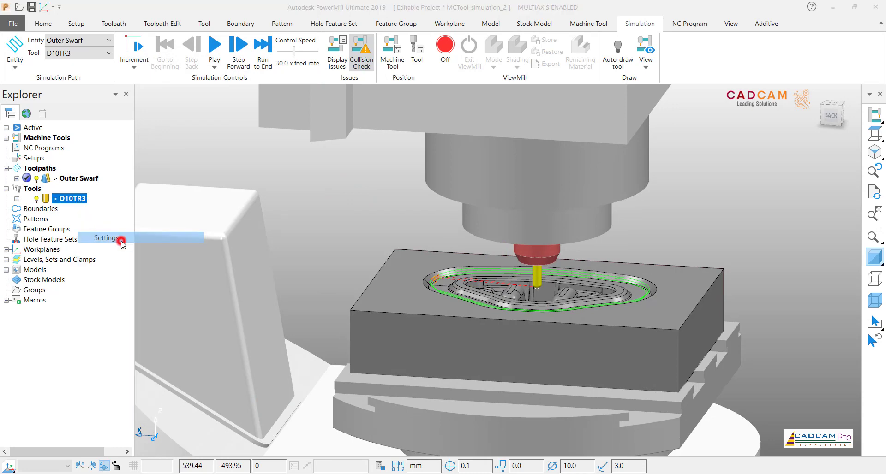
left_click_drag(263, 107, 242, 109)
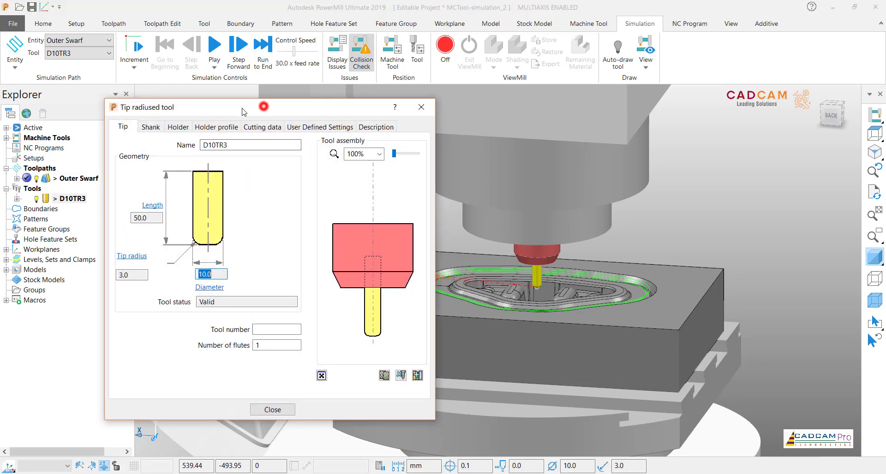
left_click(175, 127)
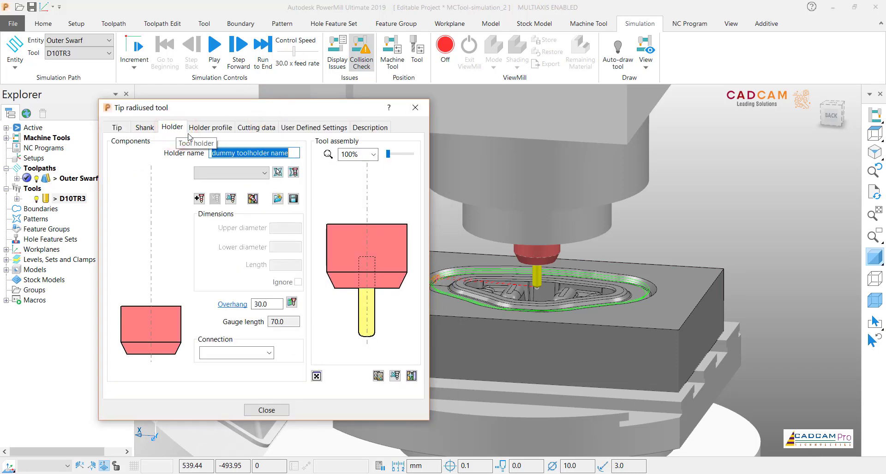
double_click(275, 306)
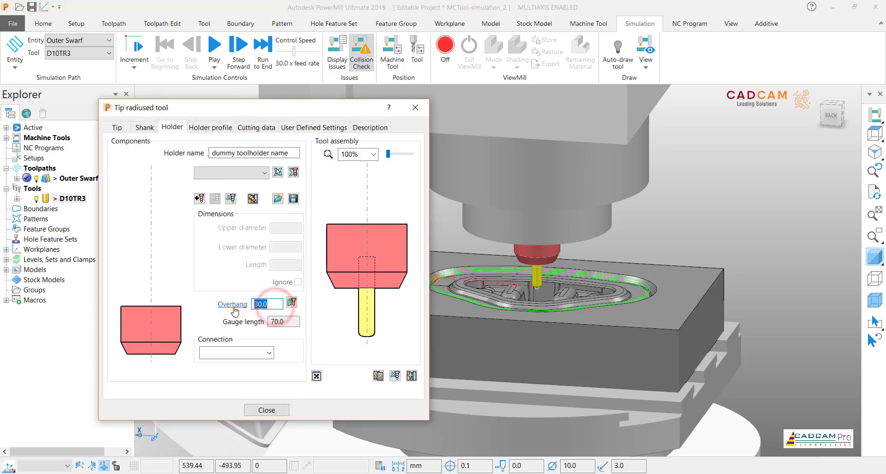
type("50")
left_click(279, 410)
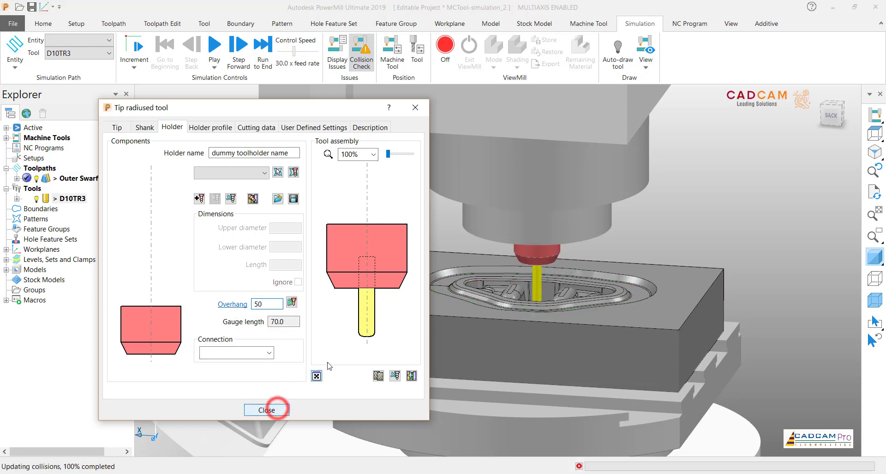
left_click(279, 410)
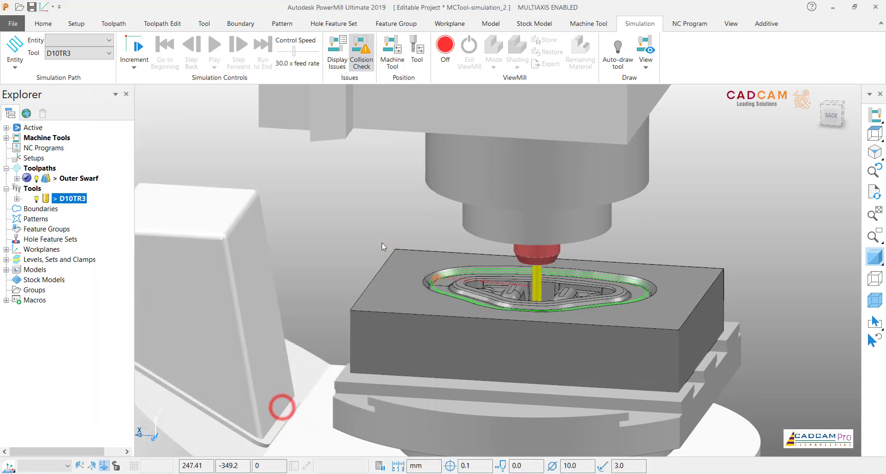
- Load the Outer Swarf toolpath for simulation from its start
right_click(78, 183)
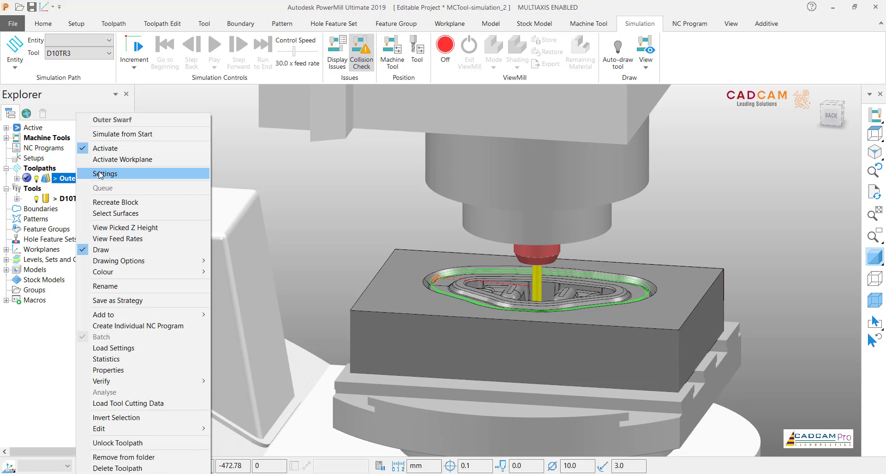
left_click(119, 134)
scroll(441, 240, "down", 4)
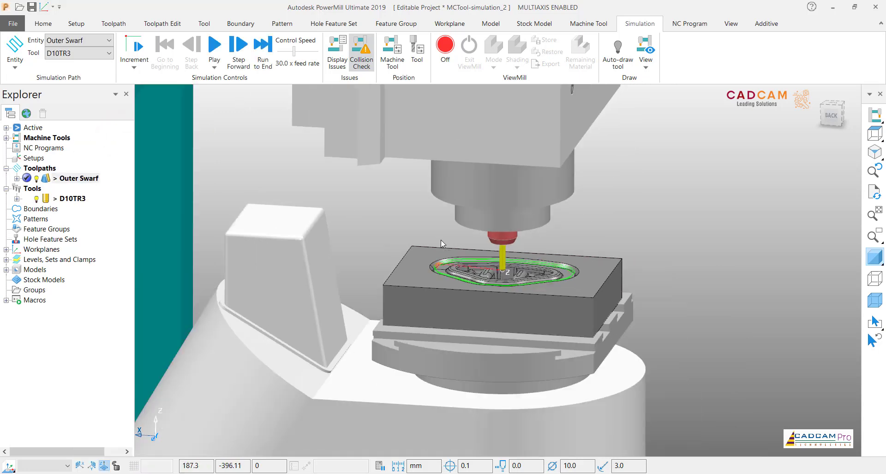
- In the simulation issues, enable tool and holder checking with machine tool clearance 2.0, holder clearance 2.0 and shank clearance 1.0
left_click(337, 51)
left_click(99, 106)
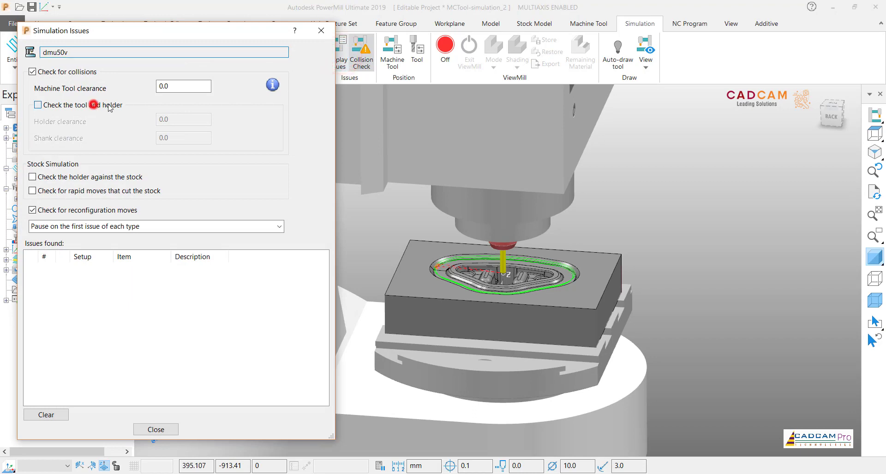
double_click(179, 85)
type("2")
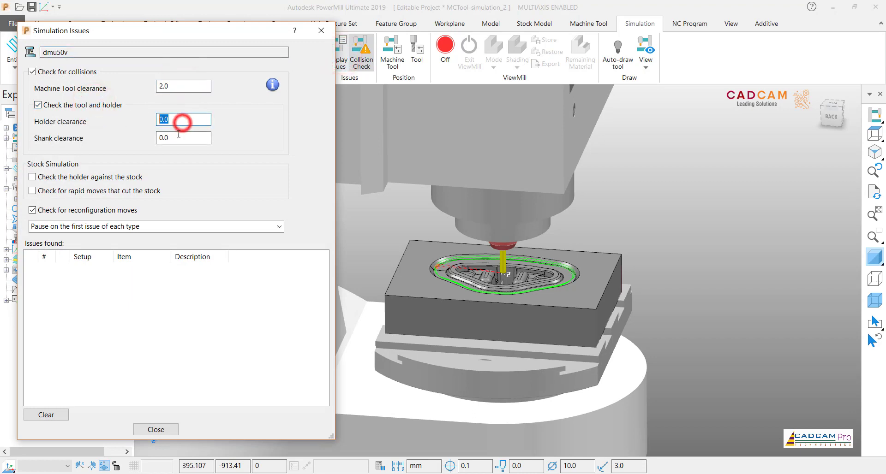
type("2")
type("1")
left_click(176, 119)
left_click_drag(237, 30, 235, 73)
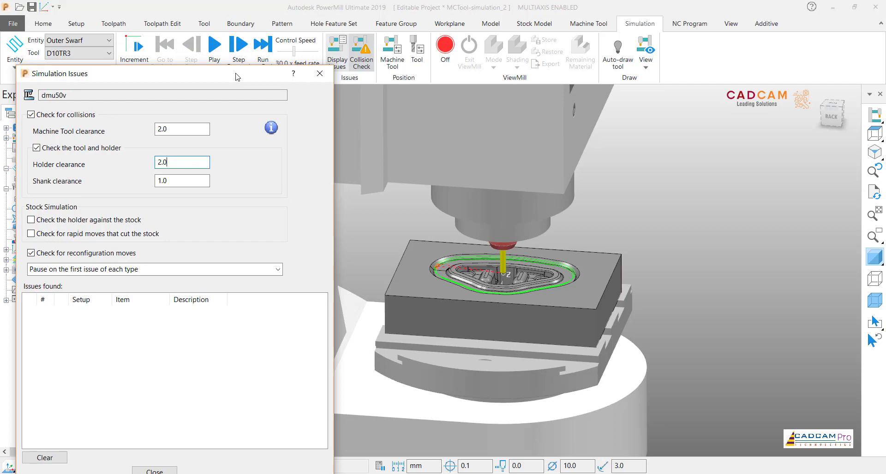
- Play the Outer Swarf simulation with the issue checks active, close the issues form, and inspect the machine around the part
left_click(219, 49)
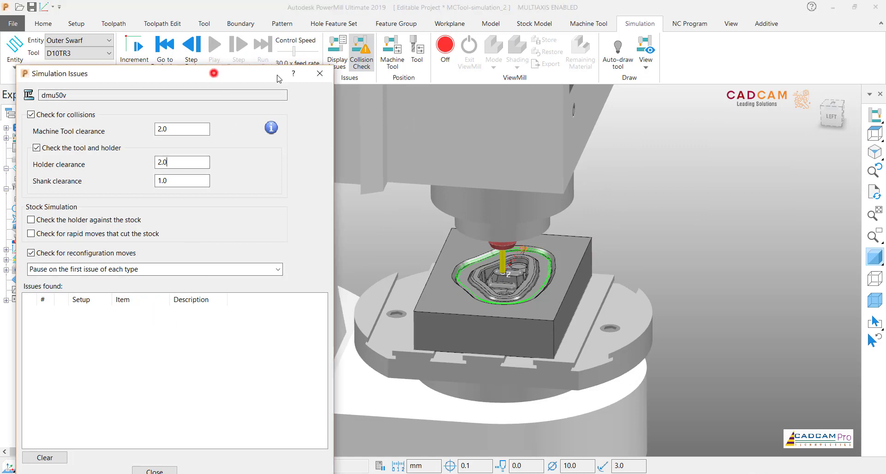
left_click_drag(215, 74, 330, 39)
left_click(434, 41)
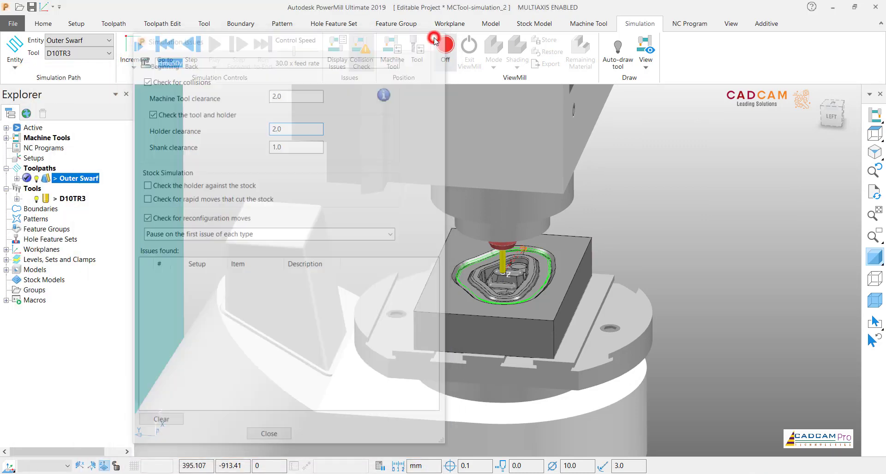
mouse_move(458, 225)
middle_mouse_down()
mouse_move(485, 149)
mouse_move(469, 214)
middle_mouse_up()
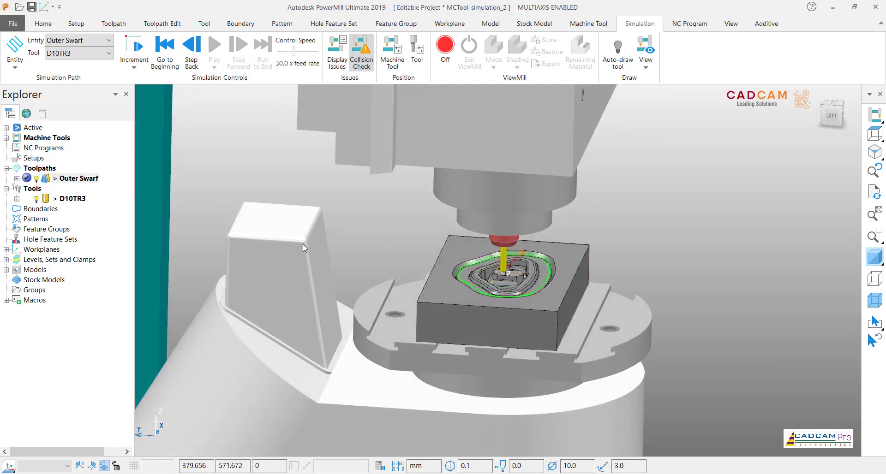
middle_click_drag(303, 245, 456, 295)
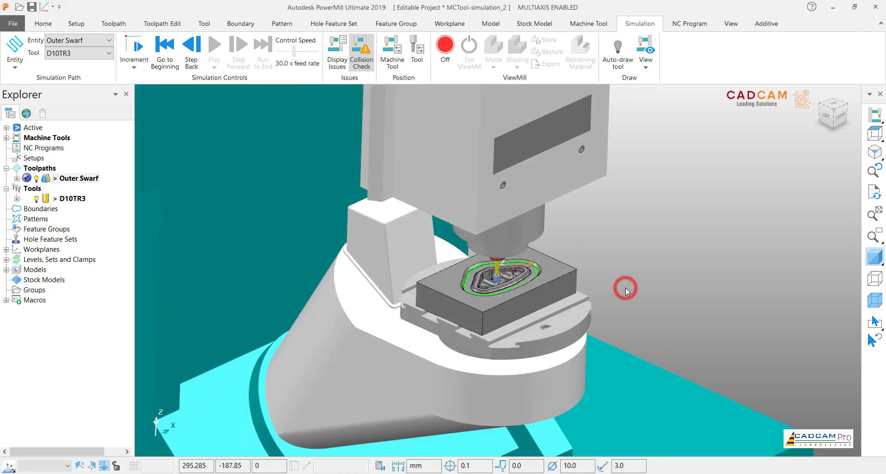
- Save the MCTool-simulation_2 project and close it
left_click(31, 7)
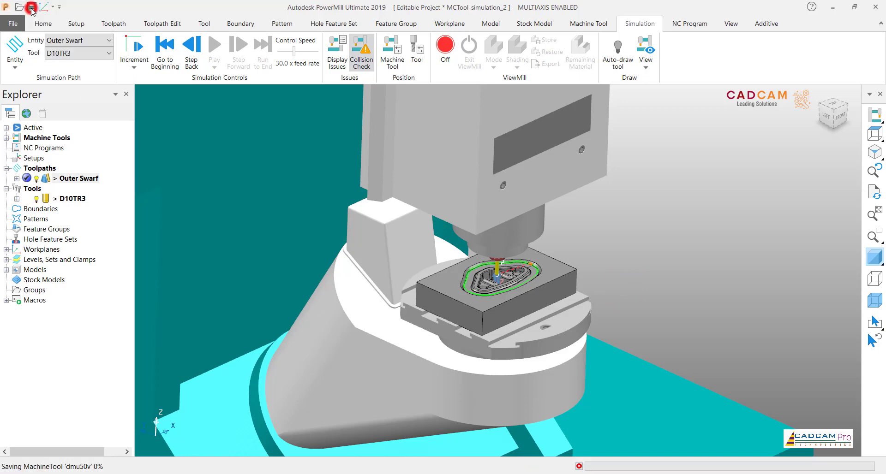
left_click(13, 23)
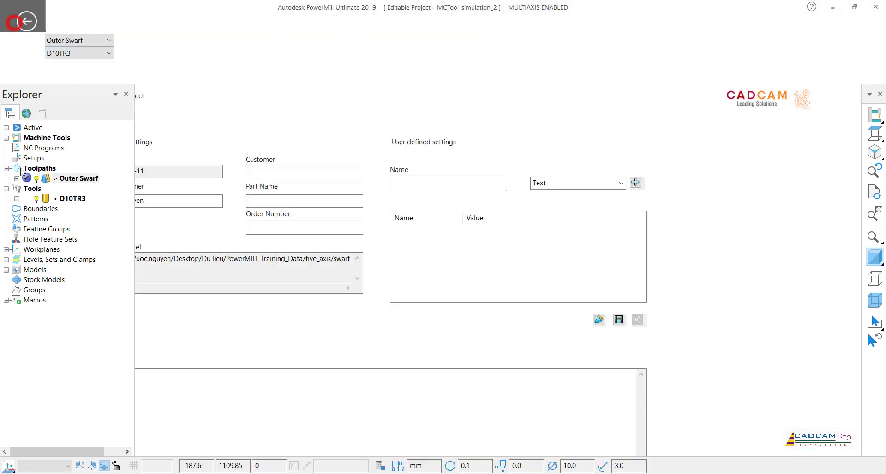
left_click(22, 198)
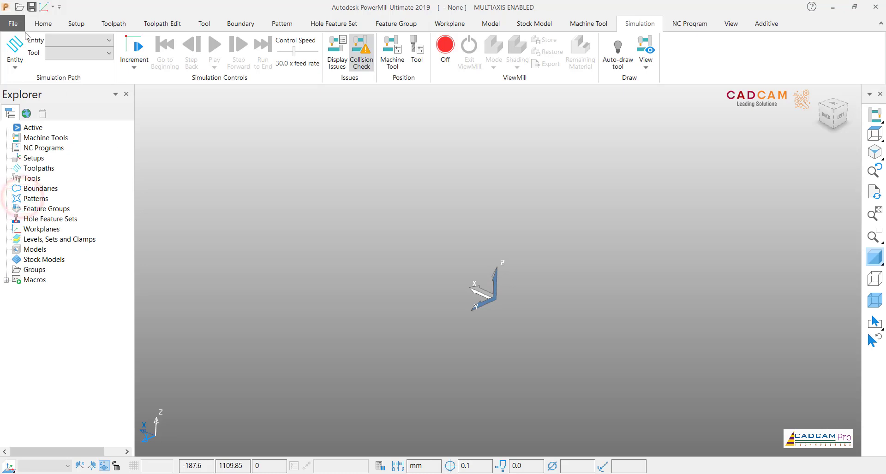
- Reset the parameters on all forms to their defaults
left_click(14, 22)
left_click(32, 219)
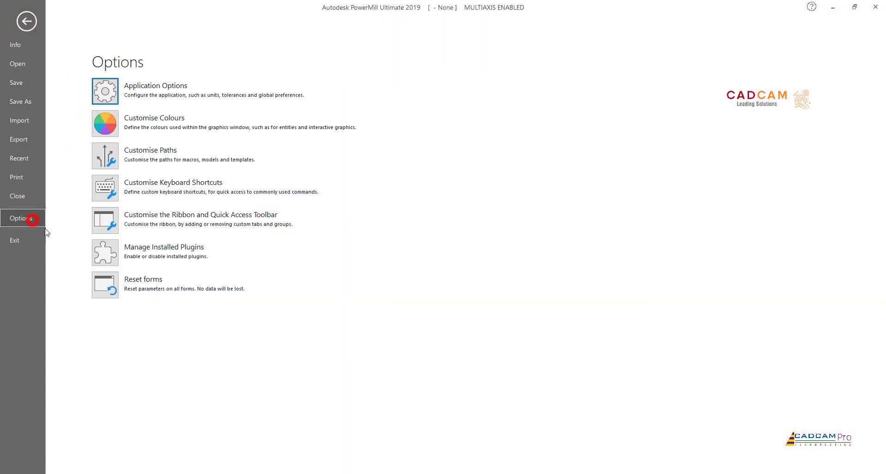
left_click(105, 284)
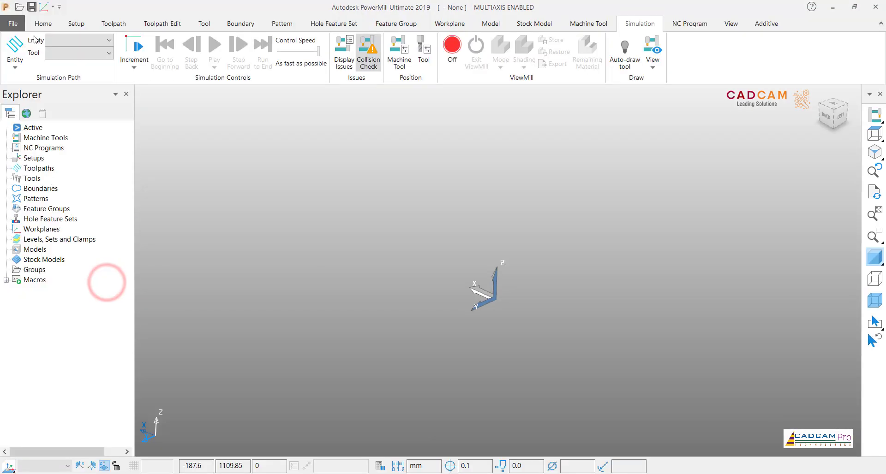
- Open the AnglePockets-FullVerify_Start project from the Collision_Simulation folder under PowerMILL Training_Data\five_axis
left_click(19, 7)
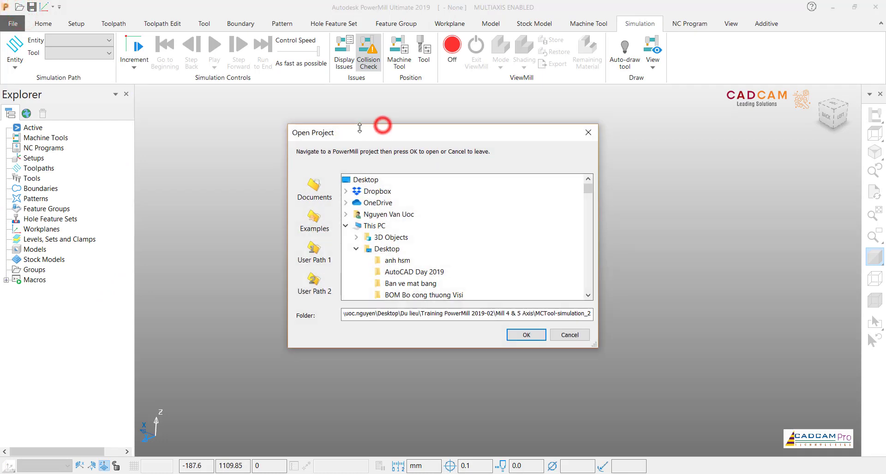
left_click_drag(359, 128, 302, 115)
left_click(257, 243)
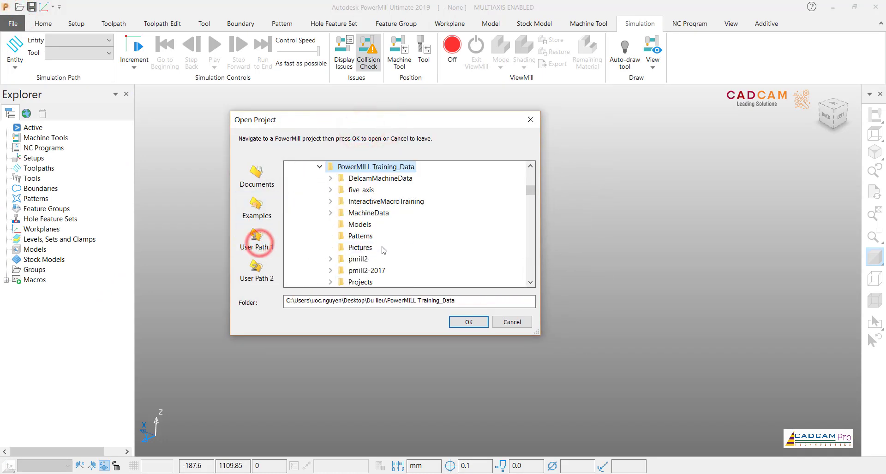
double_click(361, 190)
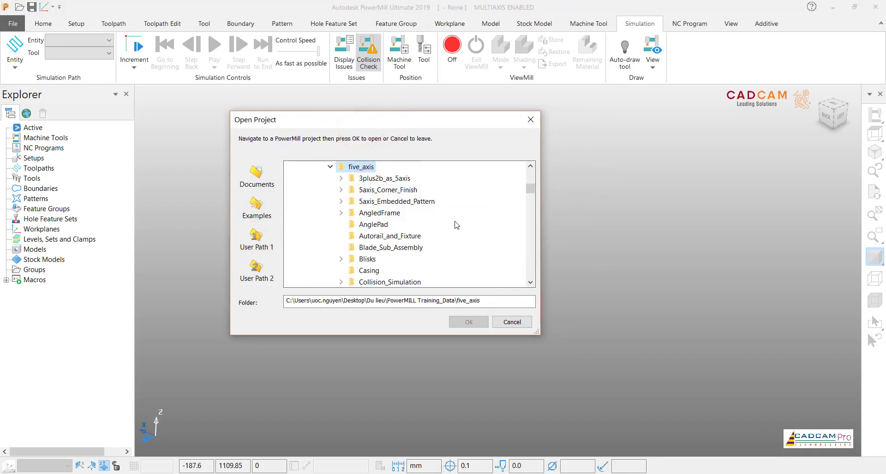
scroll(457, 225, "down", 1)
double_click(404, 248)
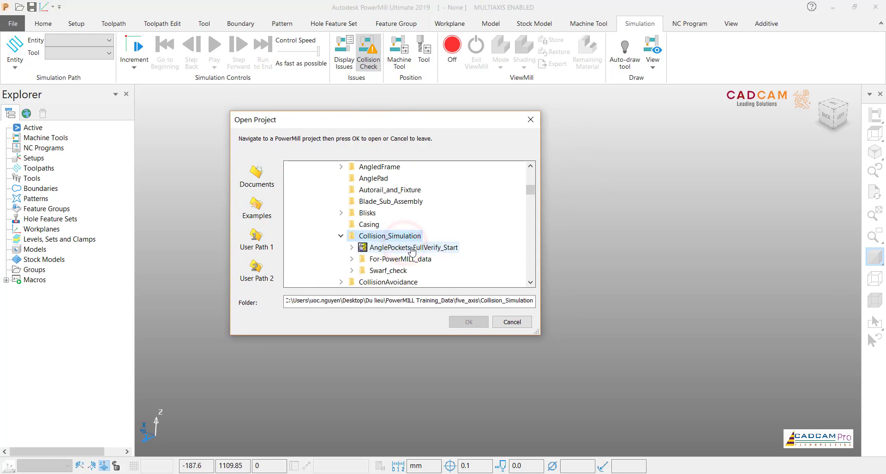
double_click(405, 249)
left_click(481, 322)
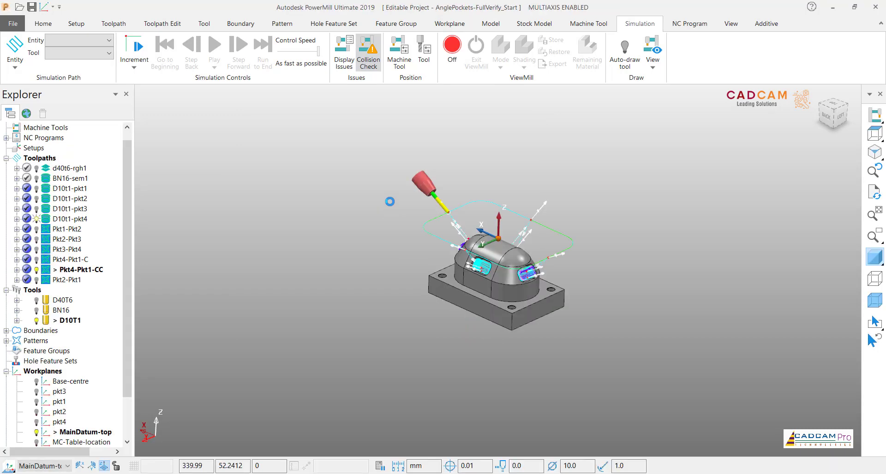
scroll(470, 336, "up", 1)
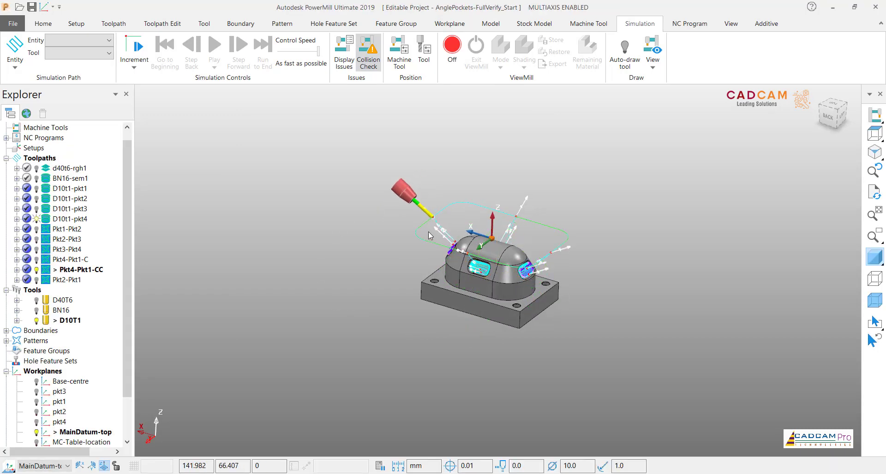
scroll(428, 231, "up", 2)
- Save the project under the name AnglePockets-FullVerify_2 in the Mill 4 & 5 Axis folder
left_click(14, 22)
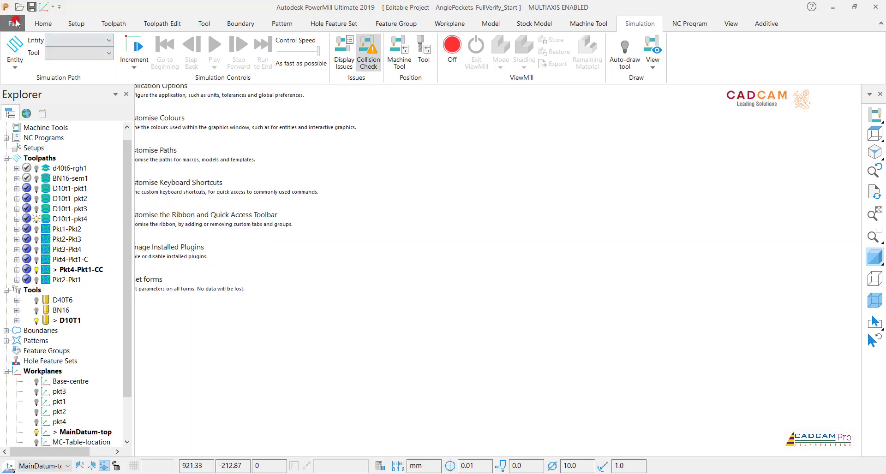
left_click(27, 101)
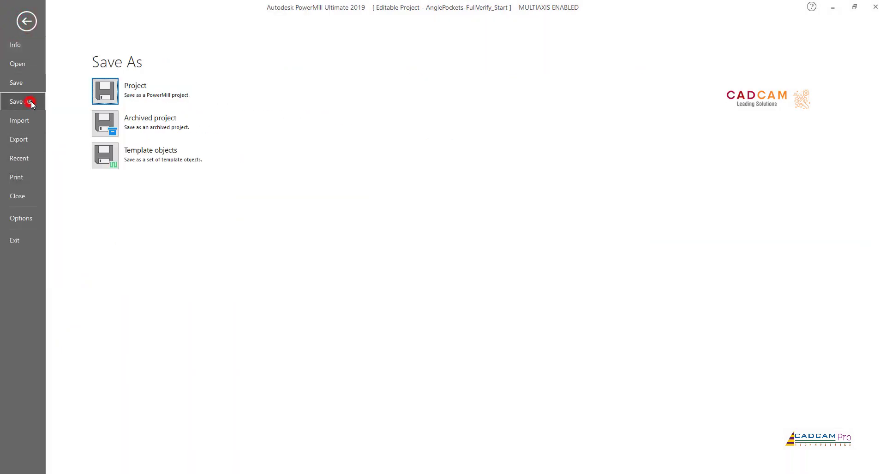
left_click(107, 93)
left_click(175, 261)
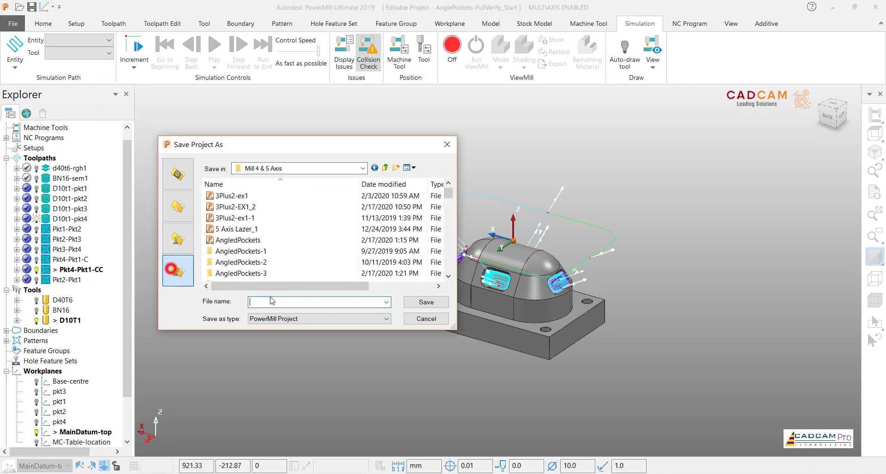
left_click(298, 305)
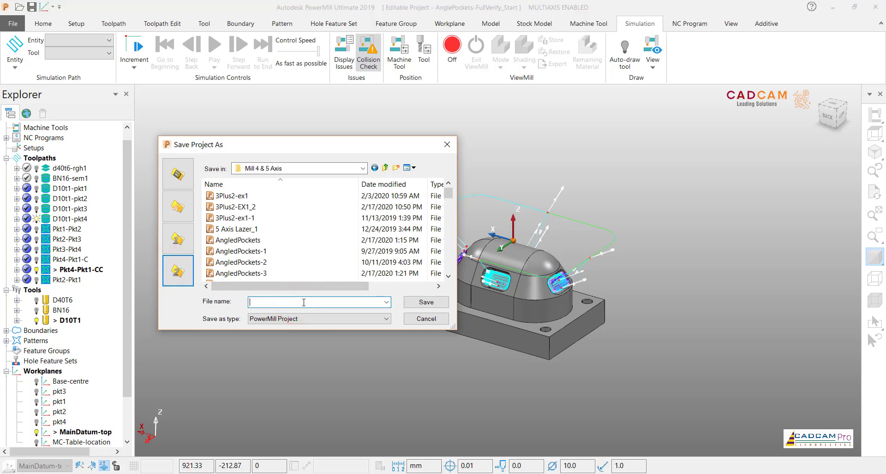
type("An")
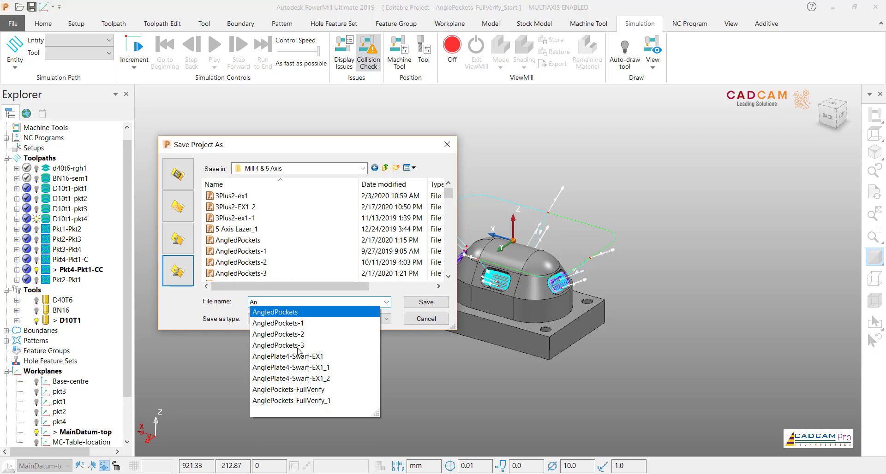
left_click(303, 392)
left_click(328, 303)
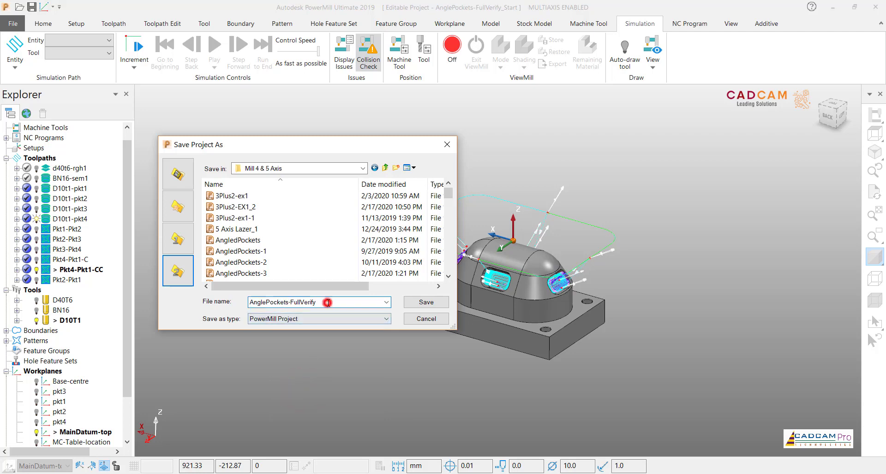
type("_2")
left_click(421, 303)
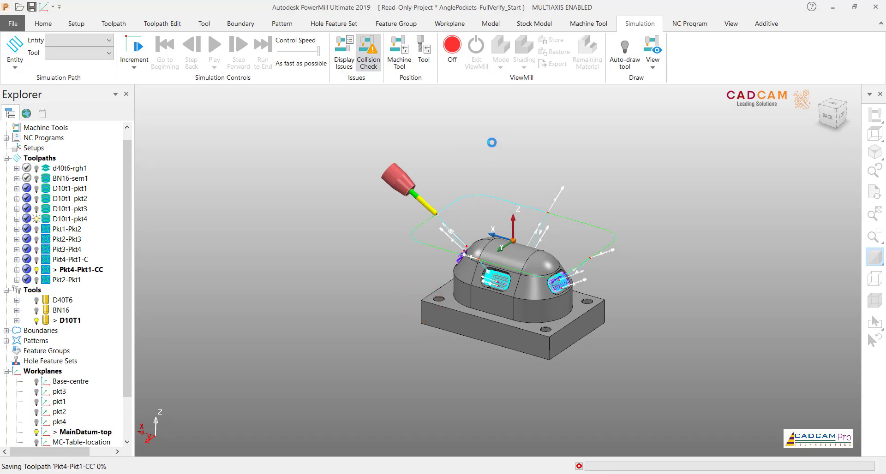
- Expand the NC Programs list and deactivate the Pkt4-Pkt1-CC toolpath
middle_click_drag(523, 195, 591, 237)
scroll(548, 225, "up", 2)
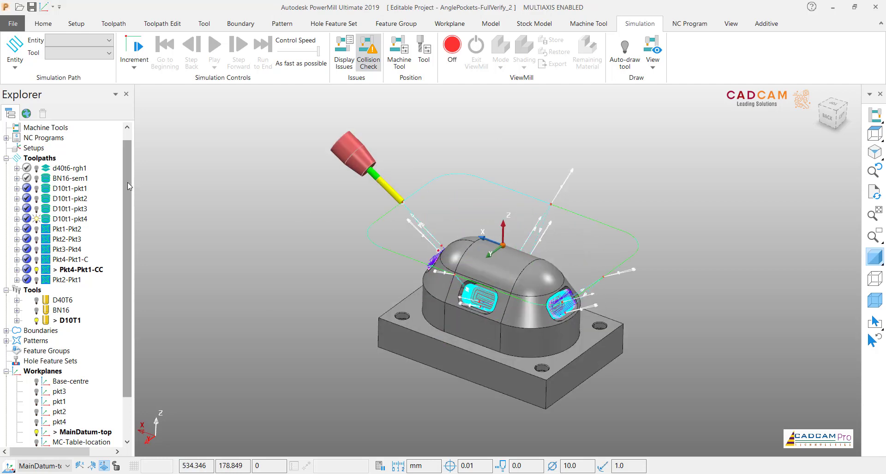
left_click_drag(124, 182, 124, 172)
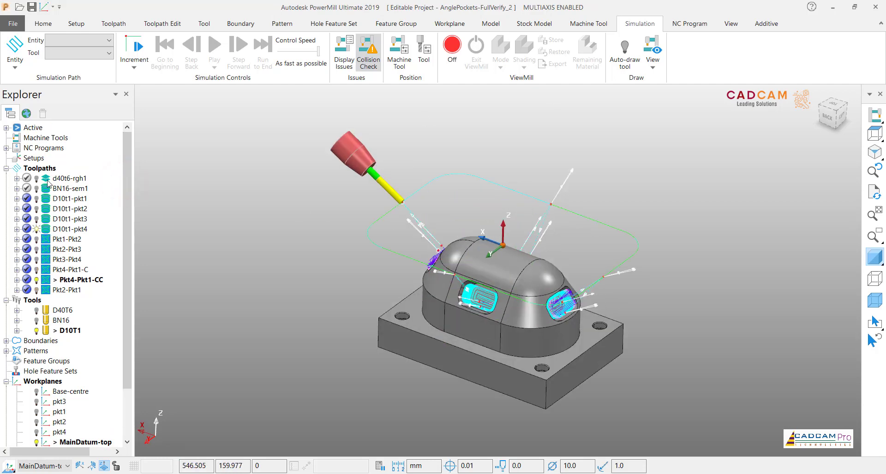
left_click(7, 148)
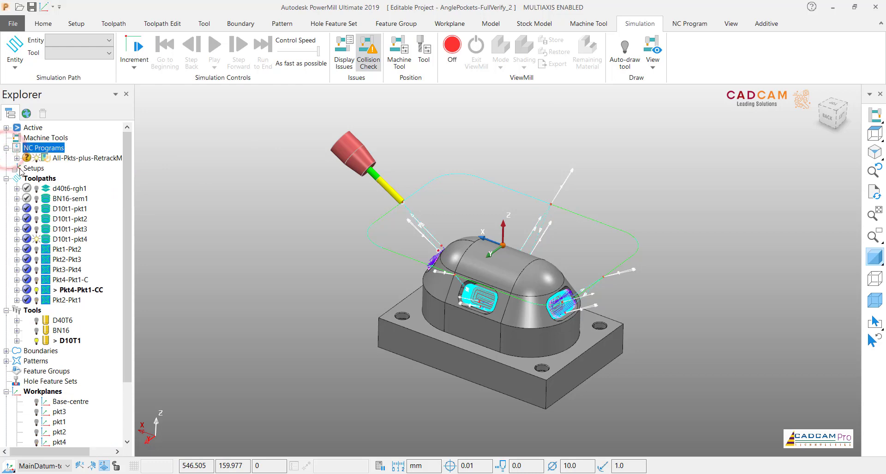
right_click(62, 291)
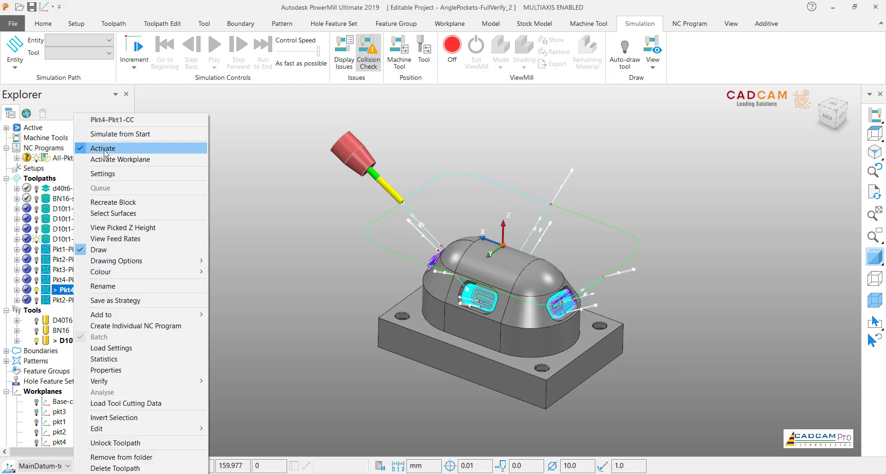
left_click(104, 149)
- Hide the D10t1-pkt4 toolpath and display only the toolpaths belonging to the All-Pkts-plus-RetrackMoves-1 NC program
left_click(17, 158)
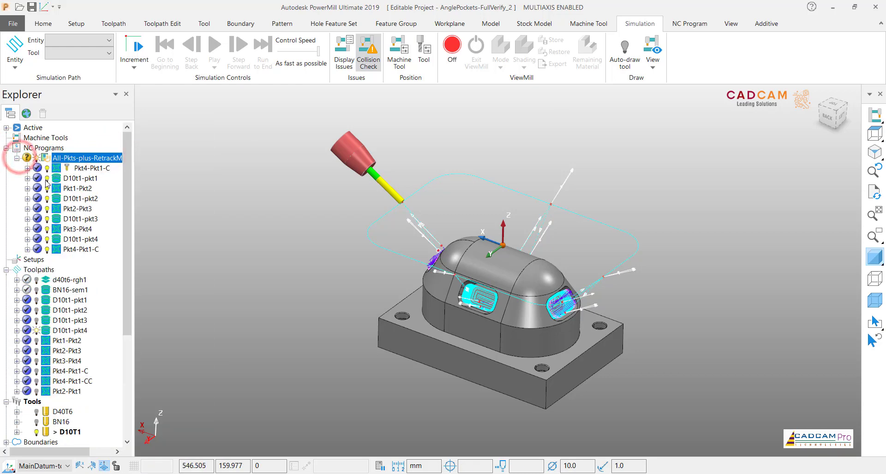
left_click(37, 158)
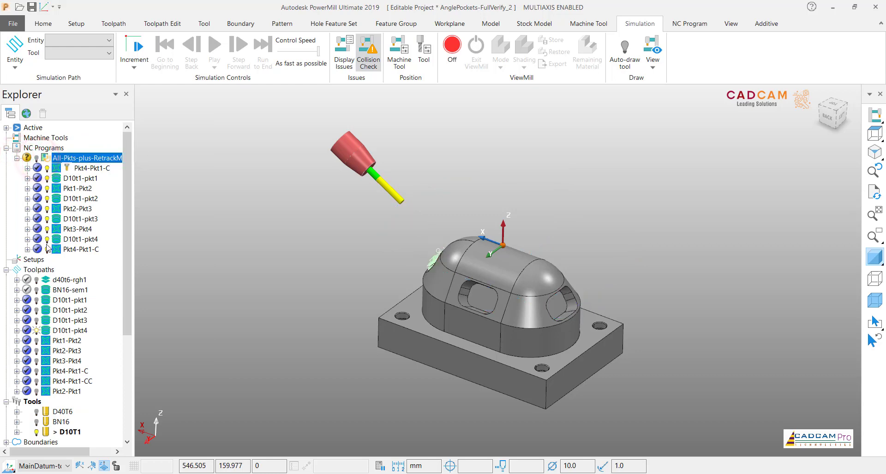
left_click(37, 330)
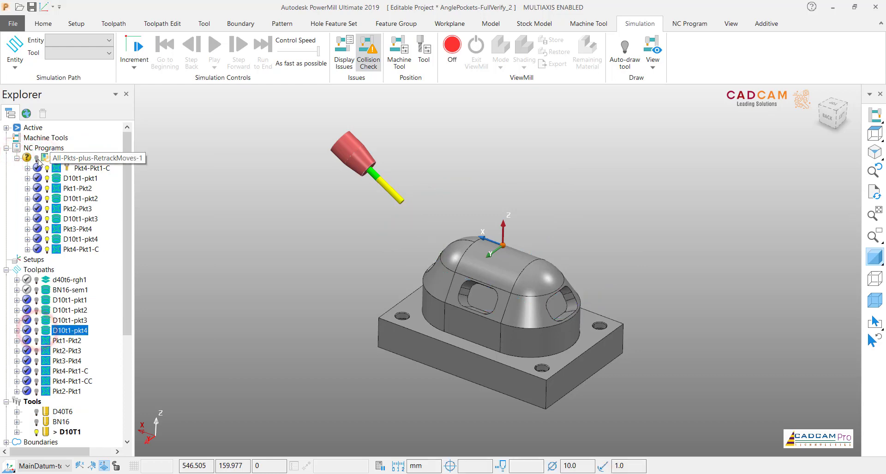
left_click(37, 159)
middle_click_drag(508, 281, 535, 199)
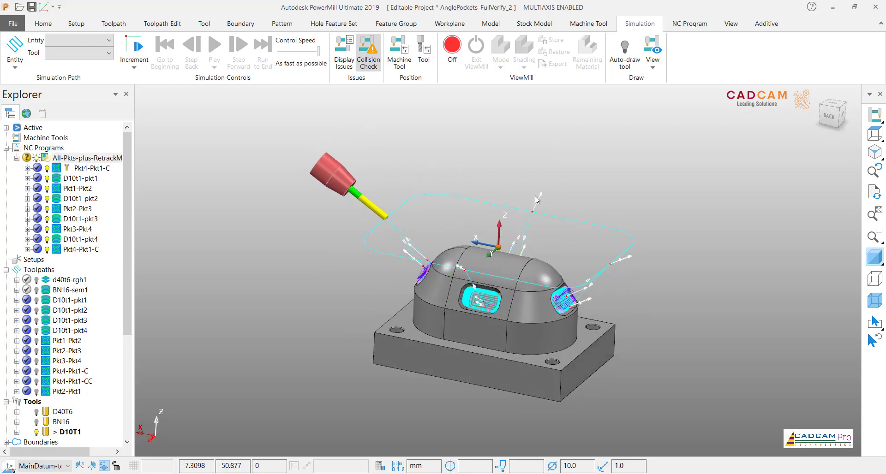
- Import the machine tool PMPOST-CMS_Ares48-18.mtd from the CMS folder in MachineData
left_click(601, 25)
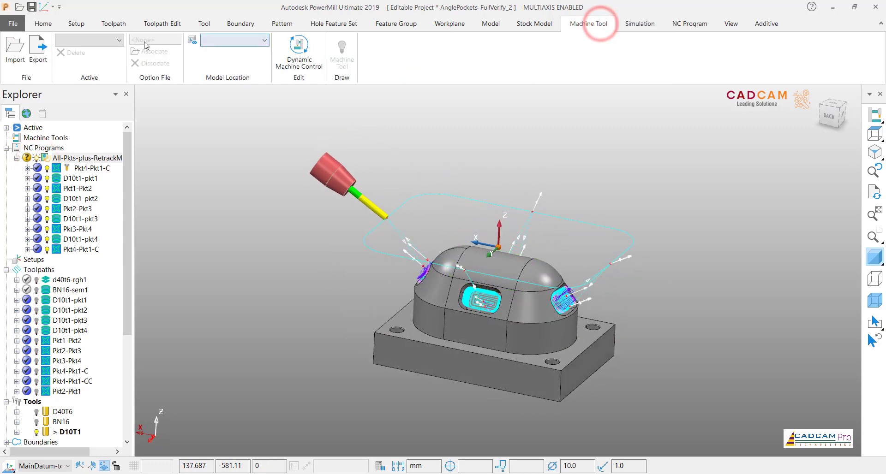
left_click(16, 51)
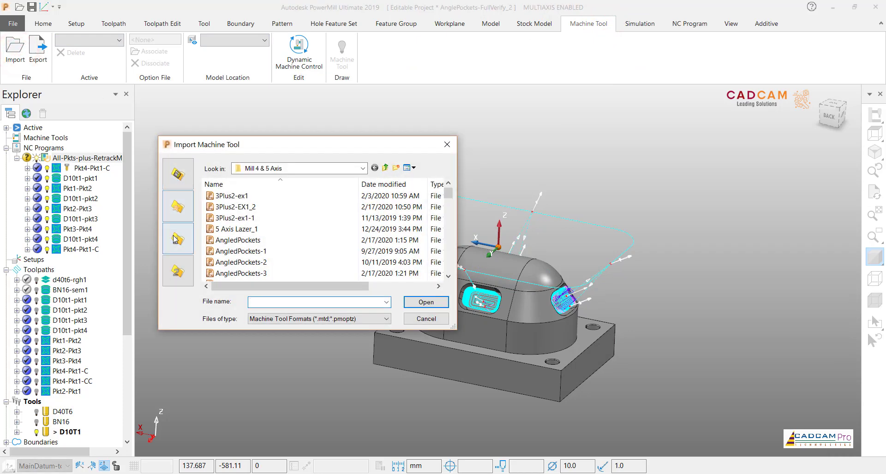
left_click(178, 238)
left_click(238, 230)
double_click(238, 230)
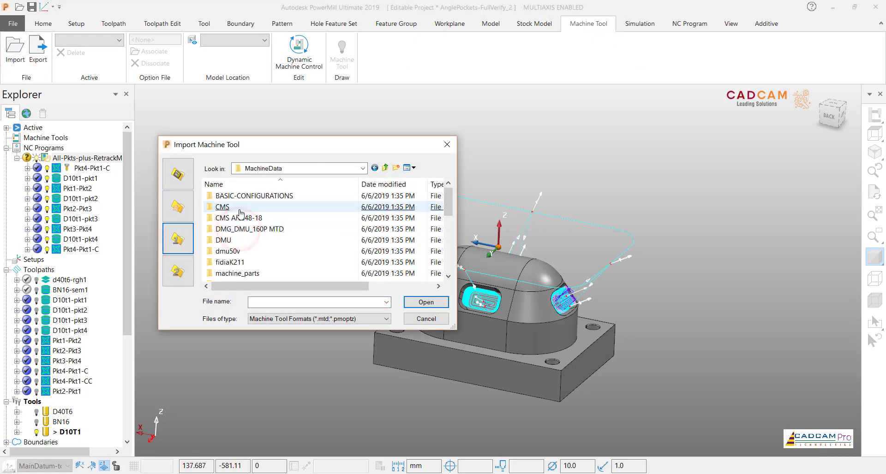
left_click(223, 209)
double_click(223, 209)
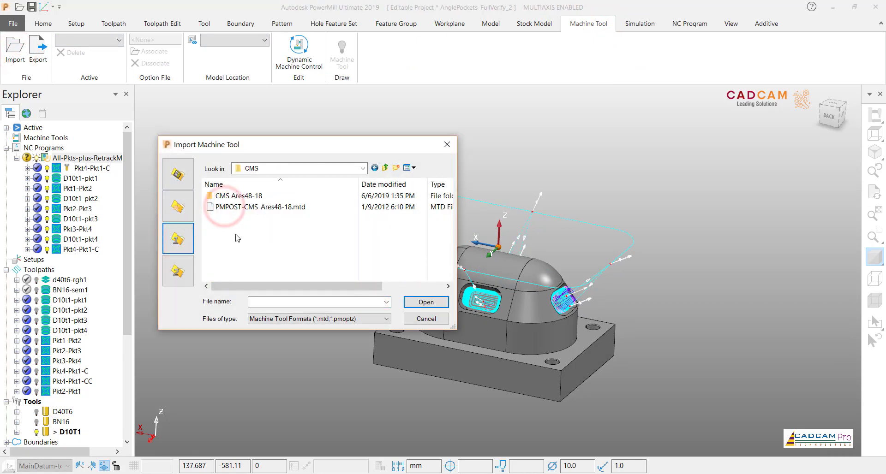
left_click(261, 209)
double_click(260, 209)
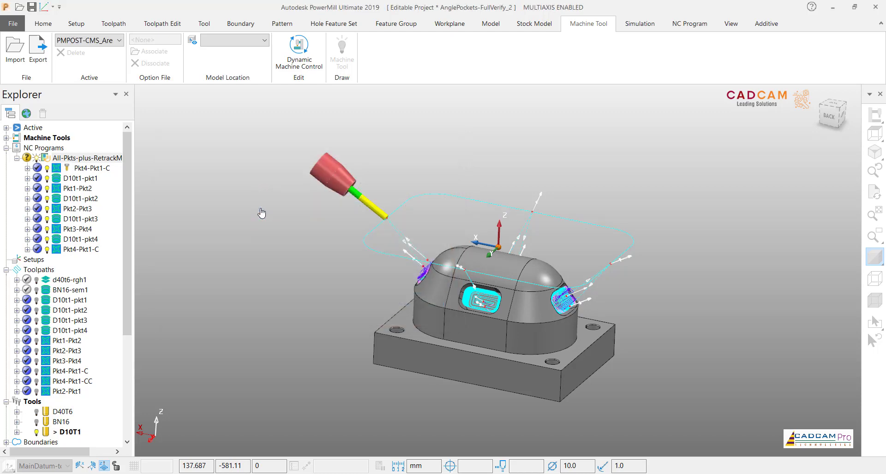
- Examine the whole imported machine around the part, switching its display off and on again
scroll(404, 251, "down", 5)
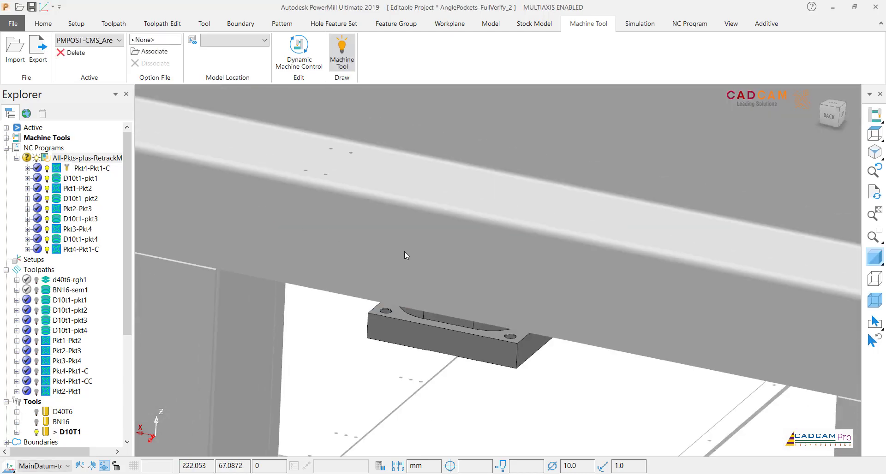
scroll(482, 271, "down", 5)
middle_click_drag(482, 271, 439, 265)
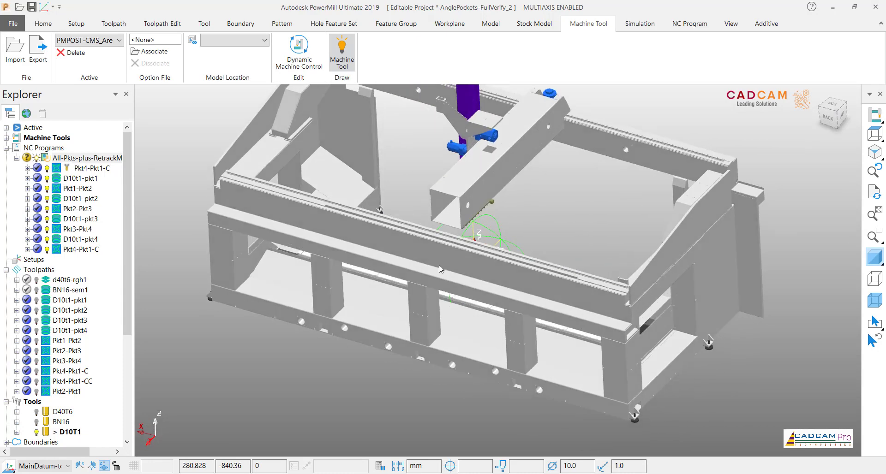
left_click(5, 138)
left_click(36, 149)
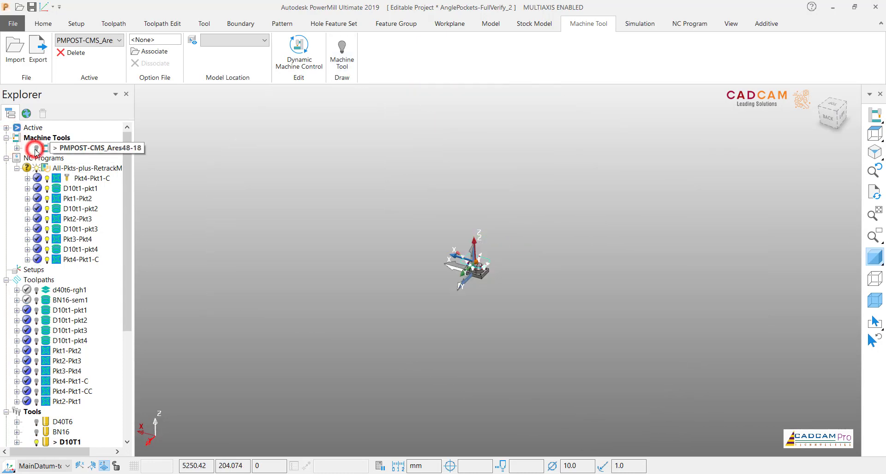
left_click(36, 148)
- Set the opacity of the machine tool's static Part components to the minimum in its settings and accept
right_click(79, 151)
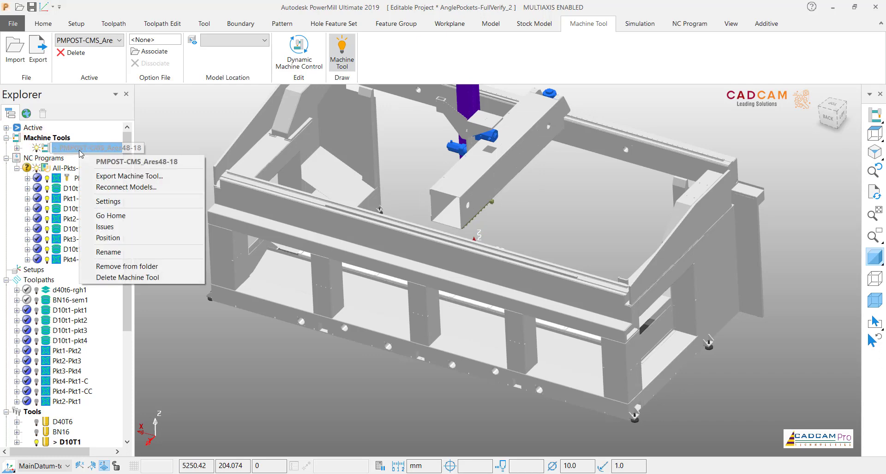
left_click(111, 202)
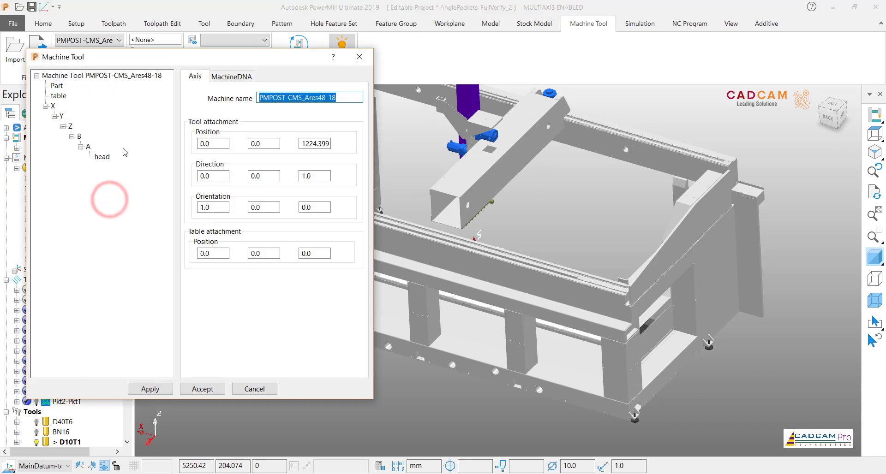
left_click(58, 86)
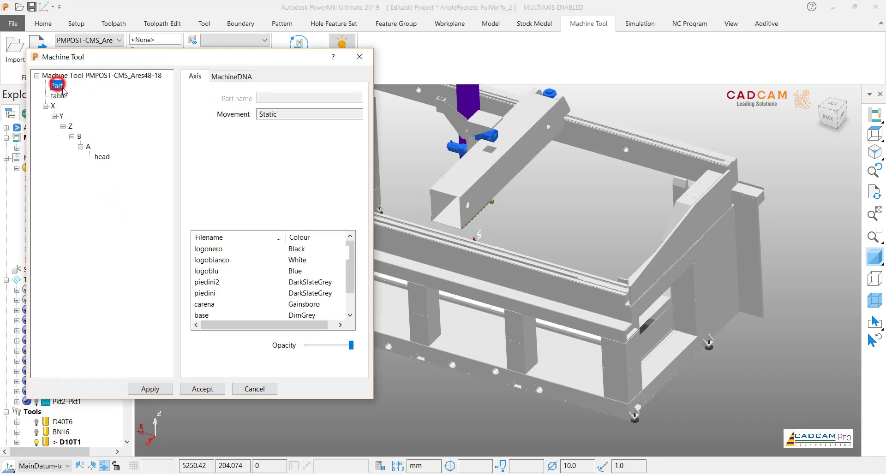
left_click(351, 345)
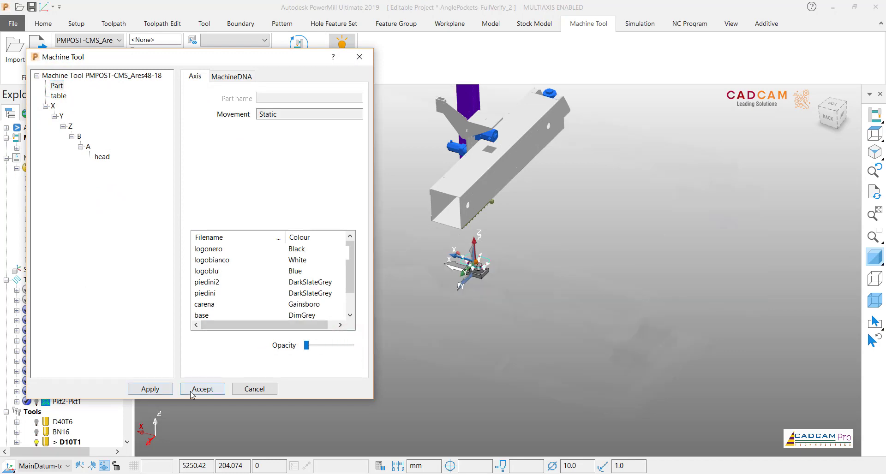
left_click(199, 389)
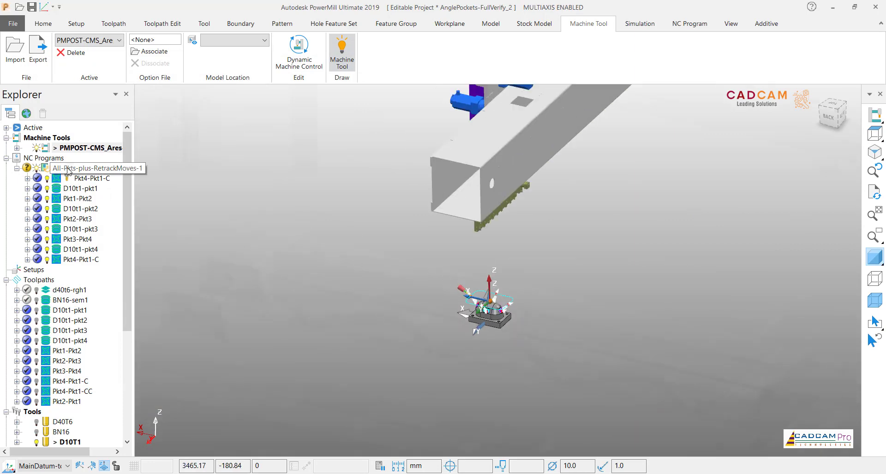
- Simulate the All-Pkts-plus-RetrackMoves-1 NC program from its start and dismiss the option file warning
right_click(68, 168)
left_click(111, 122)
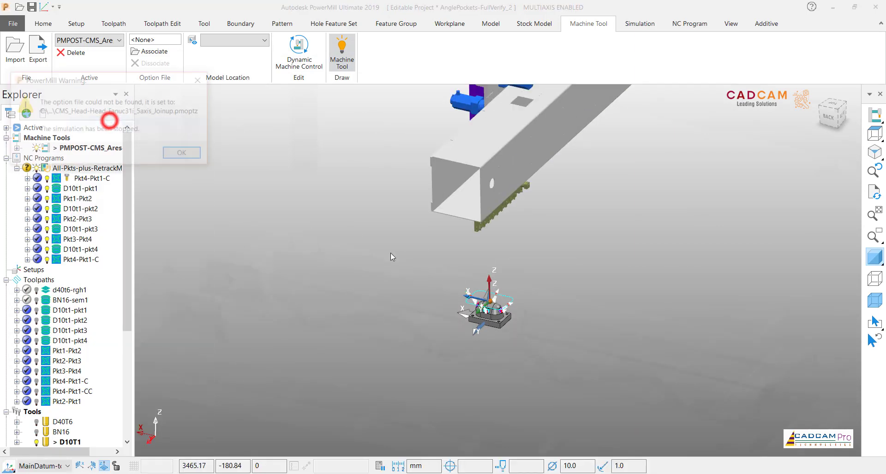
left_click_drag(104, 85, 248, 153)
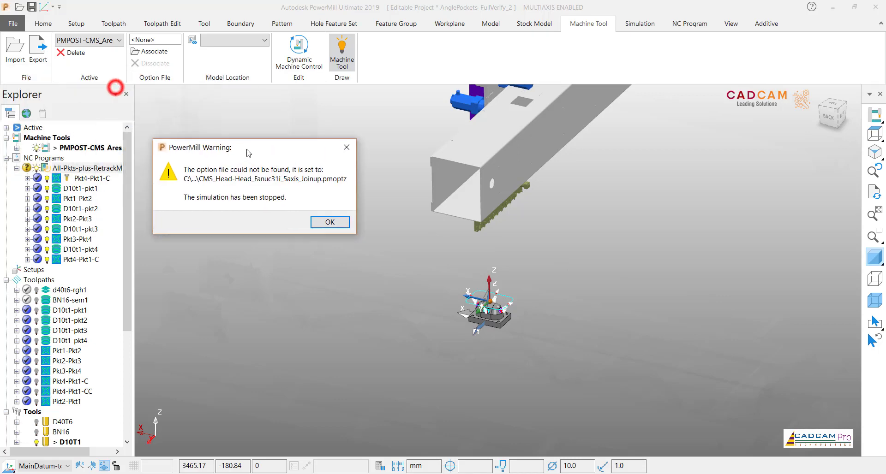
left_click(329, 224)
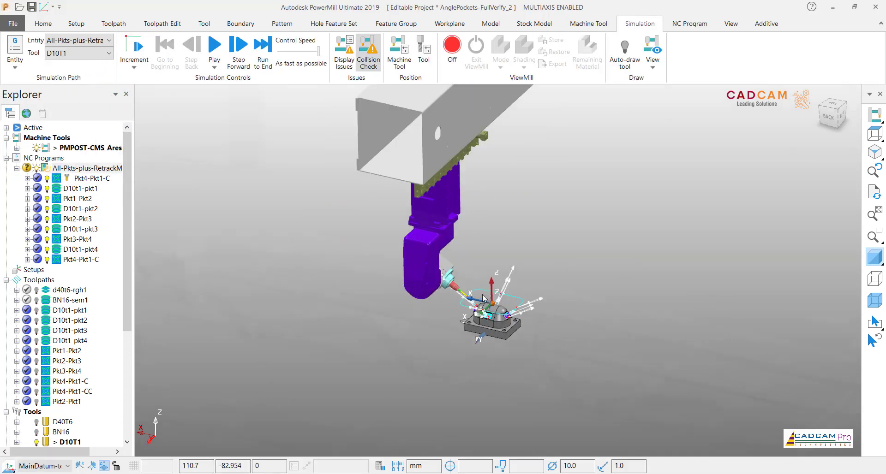
- Display the simulation issues for the machine and clear the list of issues found
scroll(483, 298, "up", 3)
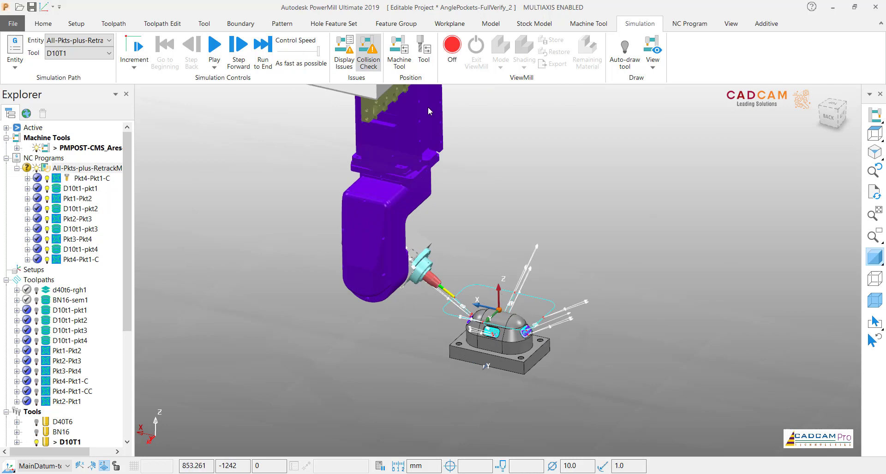
left_click(345, 56)
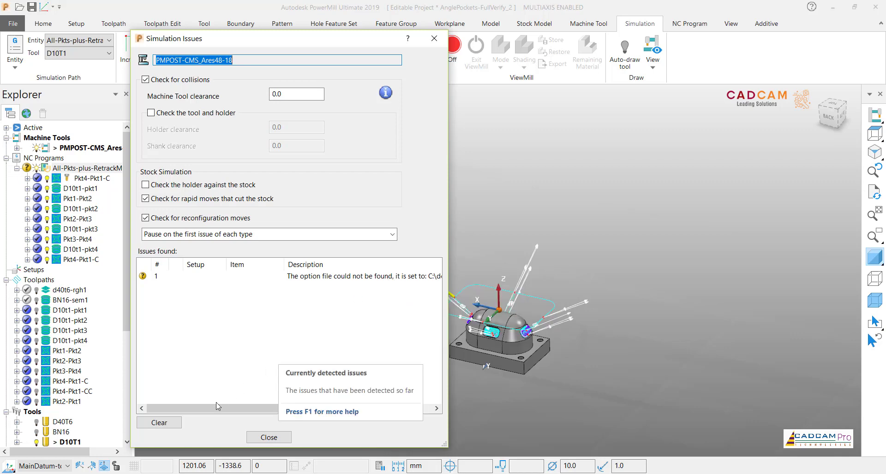
left_click(160, 423)
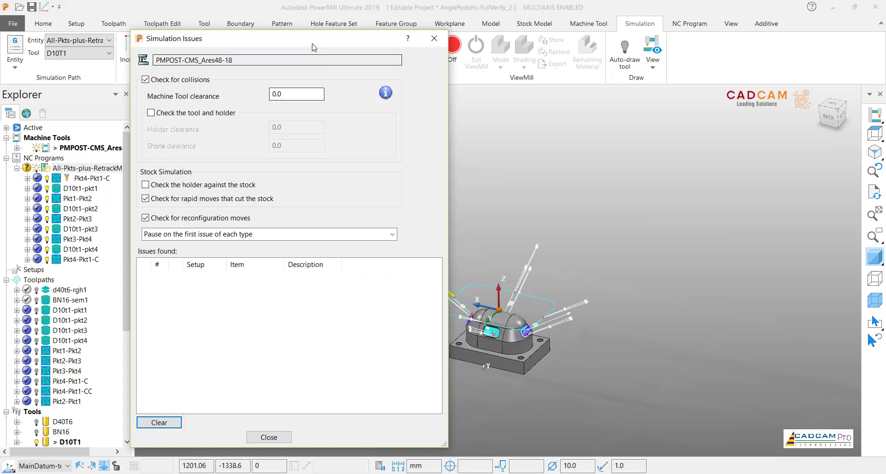
left_click_drag(316, 38, 192, 39)
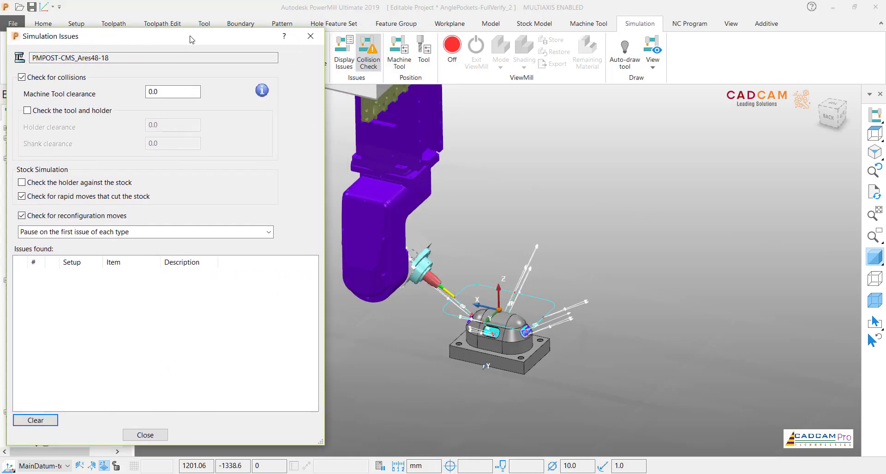
- Open the Machine Tool Position controls, then rotate the B axis to 180 and the A axis to -128.2
left_click(398, 55)
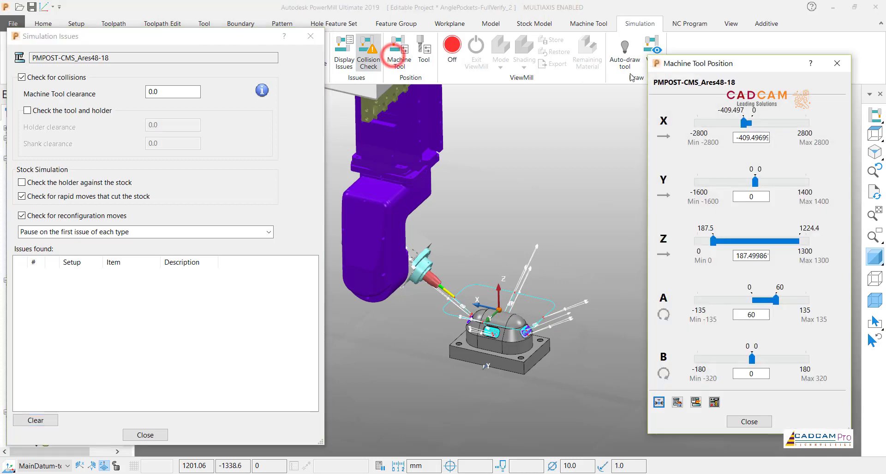
left_click_drag(707, 67, 741, 70)
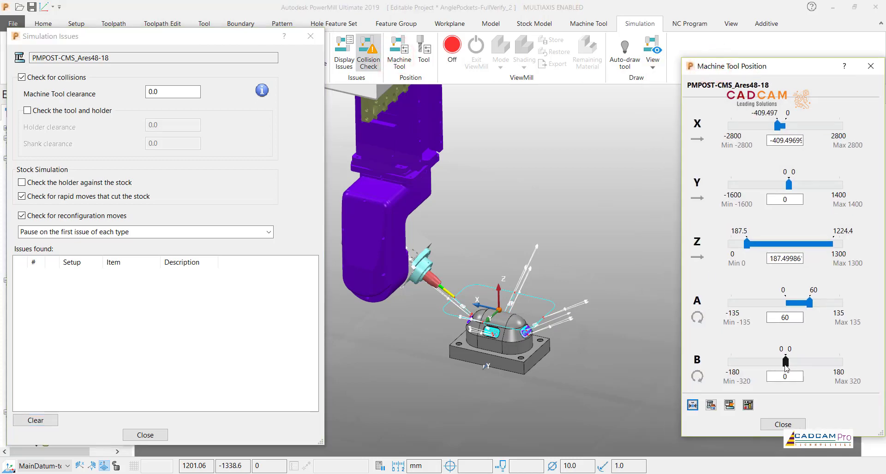
left_click_drag(786, 363, 848, 357)
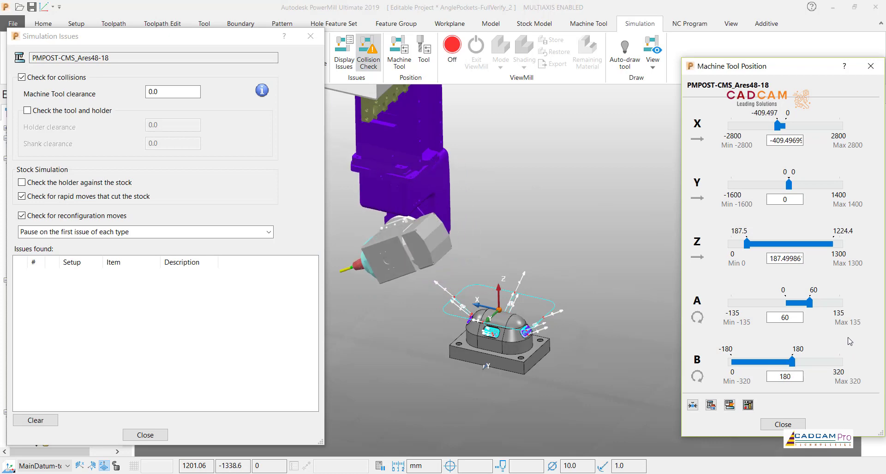
left_click_drag(811, 306, 736, 318)
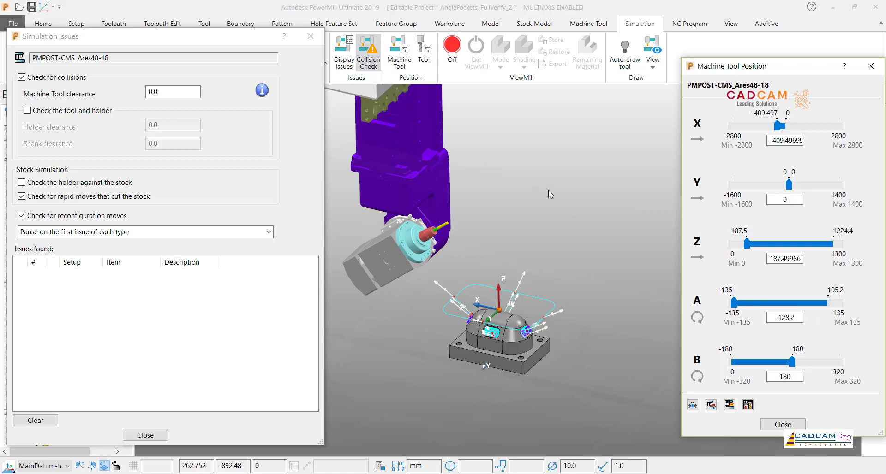
- Send the CMS Ares48-18 machine tool back to its home position
left_click_drag(225, 41, 244, 46)
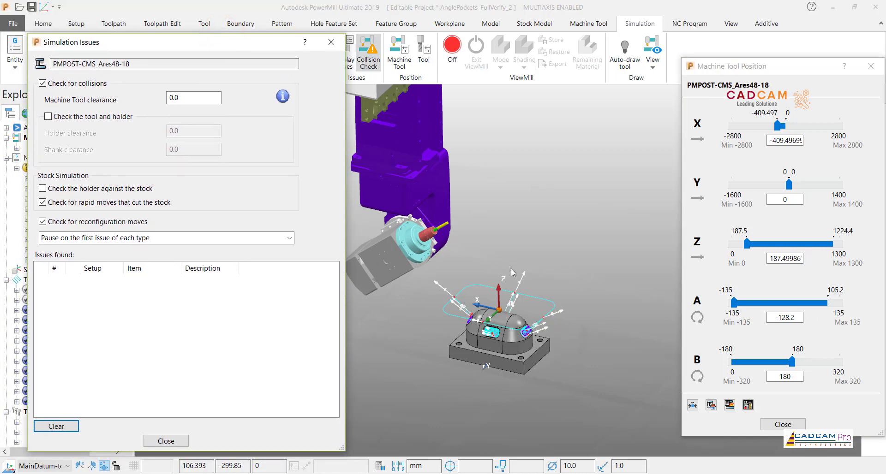
left_click_drag(189, 44, 263, 132)
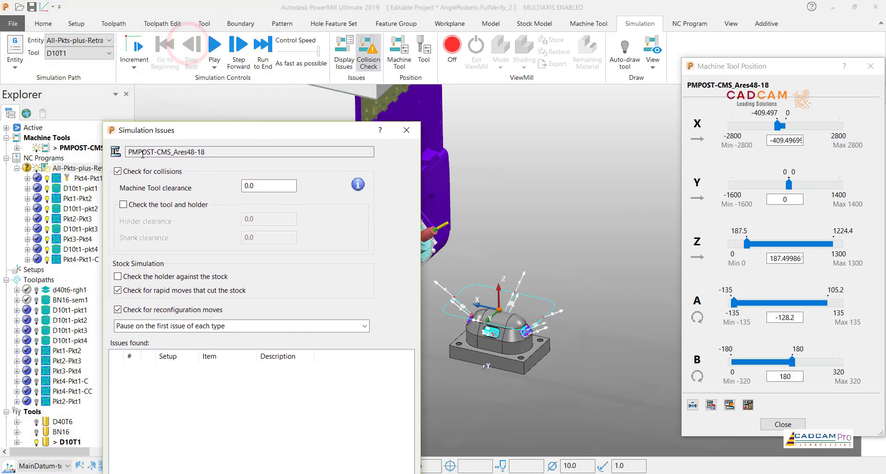
right_click(78, 149)
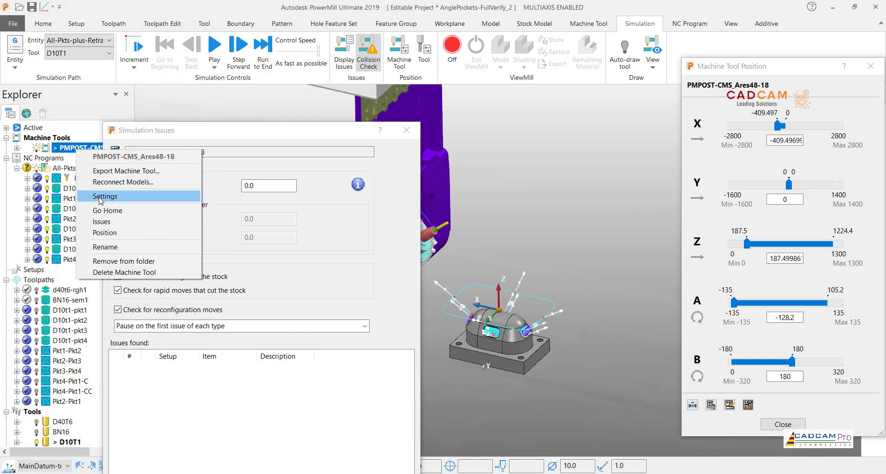
left_click(106, 207)
scroll(579, 253, "down", 5)
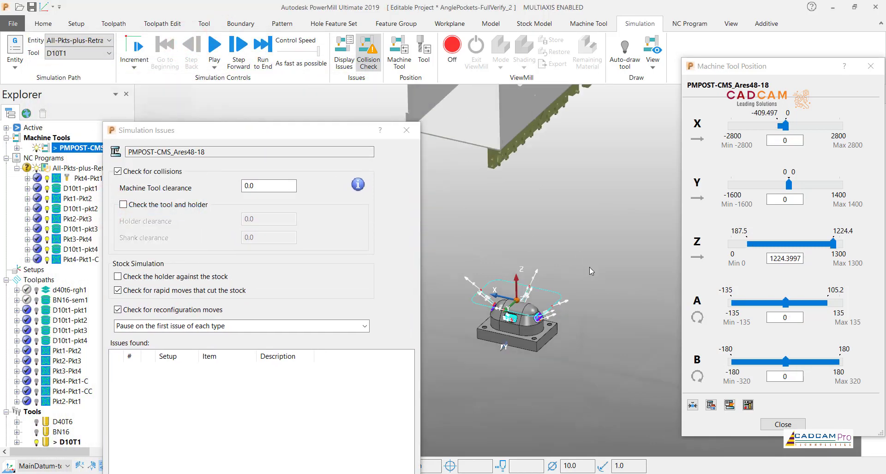
scroll(583, 256, "up", 2)
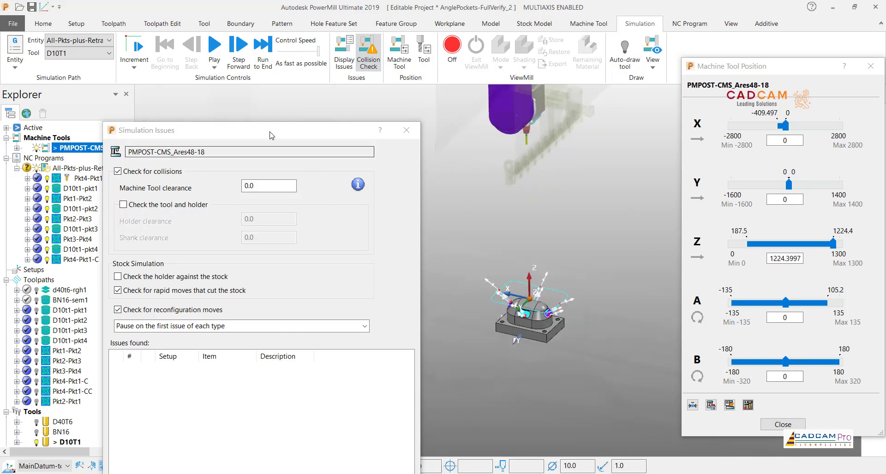
- Set the simulation control speed to 24.0 x feed rate and play the All-Pkts-plus-RetrackMoves-1 NC program
left_click_drag(270, 132, 205, 62)
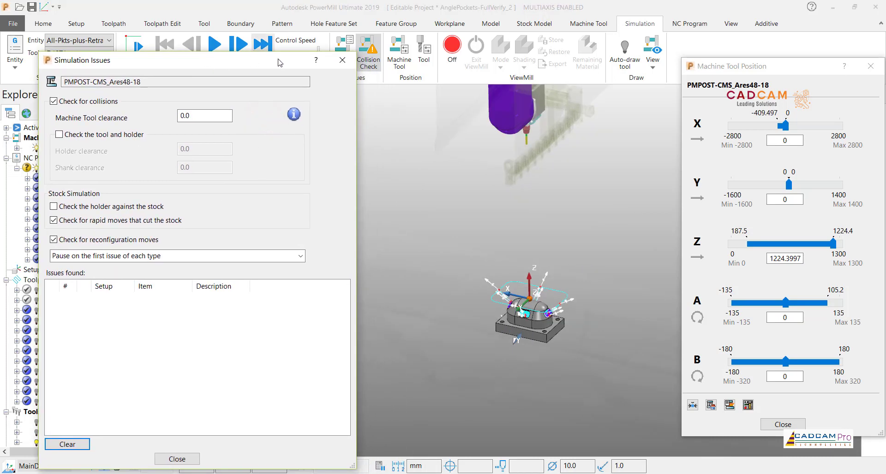
left_click_drag(279, 63, 255, 86)
left_click(316, 51)
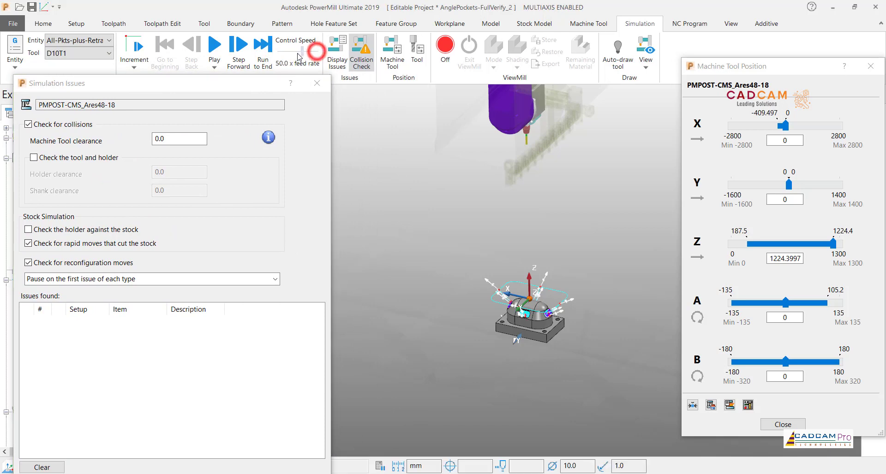
left_click_drag(299, 51, 291, 51)
left_click(214, 46)
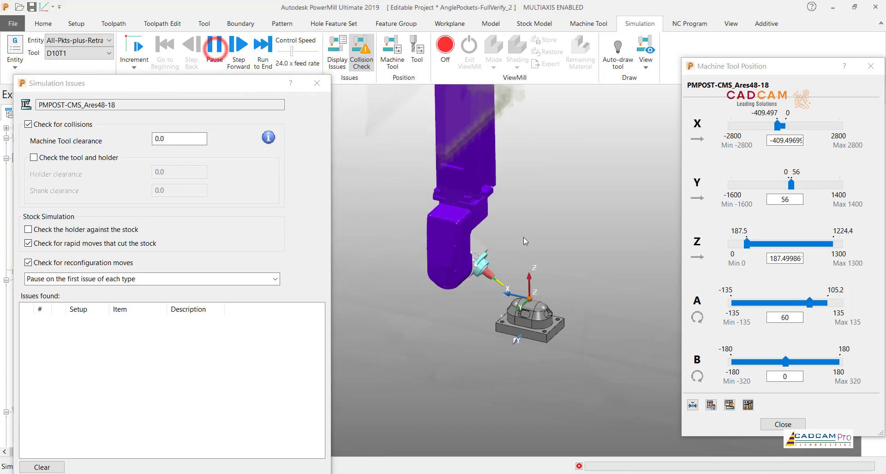
scroll(523, 237, "up", 3)
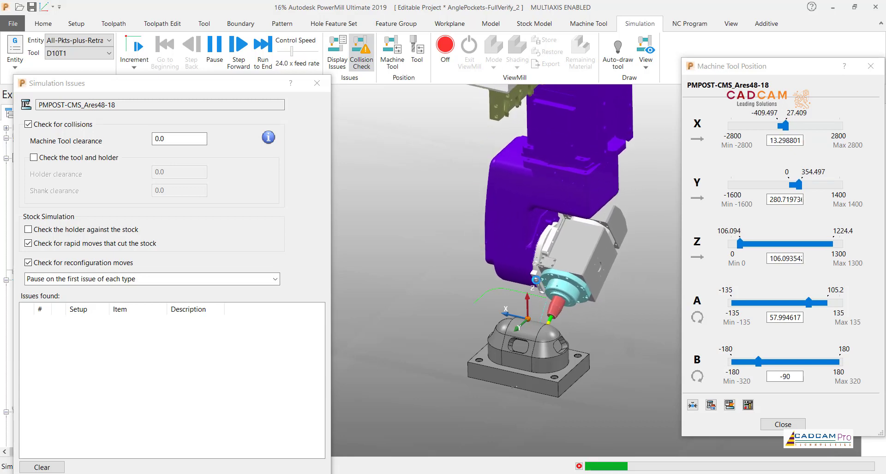
scroll(504, 303, "down", 5)
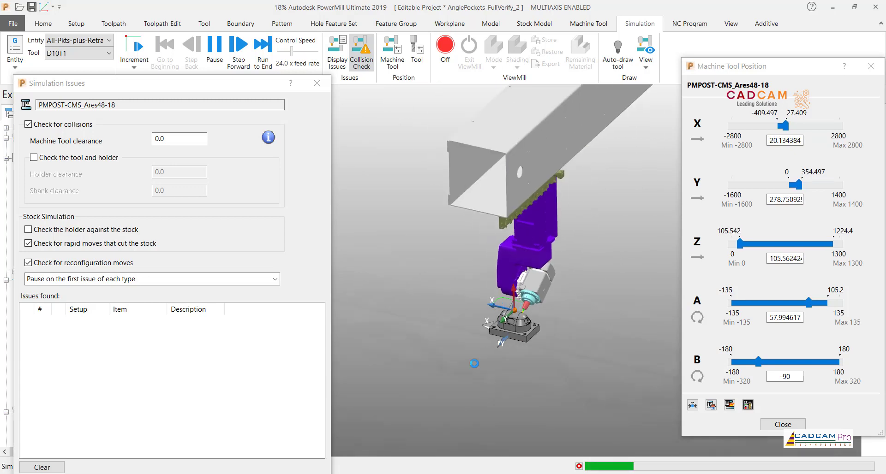
middle_click_drag(601, 364, 639, 365)
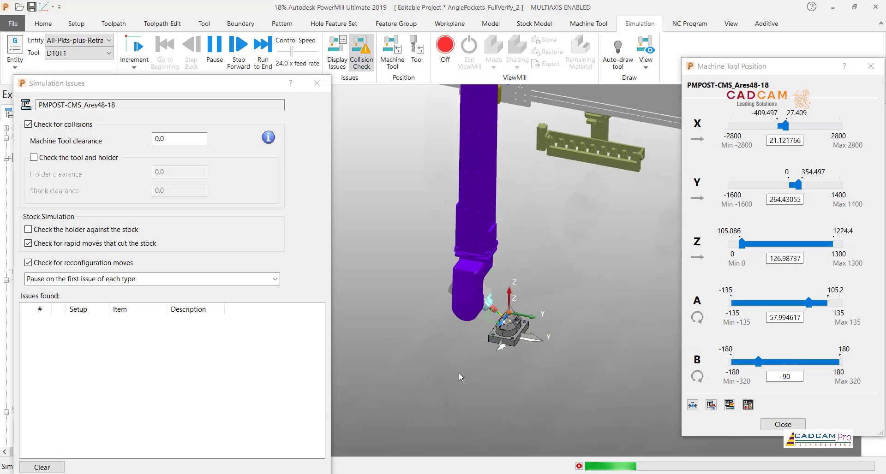
middle_click_drag(460, 375, 719, 371)
scroll(516, 340, "up", 3)
scroll(516, 339, "up", 2)
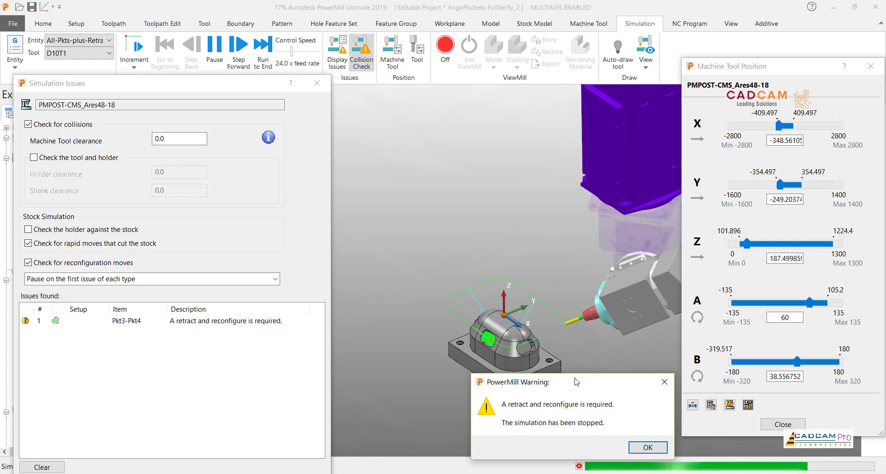
left_click_drag(530, 382, 345, 349)
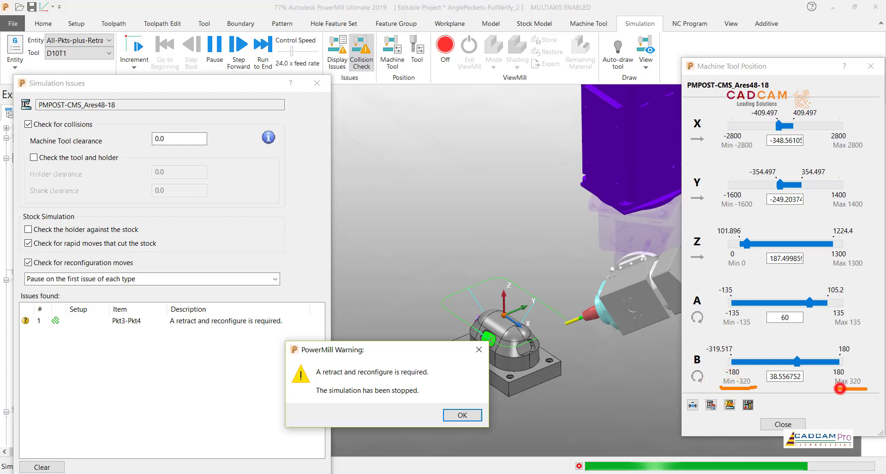
left_click_drag(503, 267, 507, 319)
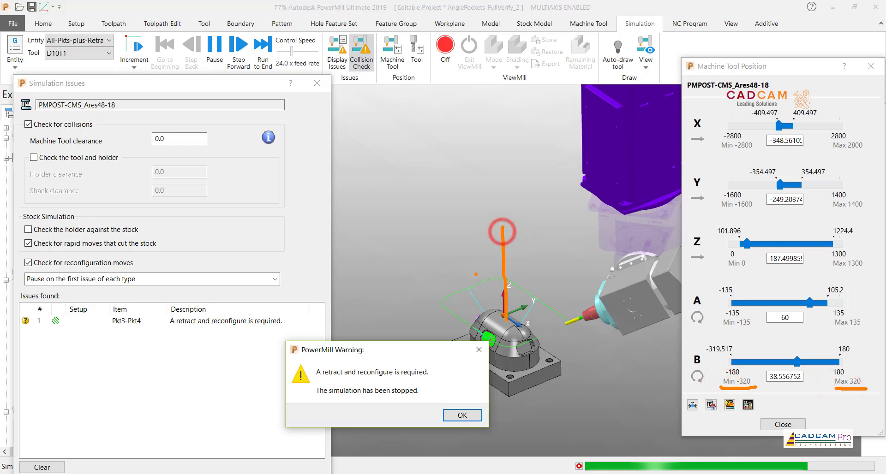
mouse_move(464, 259)
left_mouse_down()
mouse_move(568, 291)
mouse_move(550, 242)
mouse_move(577, 254)
mouse_move(551, 266)
left_mouse_up()
left_click_drag(483, 182, 465, 211)
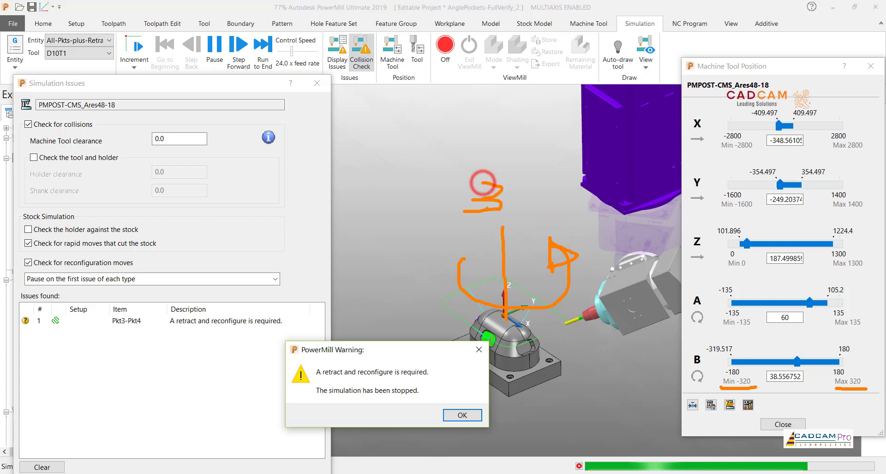
mouse_move(526, 179)
left_mouse_down()
mouse_move(519, 196)
mouse_move(568, 169)
left_mouse_up()
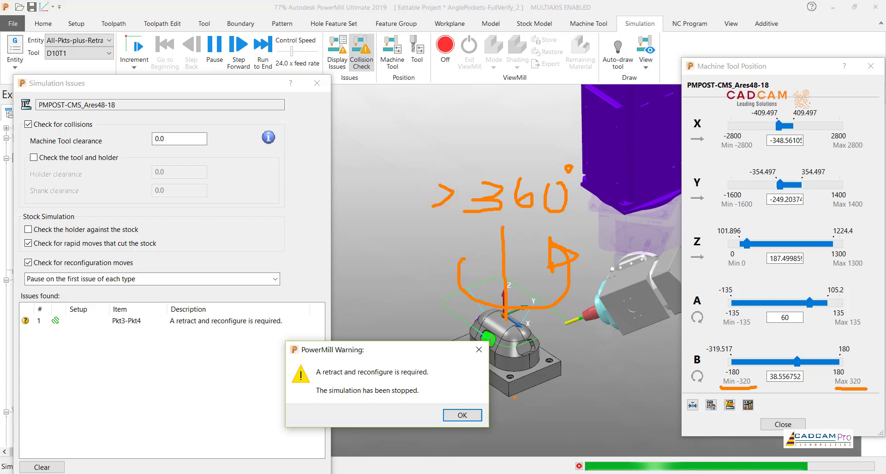
key("Escape")
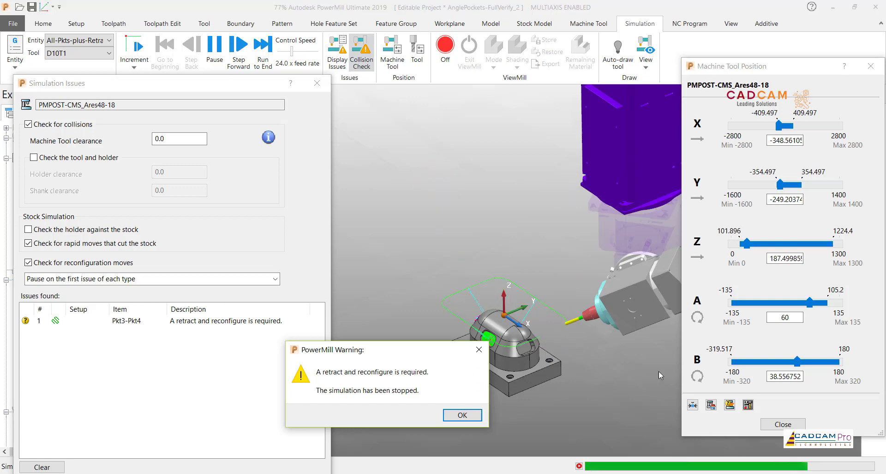
- Dismiss the simulation warning and play the rest of the NC program to its end
left_click(463, 415)
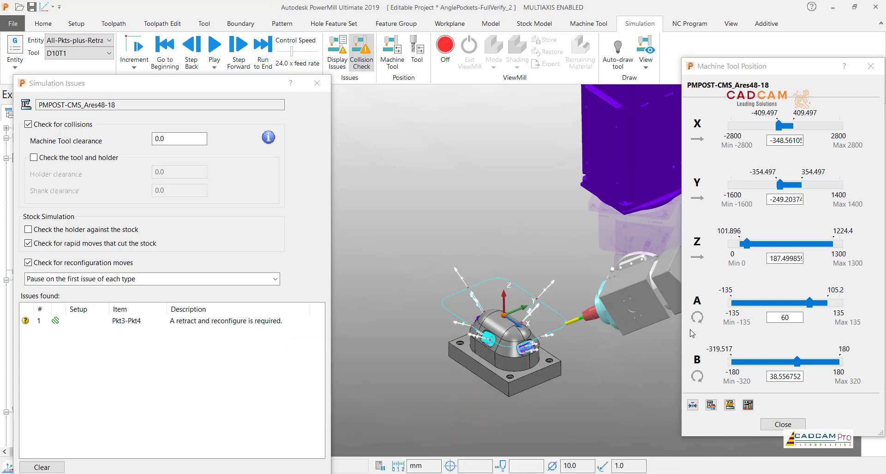
left_click(215, 46)
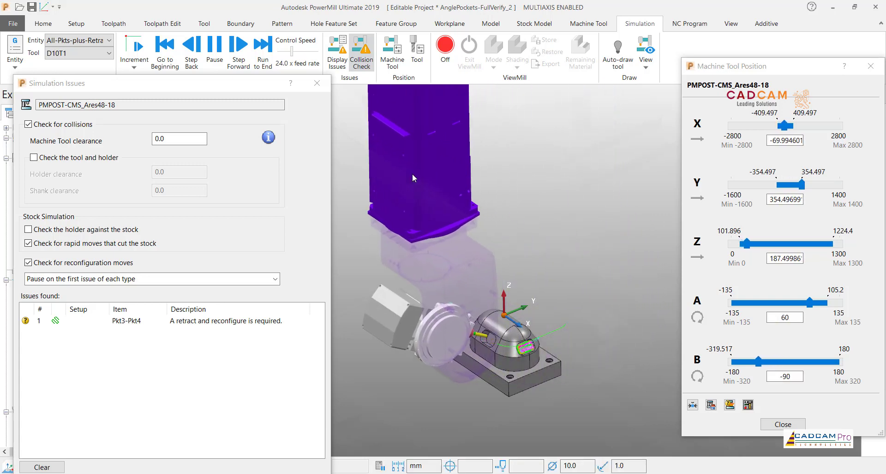
scroll(517, 352, "up", 5)
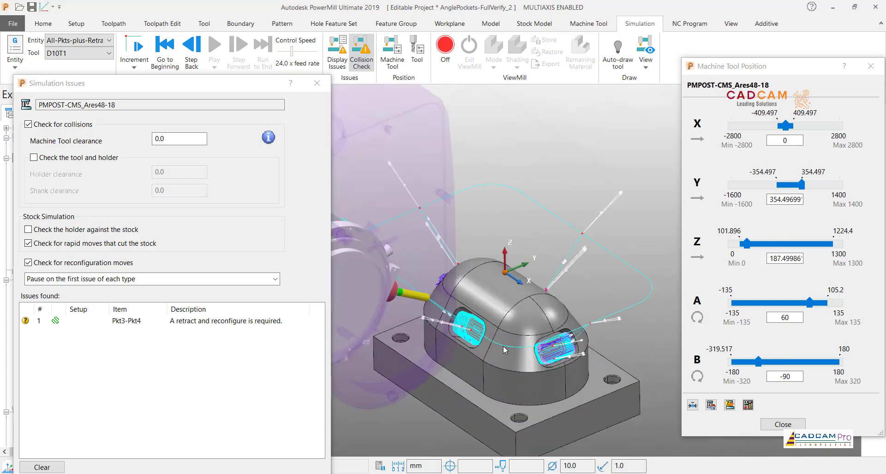
scroll(523, 308, "down", 3)
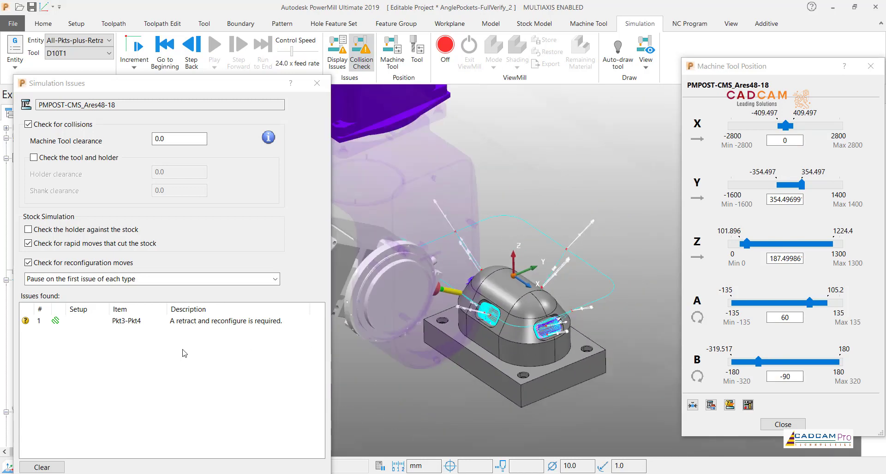
- Load the Pkt3-Pkt4 issue from the list of issues found and inspect the machine's position there
left_click(131, 323)
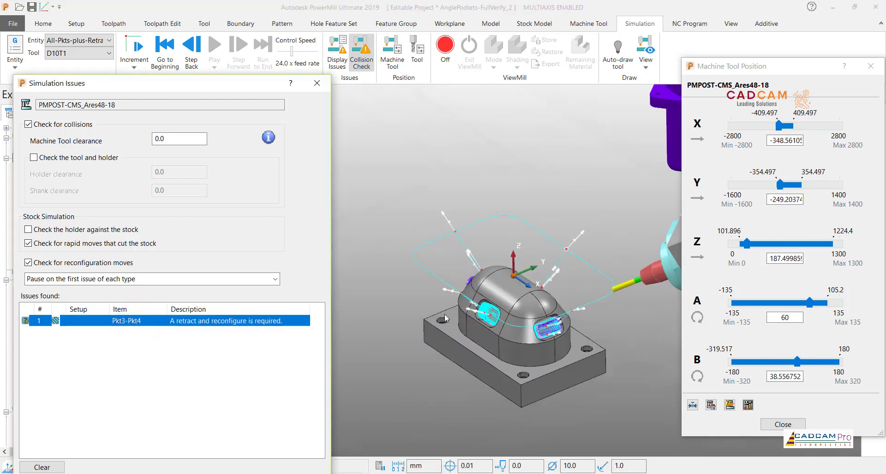
scroll(445, 318, "down", 2)
scroll(446, 318, "down", 1)
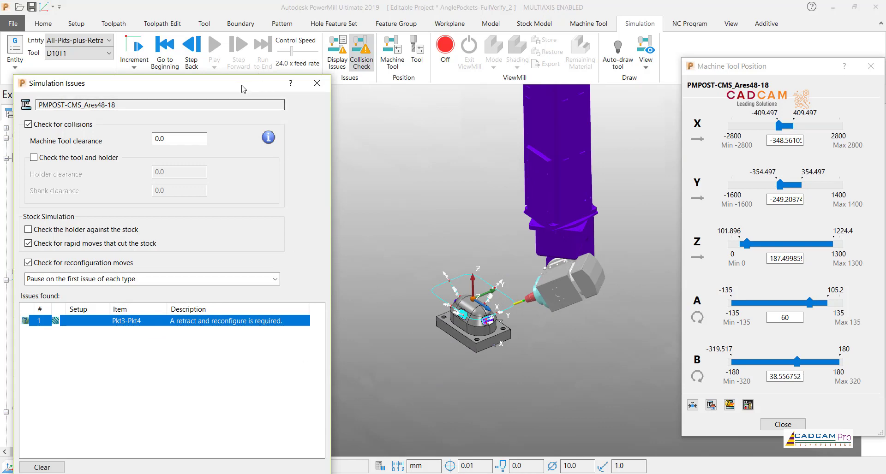
- Clear the list of issues found, then close the Simulation Issues and Machine Tool Position dialogs
left_click_drag(240, 84, 295, 34)
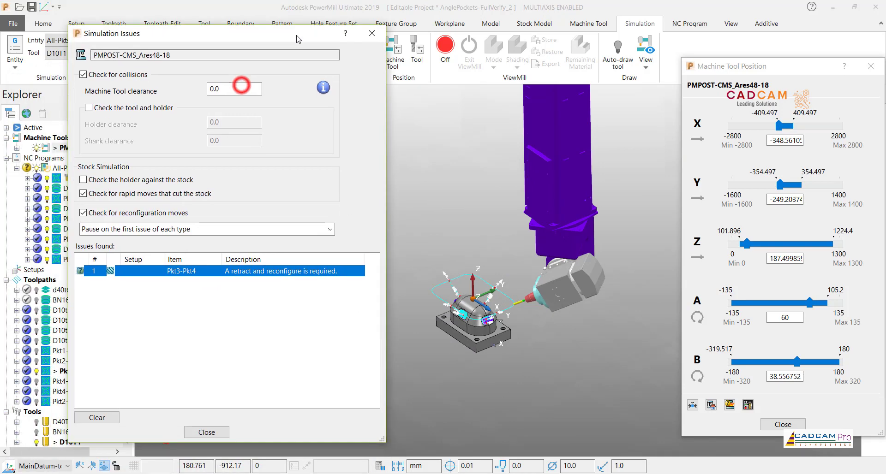
left_click(111, 417)
left_click(201, 432)
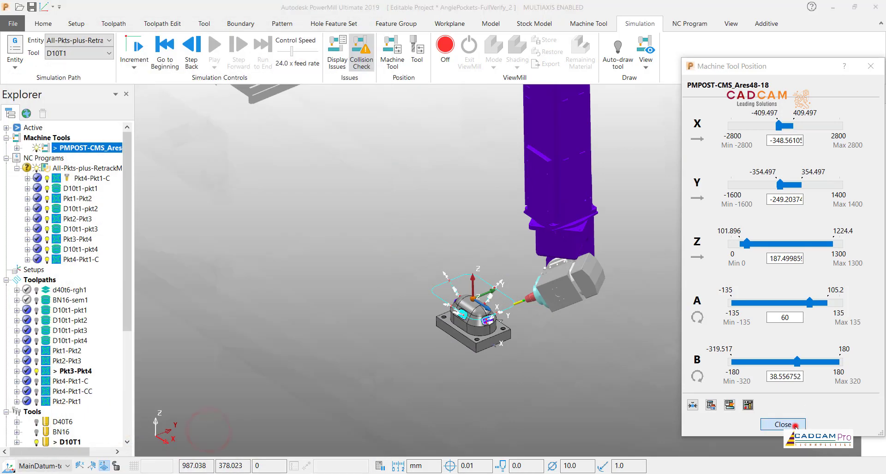
left_click(782, 425)
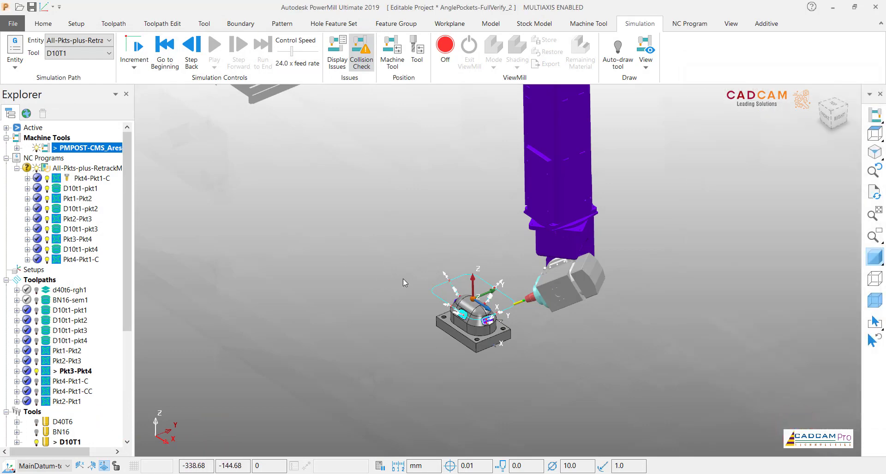
- Return the NC program simulation to its beginning
left_click(164, 46)
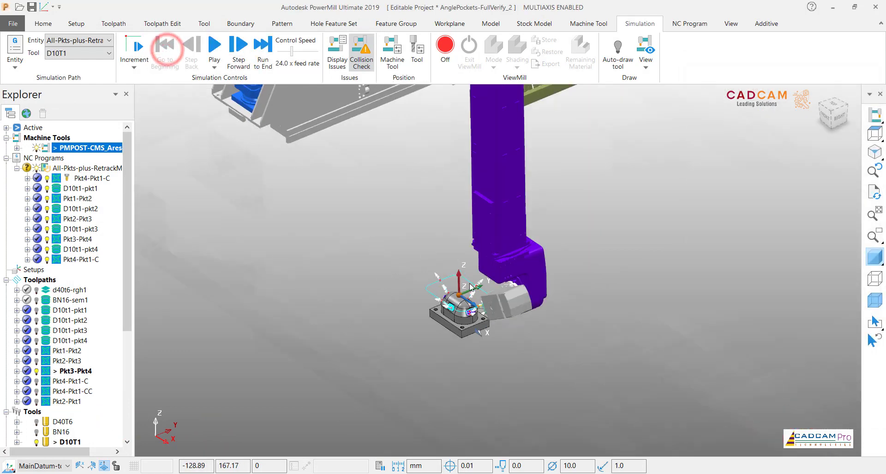
scroll(462, 296, "up", 3)
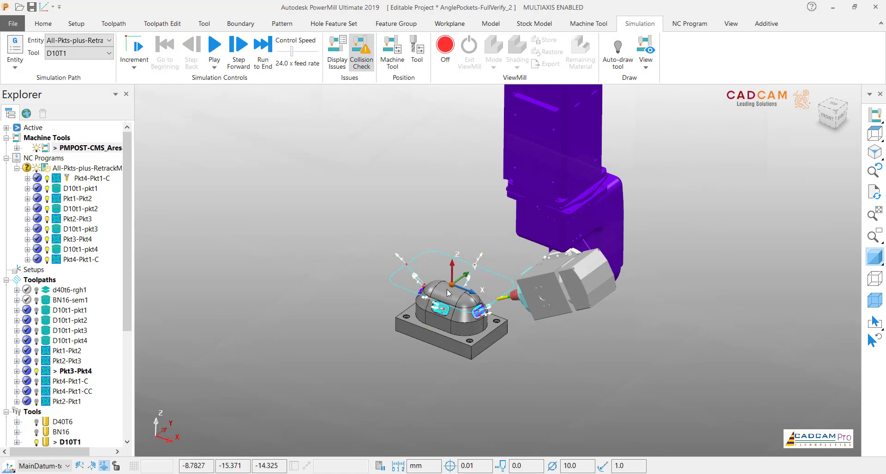
scroll(448, 293, "up", 2)
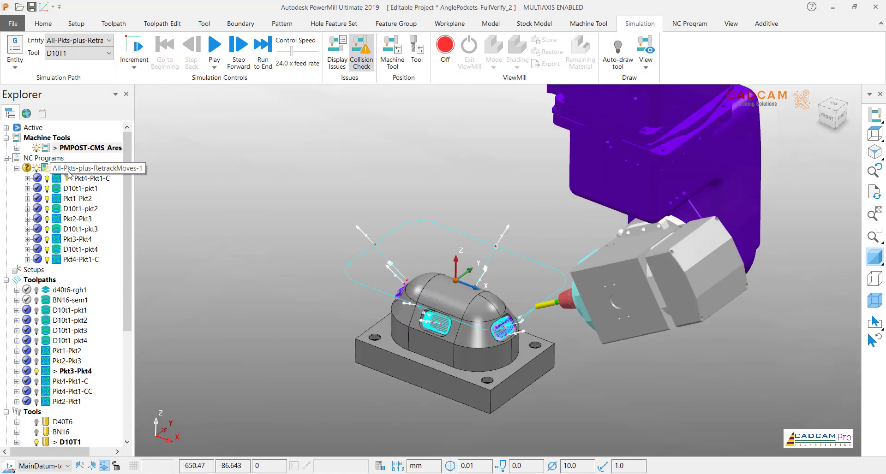
- Review the verification options of the All-Pkts-plus-RetrackMoves-1 NC program and close them without verifying
right_click(71, 173)
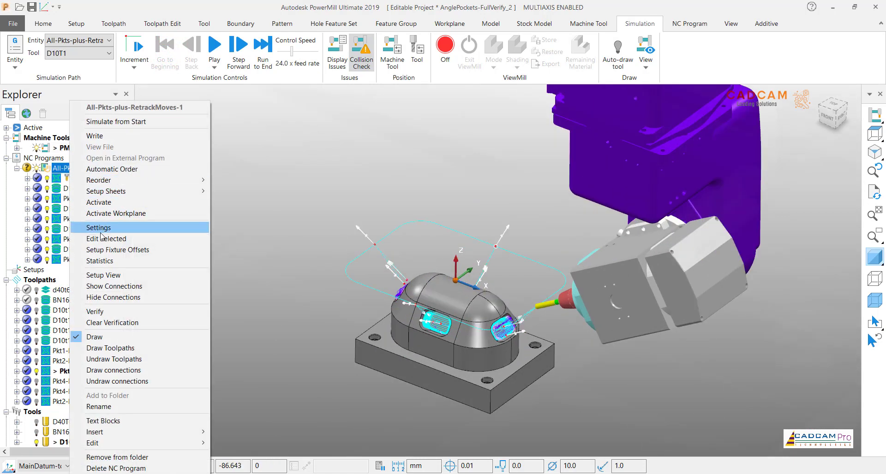
left_click(115, 312)
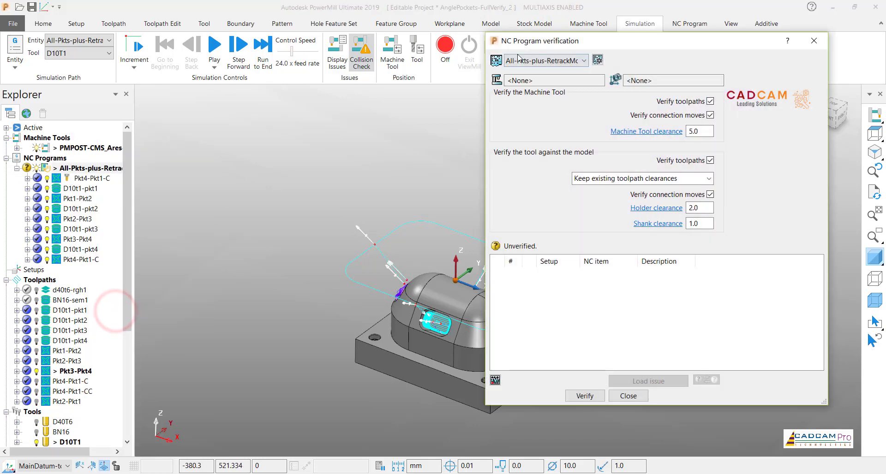
left_click(334, 43)
left_click_drag(562, 46, 205, 46)
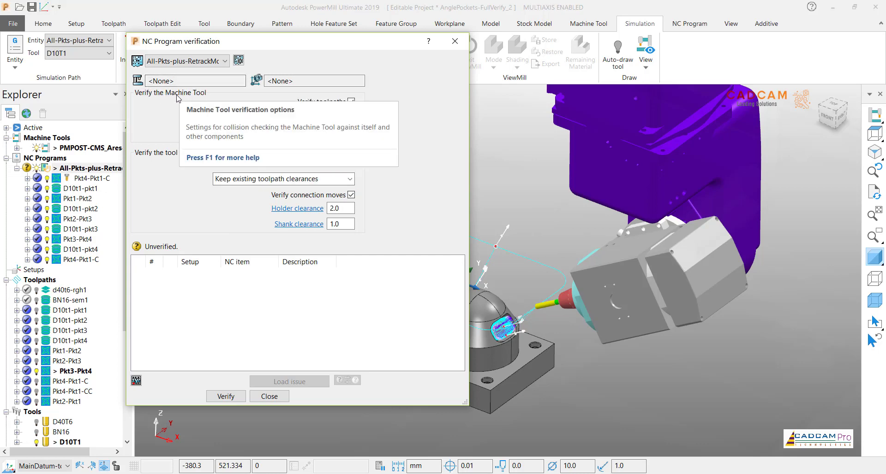
left_click(269, 397)
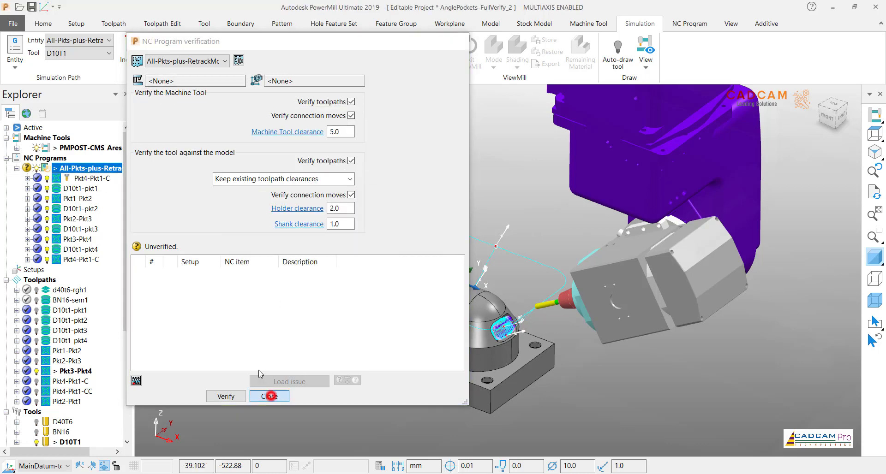
- Assign the PMPOST-CMS_Ares48-18 machine tool to the All-Pkts-plus-RetrackMoves-1 NC program in its settings, and accept the change
right_click(89, 171)
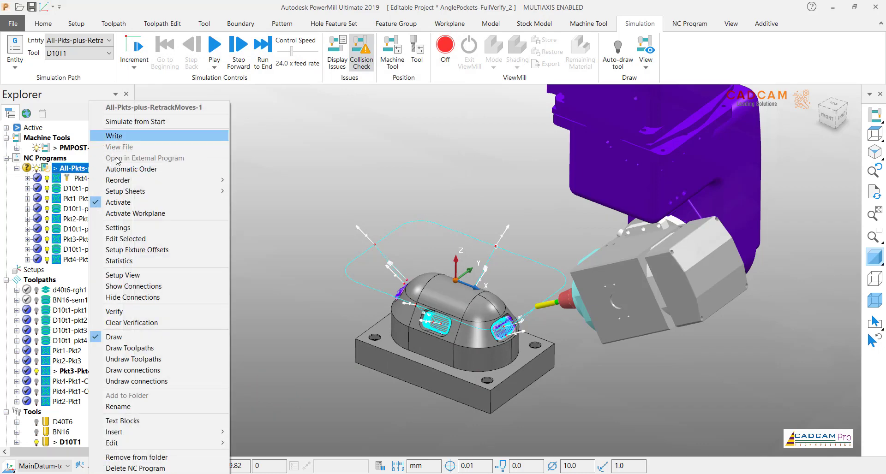
left_click(121, 227)
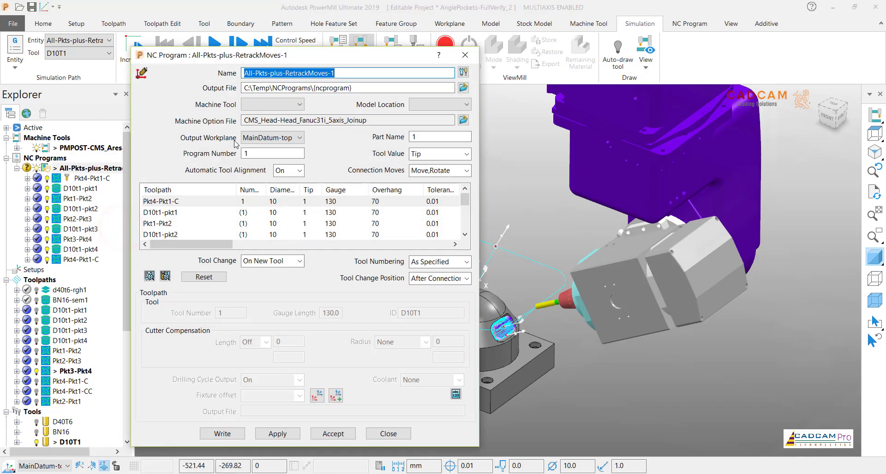
left_click(278, 105)
left_click(279, 116)
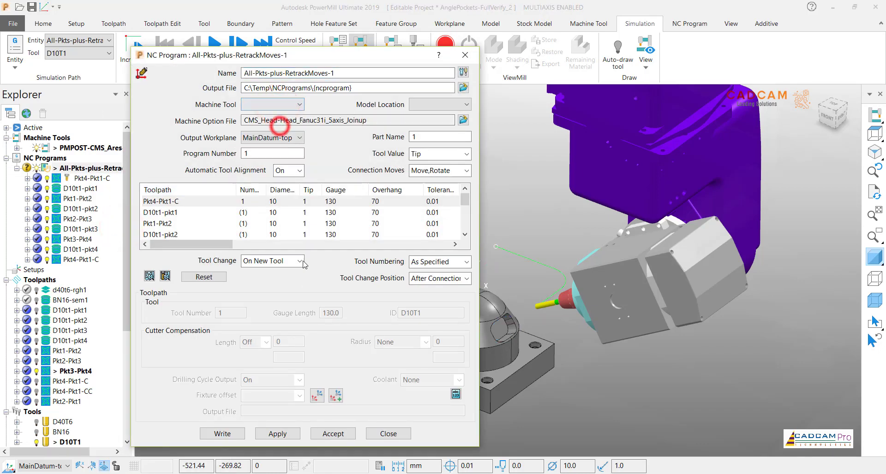
left_click(292, 434)
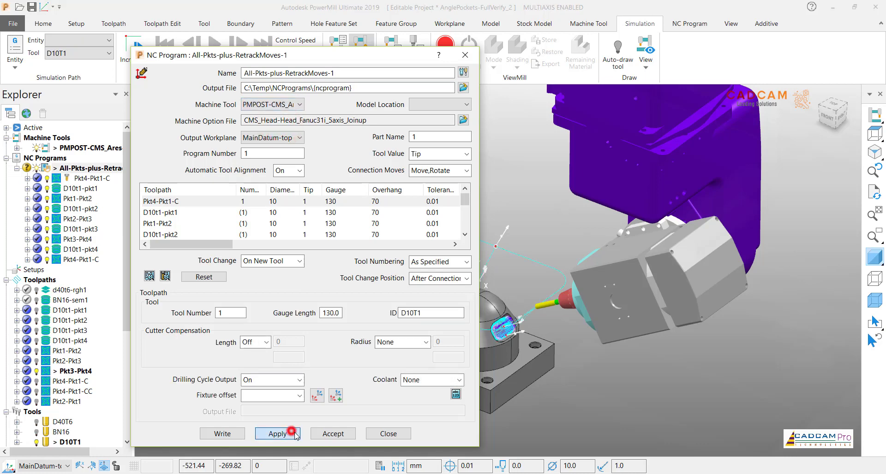
left_click(330, 434)
- Verify the All-Pkts-plus-RetrackMoves-1 NC program with its existing clearances and select the Pkt3-Pkt4 issue in the results
right_click(87, 168)
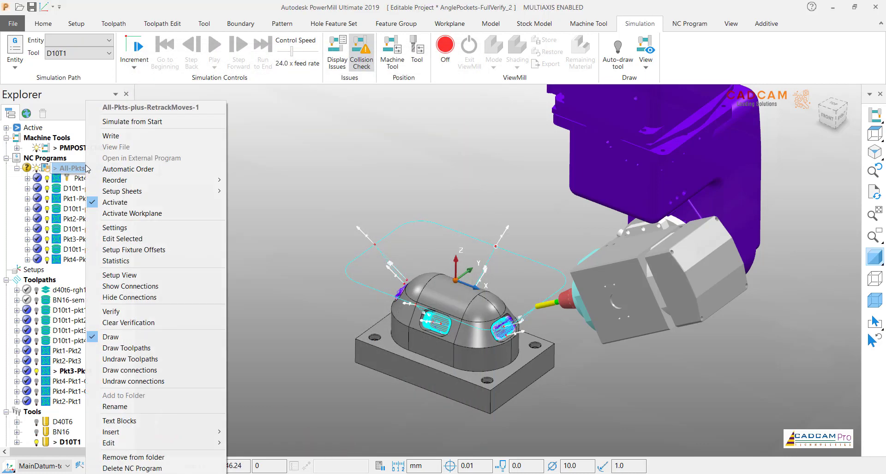
left_click(126, 311)
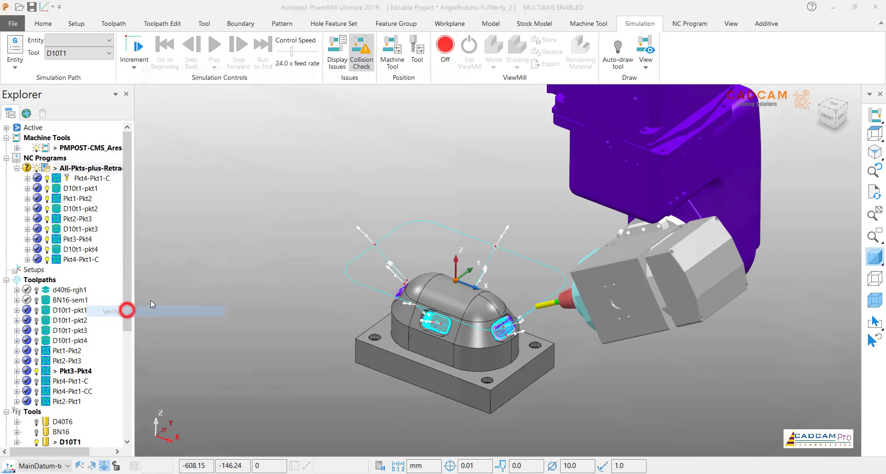
left_click_drag(267, 42, 289, 56)
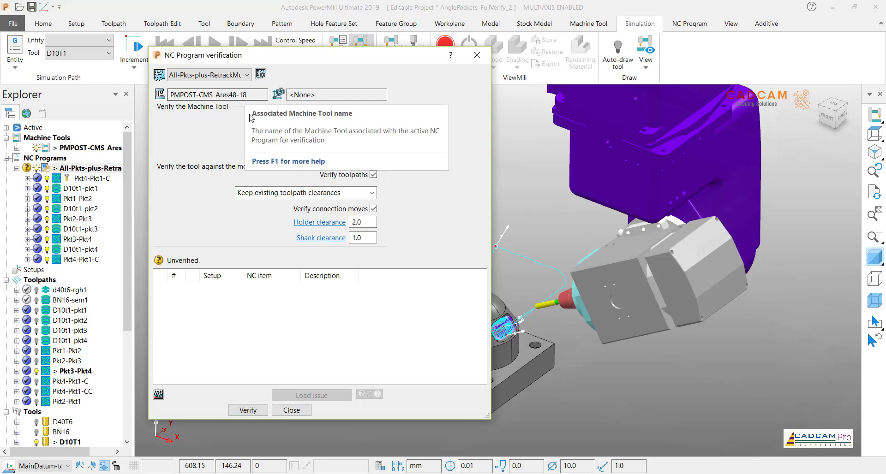
left_click(263, 410)
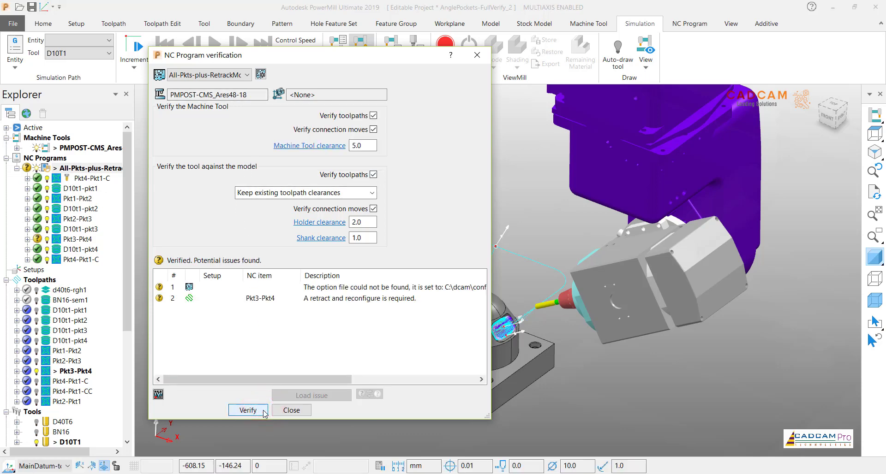
left_click(261, 300)
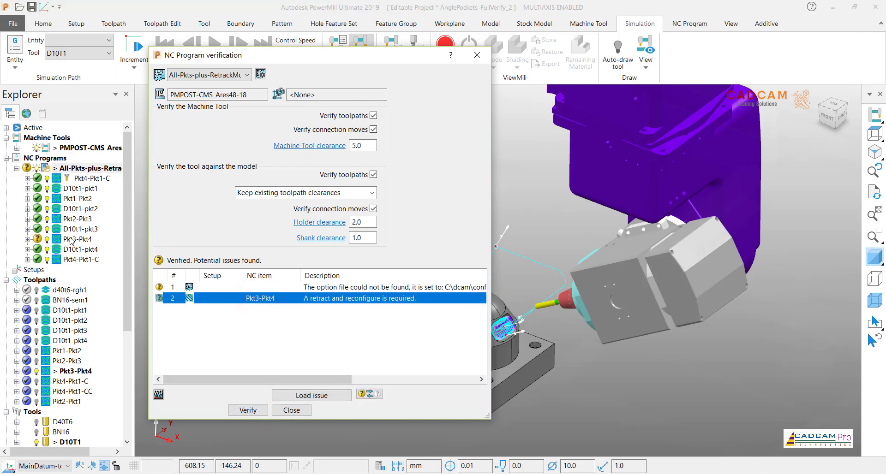
mouse_move(69, 245)
left_click_drag(250, 61, 223, 26)
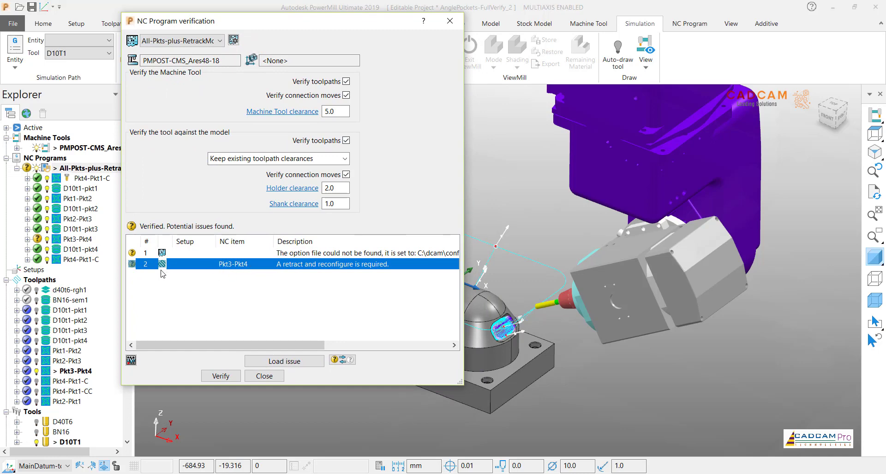
- Hide the NC program and the Pkt3-Pkt4 toolpath in the graphics view, and close the NC Program verification dialog
left_click(34, 169)
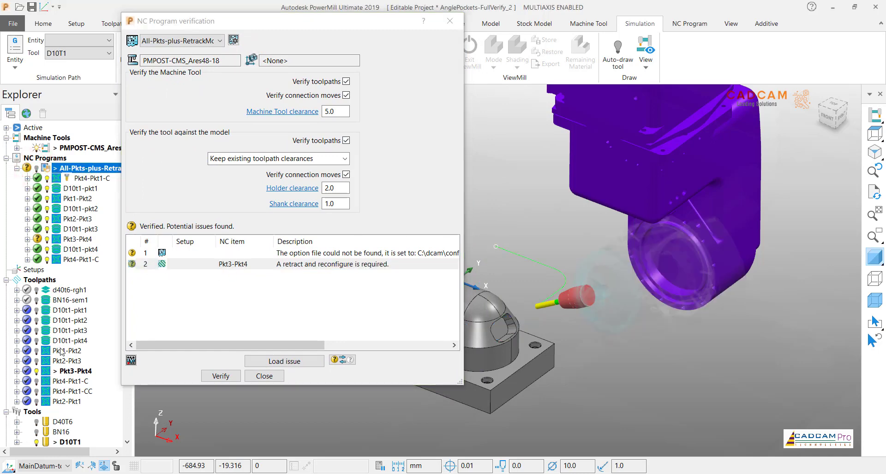
left_click(37, 371)
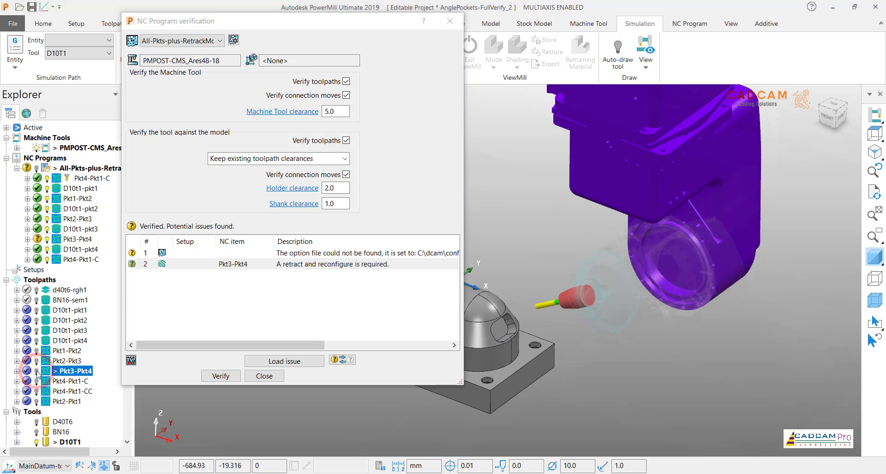
left_click(37, 372)
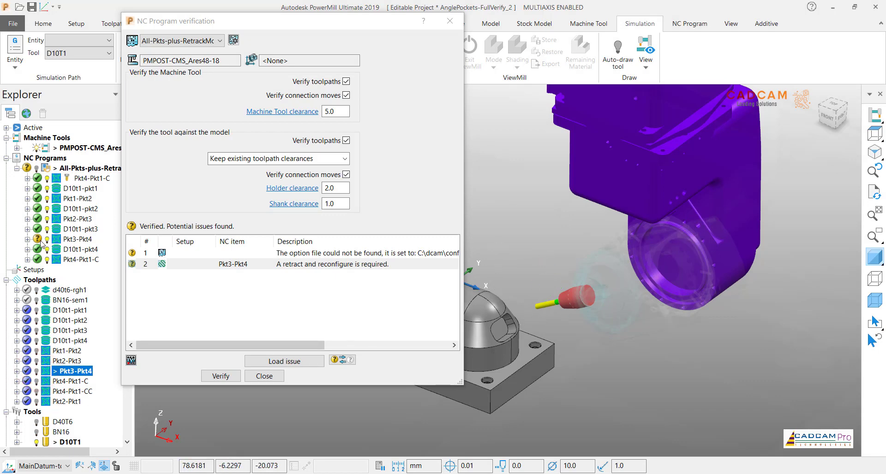
mouse_move(52, 242)
mouse_move(17, 241)
left_mouse_down()
mouse_move(105, 239)
mouse_move(56, 232)
left_mouse_up()
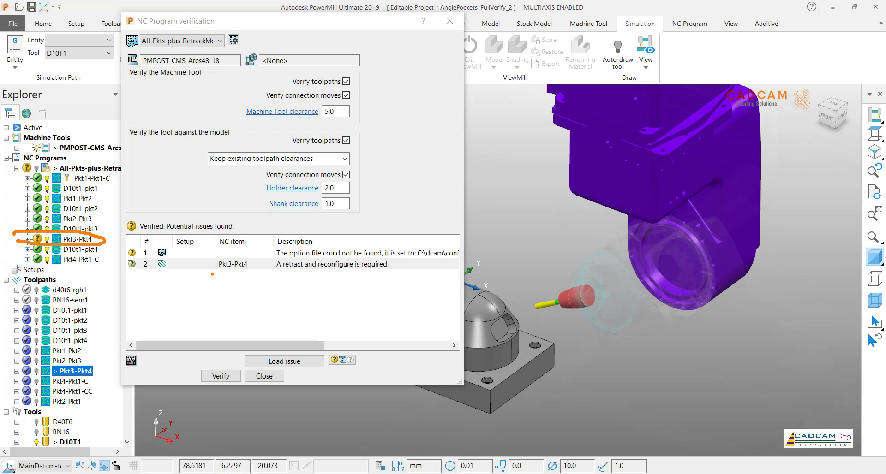
mouse_move(213, 274)
left_mouse_down()
mouse_move(226, 247)
mouse_move(218, 288)
mouse_move(245, 279)
left_mouse_up()
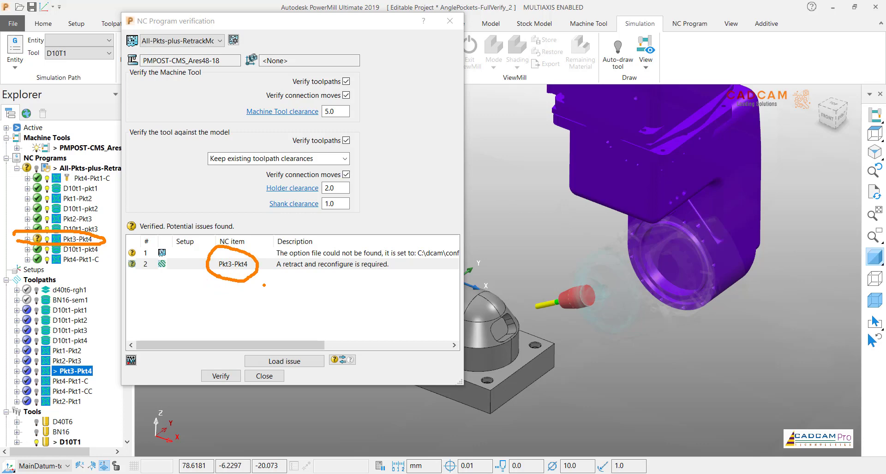
left_click(254, 376)
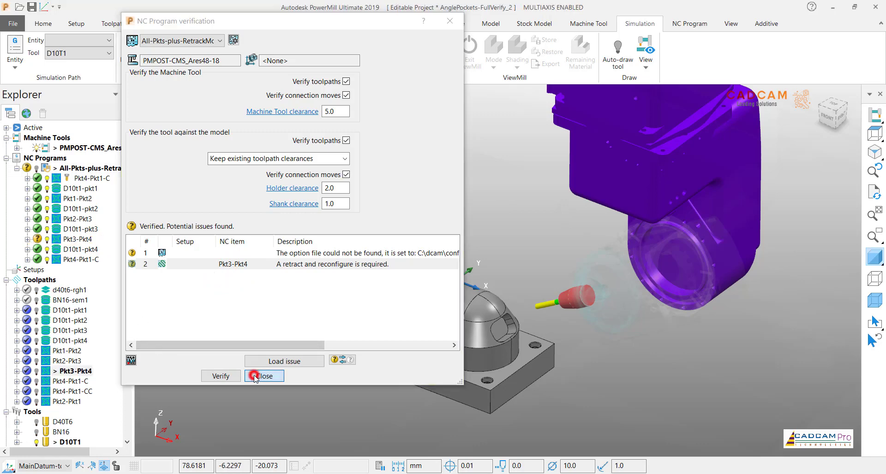
left_click(431, 236)
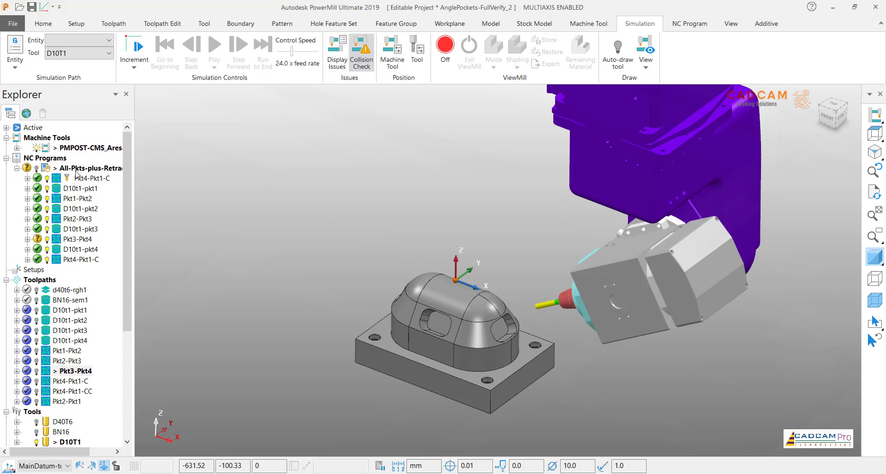
- Clear the verification of the All-Pkts-plus-RetrackMoves-1 NC program and remove all of its toolpaths from it
right_click(75, 169)
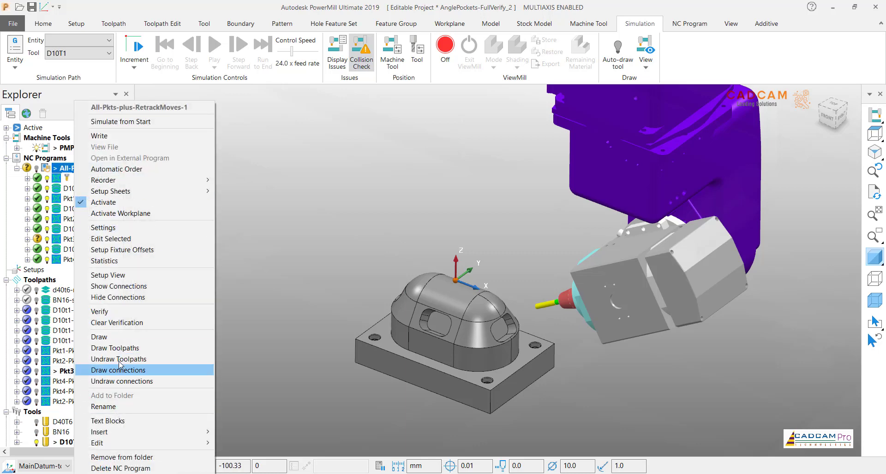
left_click(118, 323)
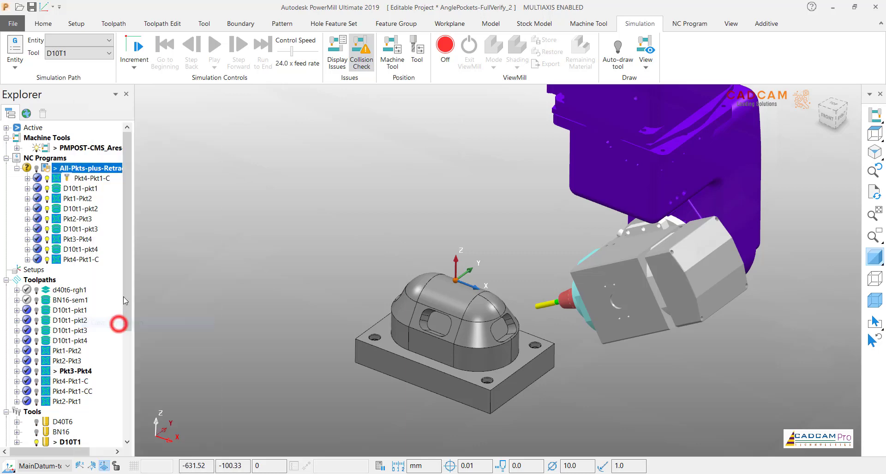
left_click(90, 179)
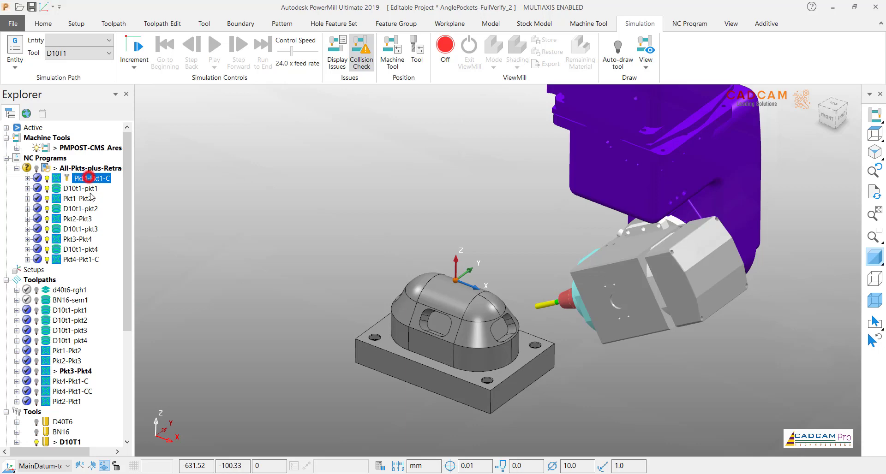
left_click(88, 260, "shift")
right_click(88, 261)
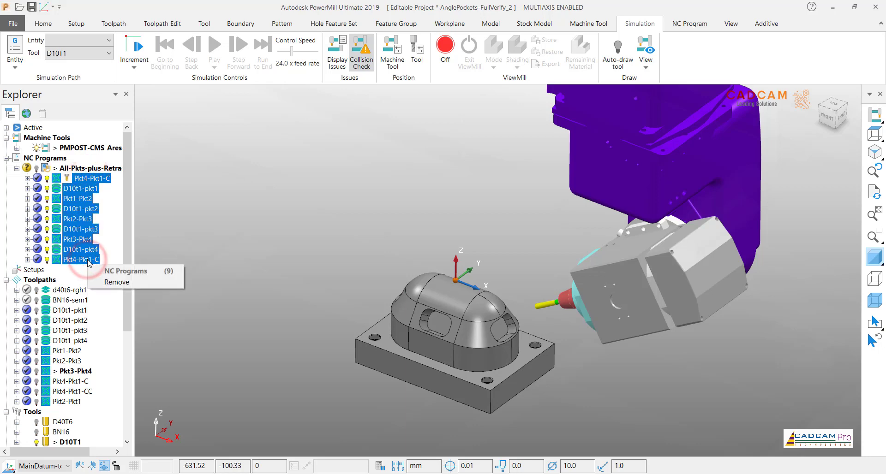
left_click(101, 282)
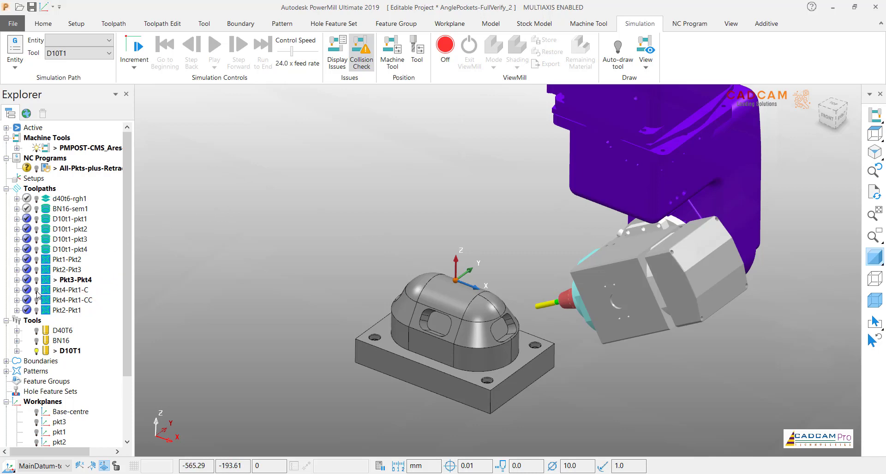
- Deactivate the Pkt3-Pkt4 toolpath
left_click(73, 281)
right_click(74, 281)
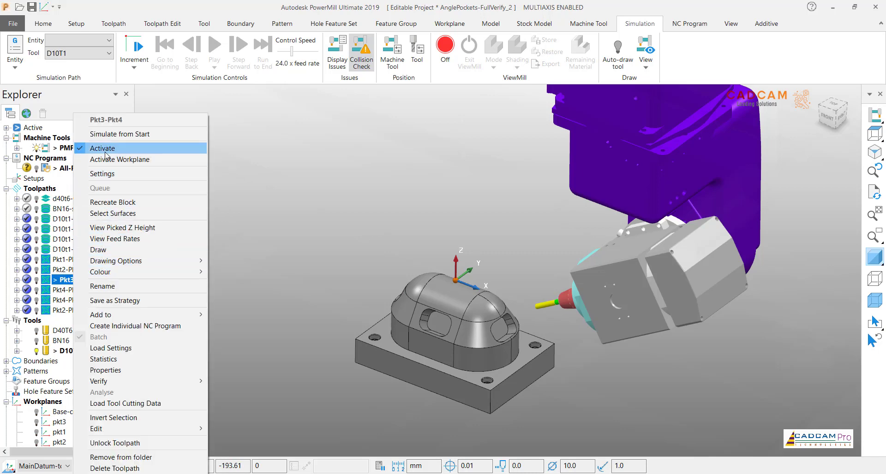
left_click(105, 159)
right_click(70, 280)
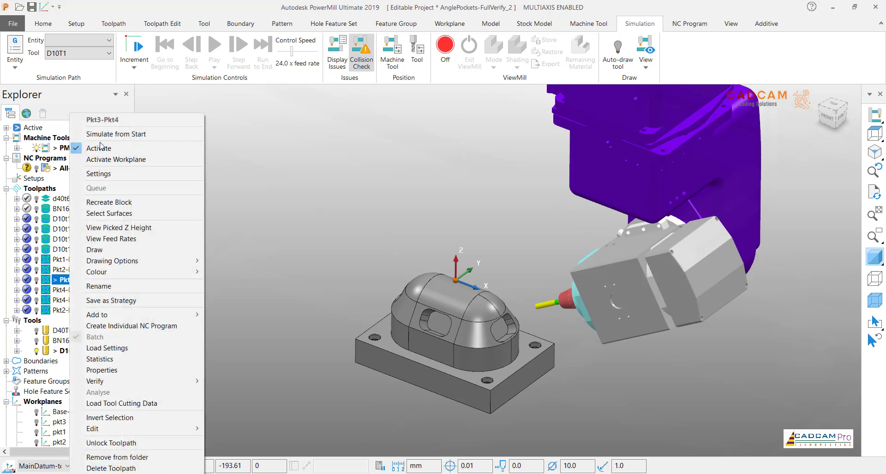
left_click(100, 145)
left_click(199, 282)
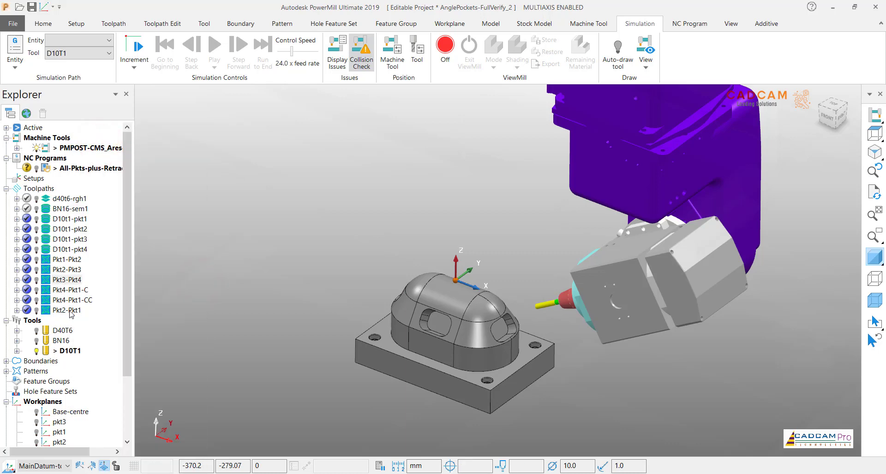
- Add the Pkt2-Pkt1 toolpath to the emptied NC program as its first item, then expand and draw the program
left_click(67, 315)
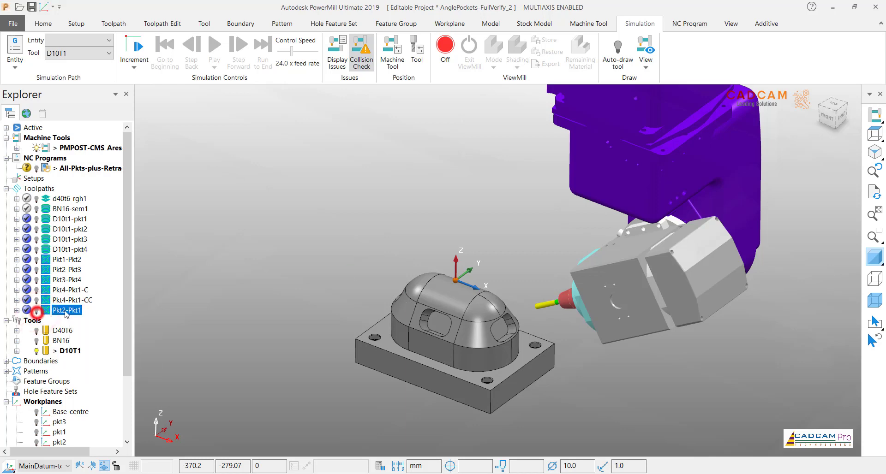
left_click_drag(55, 312, 68, 173)
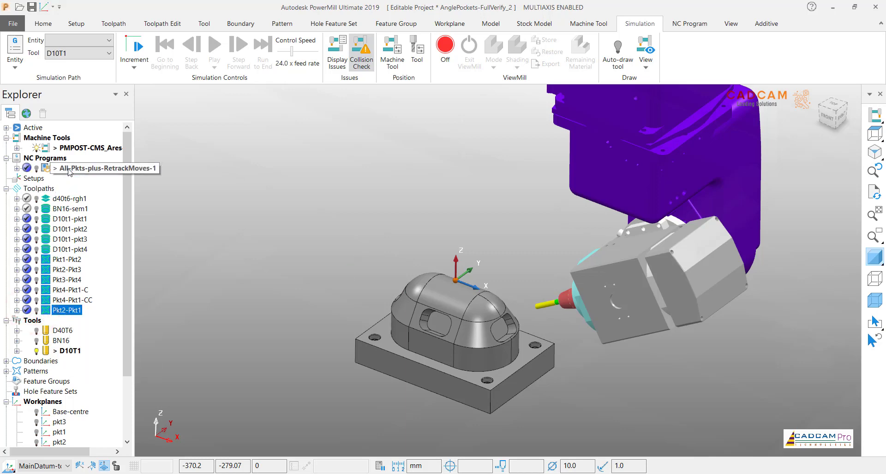
left_click(16, 168)
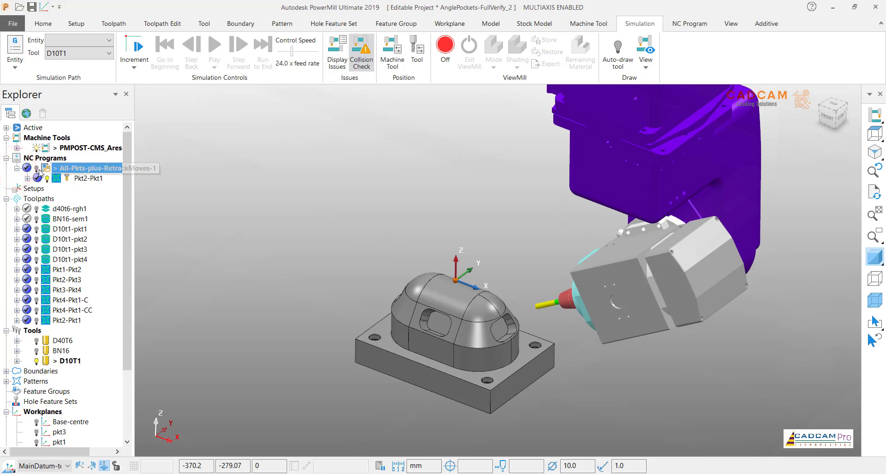
left_click(37, 169)
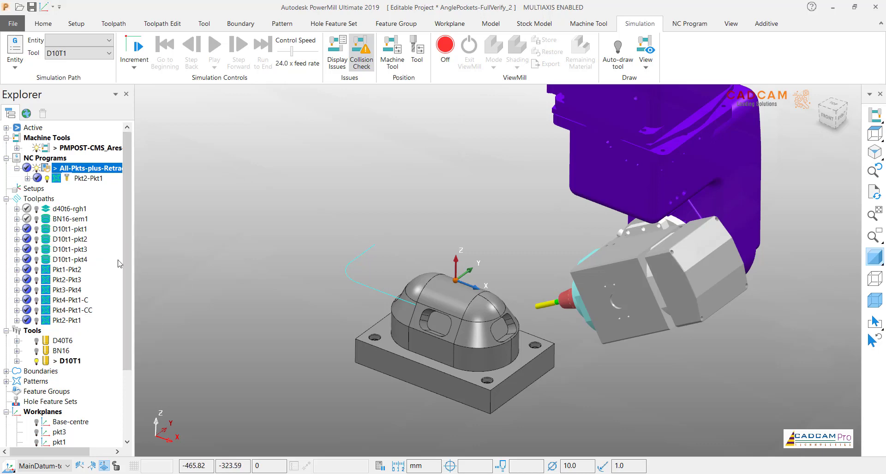
- Append the D10t1-pkt1 and Pkt1-Pkt2 toolpaths to the NC program, in that order
left_click_drag(40, 229, 64, 186)
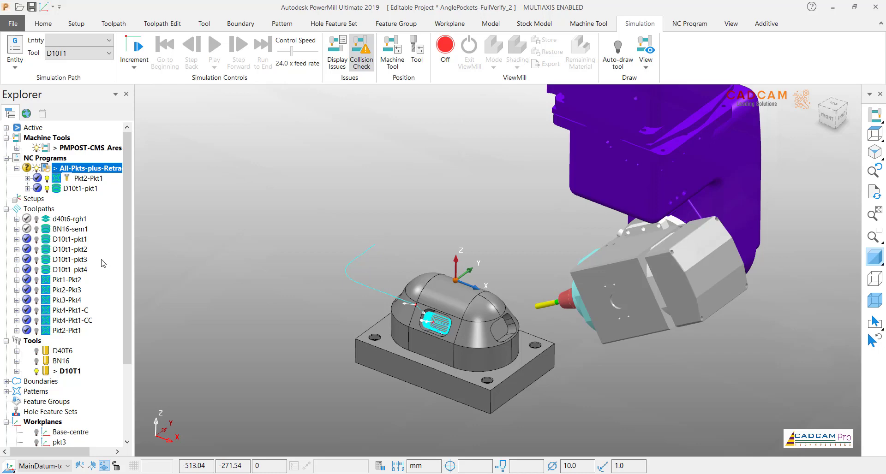
mouse_move(28, 283)
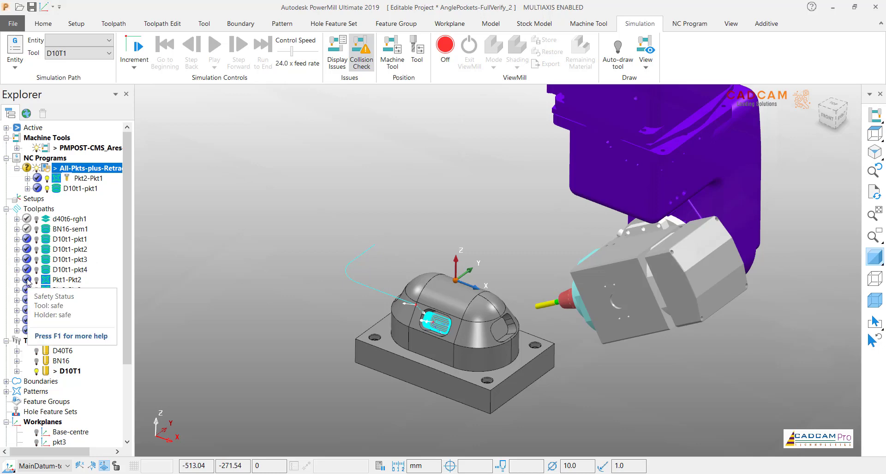
left_click_drag(28, 282, 66, 197)
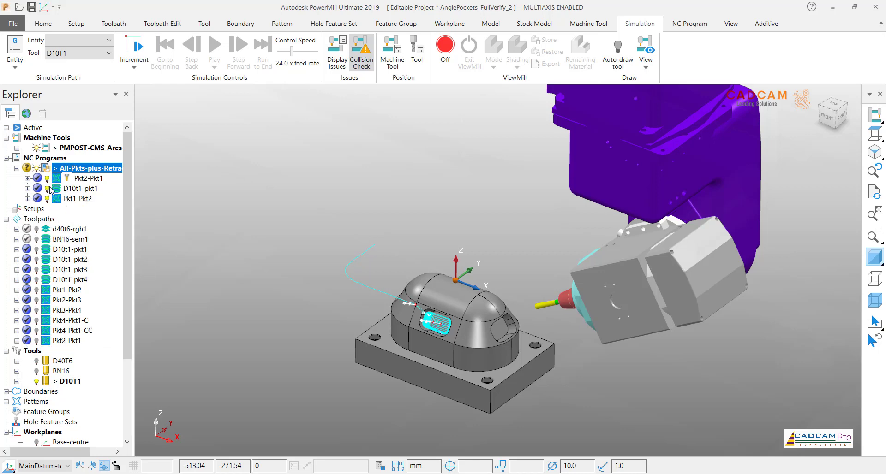
- Hide the NC program and draw the Pkt1-Pkt2 and Pkt2-Pkt1 toolpaths one at a time to compare their paths
left_click(36, 168)
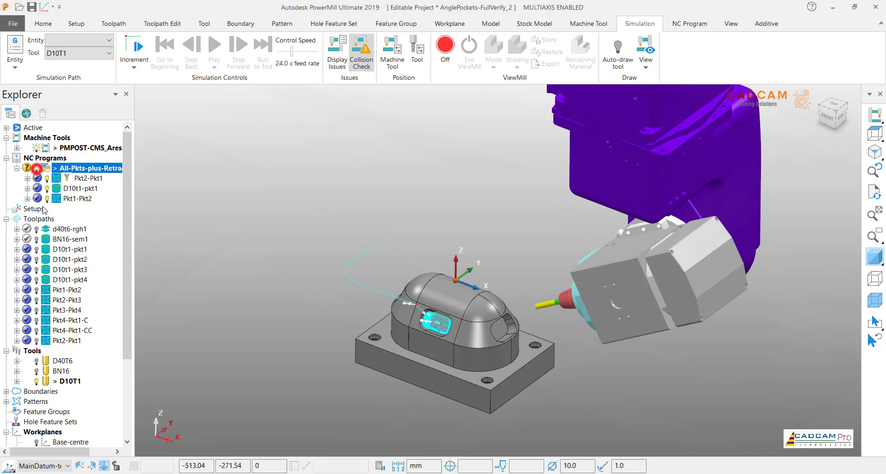
left_click(36, 291)
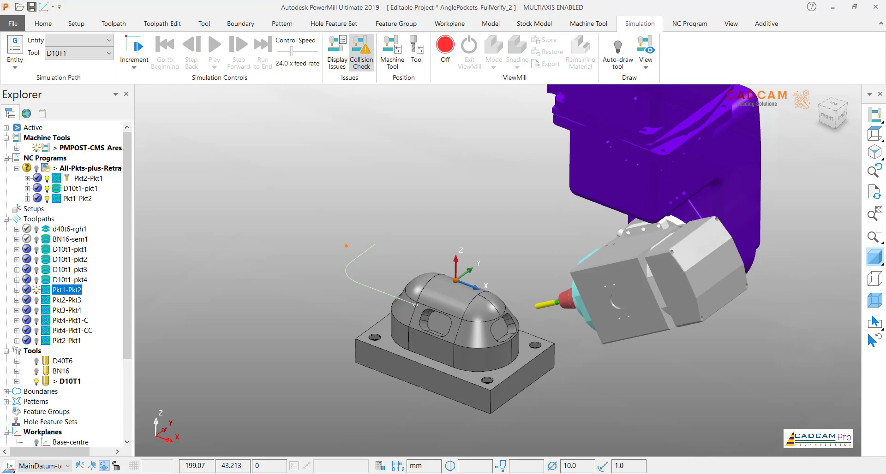
mouse_move(353, 236)
left_mouse_down()
mouse_move(324, 277)
mouse_move(395, 310)
left_mouse_up()
left_click(36, 341)
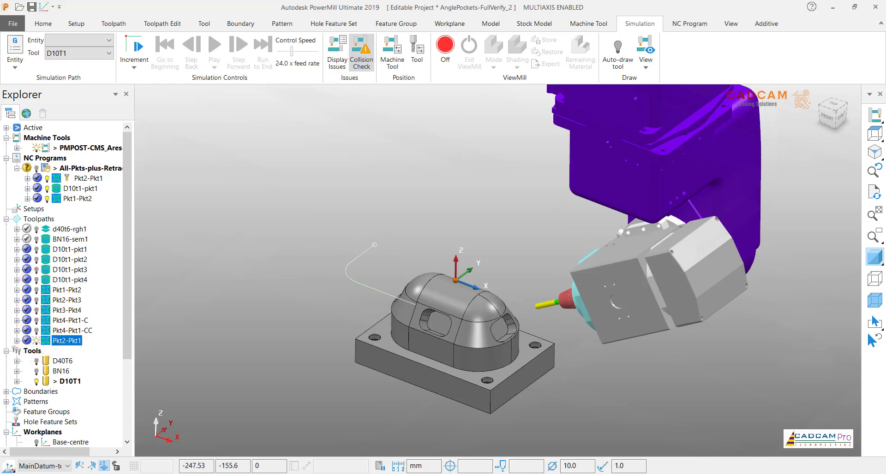
- Hide the Pkt2-Pkt1 toolpath and append the D10t1-pkt2 and Pkt2-Pkt3 toolpaths to the NC program, in that order
mouse_move(340, 241)
left_mouse_down()
mouse_move(323, 288)
mouse_move(396, 321)
mouse_move(376, 338)
left_mouse_up()
key("Escape")
left_click(37, 342)
left_click_drag(29, 261, 69, 202)
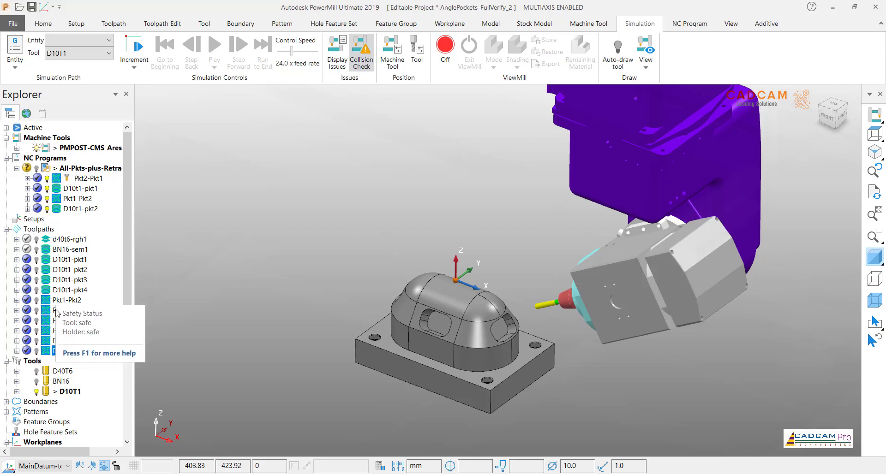
left_click_drag(29, 309, 81, 217)
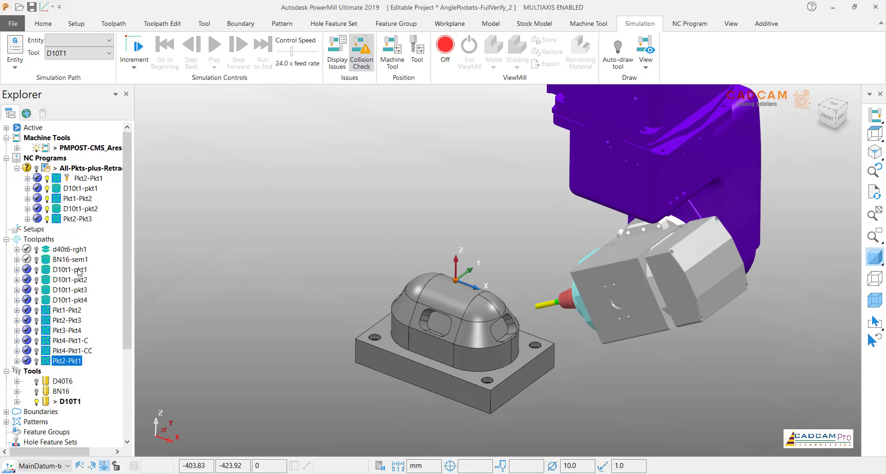
- Draw the NC program and append the D10t1-pkt3, Pkt3-Pkt4 and D10t1-pkt4 toolpaths to it, in that order
left_click(37, 168)
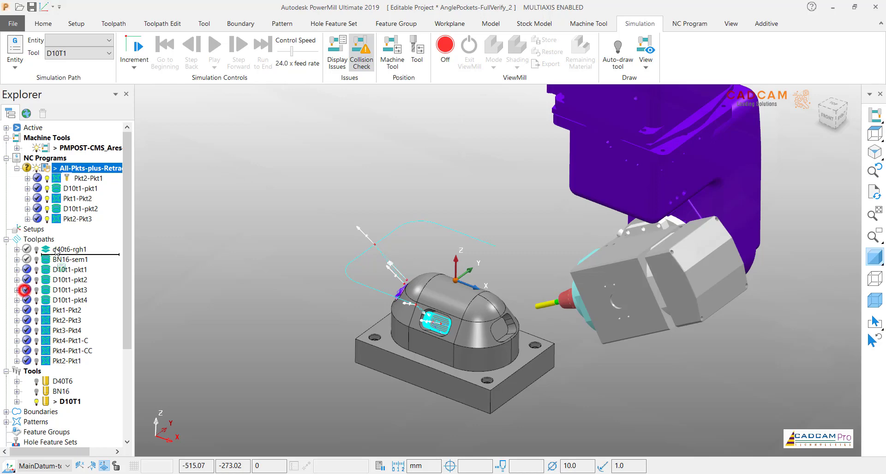
left_click_drag(25, 293, 62, 226)
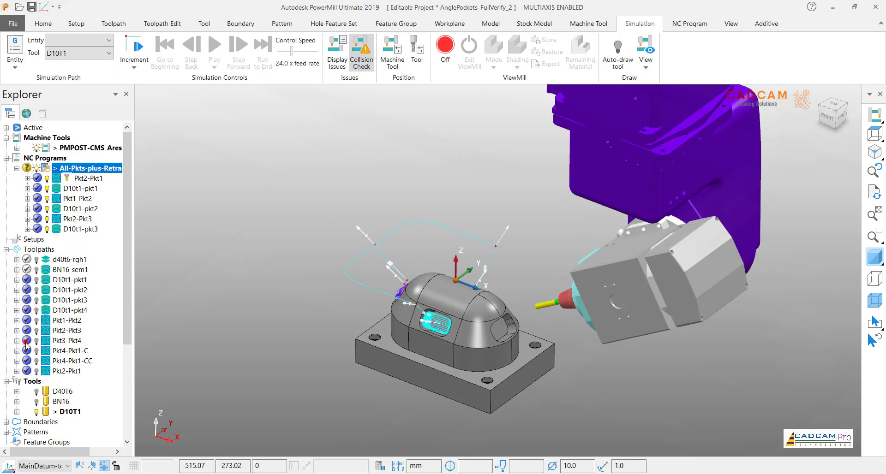
left_click_drag(26, 346, 69, 236)
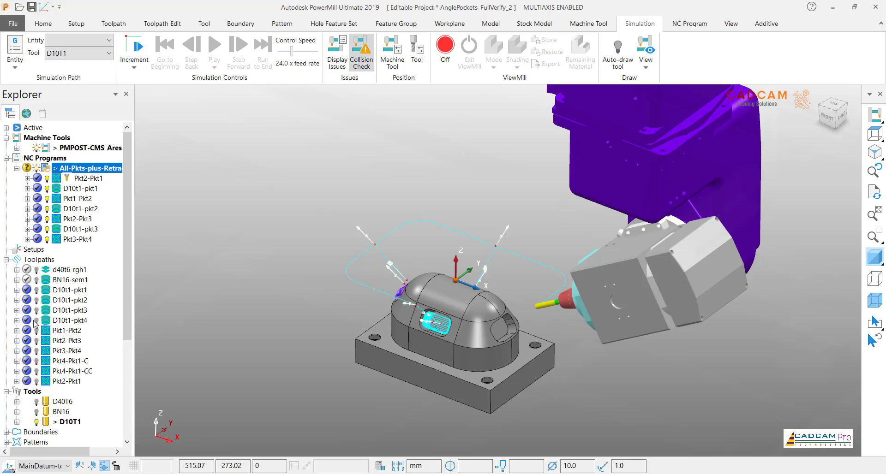
left_click_drag(29, 323, 68, 249)
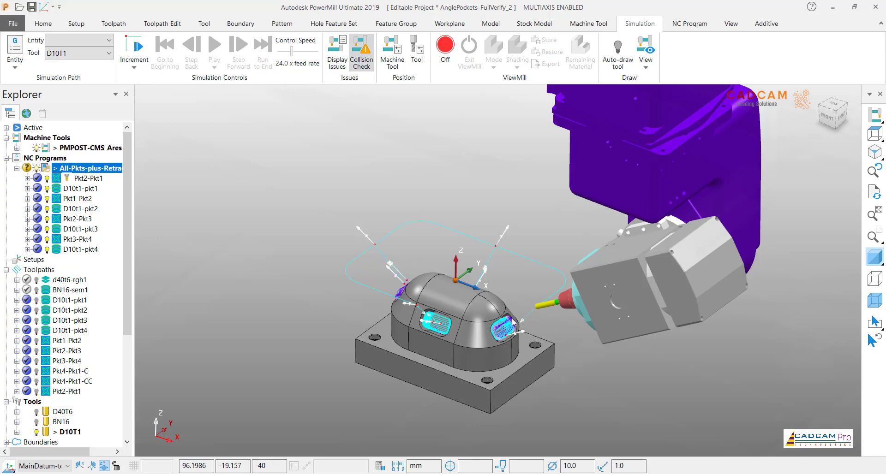
- Hide the NC program and draw the Pkt4-Pkt1-CC toolpath to examine its route around the part back to pocket 1
left_click(36, 169)
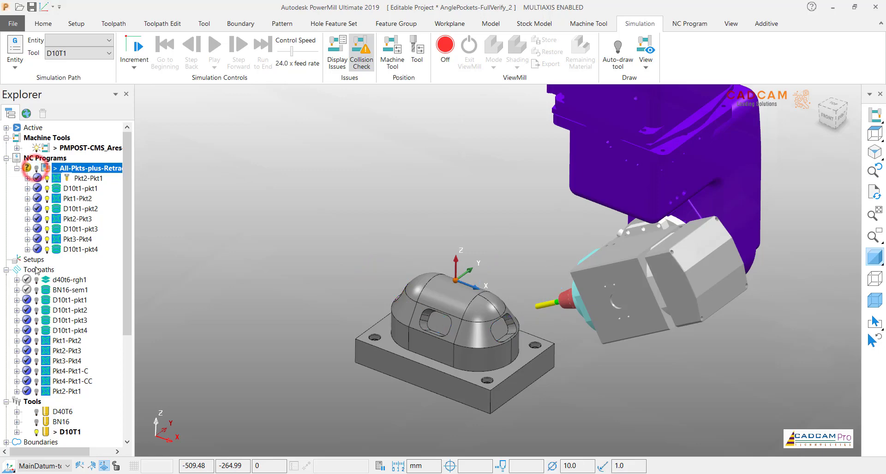
left_click(37, 381)
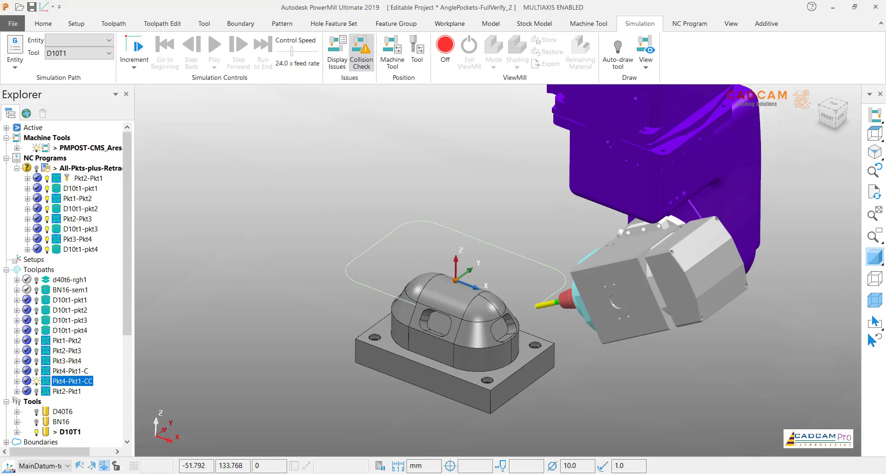
mouse_move(552, 234)
left_mouse_down()
mouse_move(454, 202)
mouse_move(379, 201)
left_mouse_up()
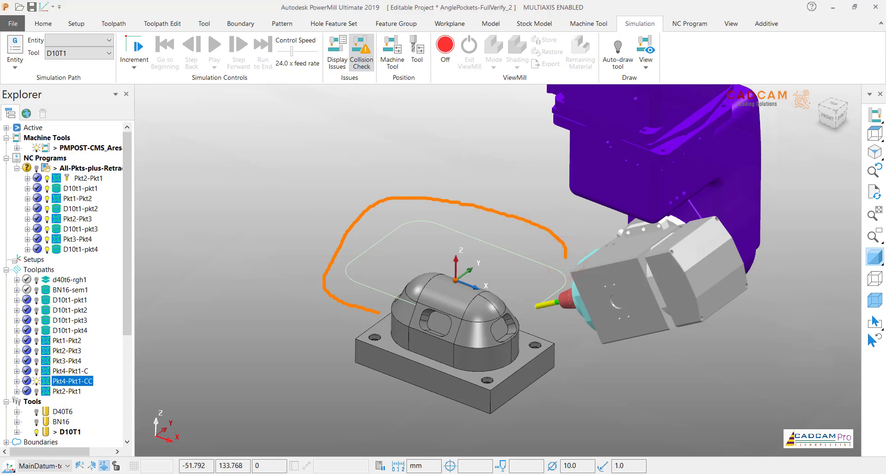
mouse_move(389, 312)
left_mouse_down()
mouse_move(395, 303)
mouse_move(374, 329)
left_mouse_up()
mouse_move(375, 269)
left_mouse_down()
mouse_move(382, 280)
mouse_move(396, 253)
left_mouse_up()
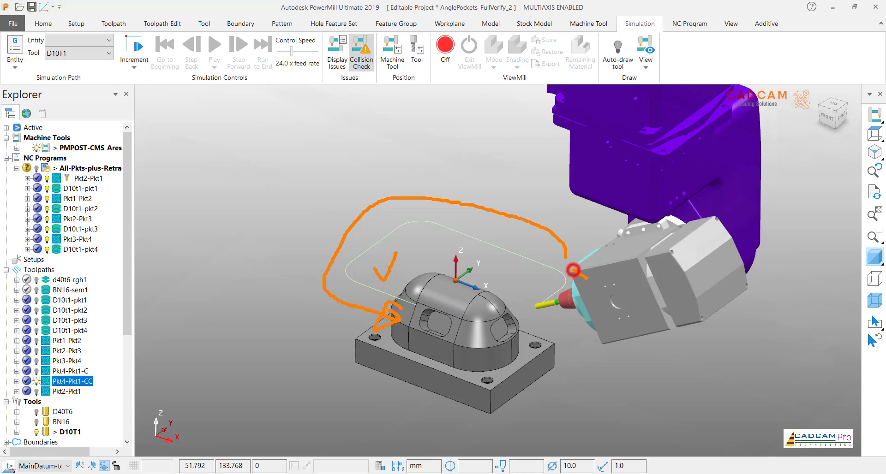
mouse_move(585, 278)
left_mouse_down()
mouse_move(588, 307)
mouse_move(542, 344)
left_mouse_up()
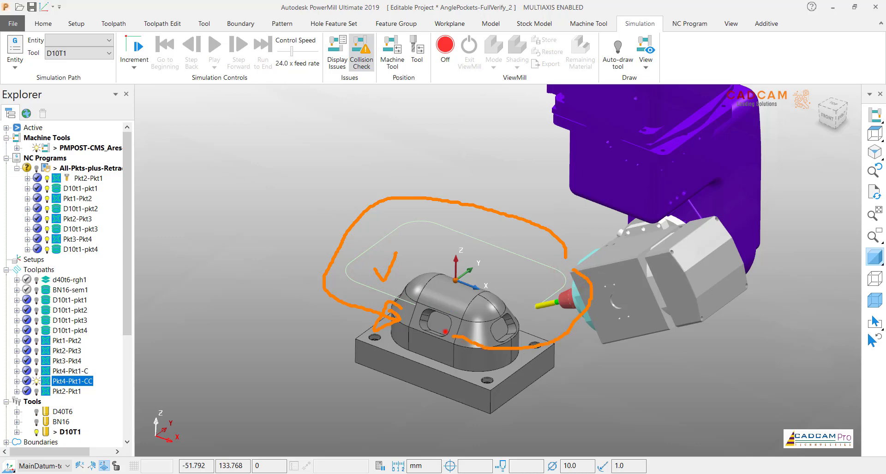
mouse_move(445, 331)
left_mouse_down()
mouse_move(439, 340)
mouse_move(458, 352)
mouse_move(546, 344)
mouse_move(511, 338)
mouse_move(556, 390)
left_mouse_up()
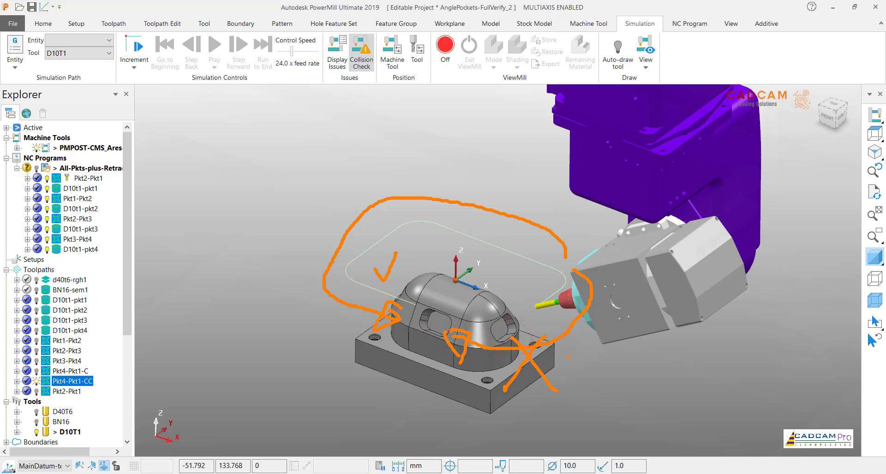
key("Escape")
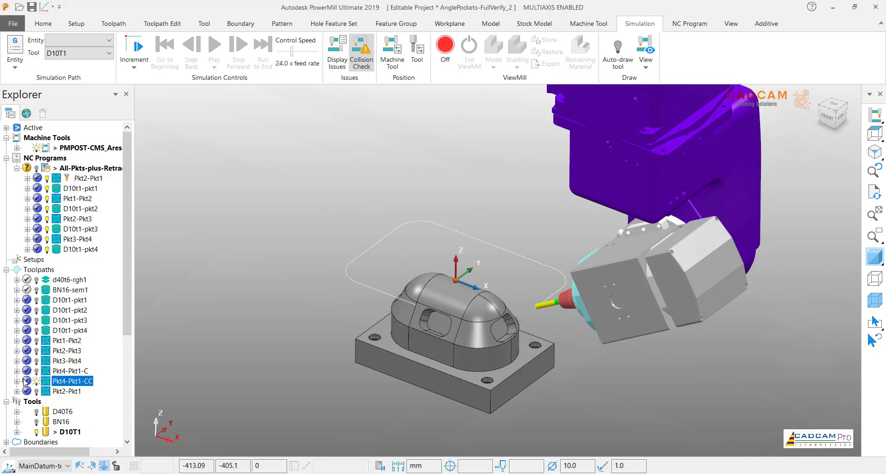
- Append the Pkt4-Pkt1-CC toolpath as the last item of the NC program and draw the complete program
left_click_drag(25, 381, 72, 254)
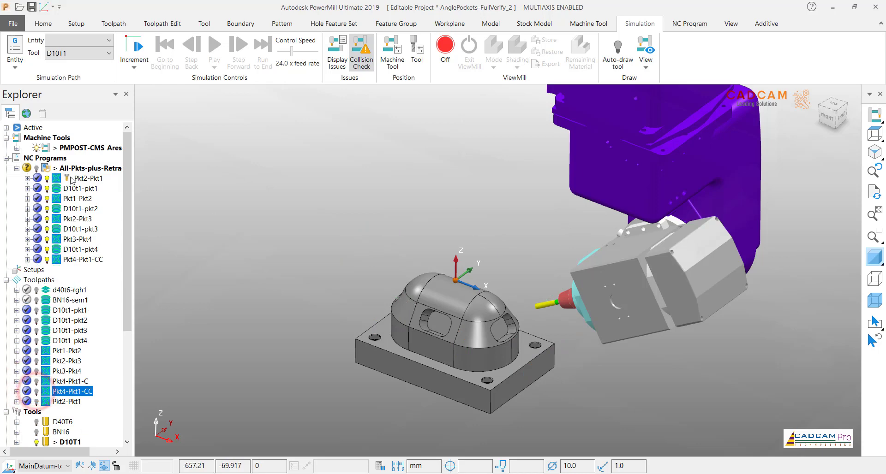
left_click(36, 167)
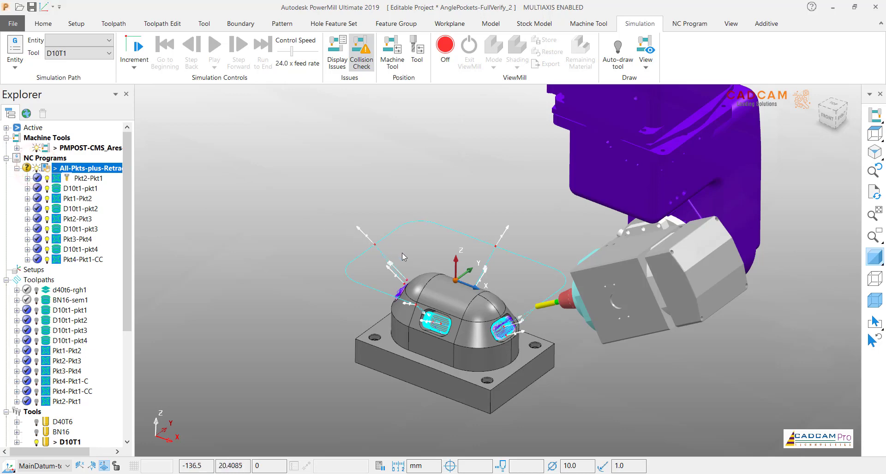
mouse_move(403, 252)
middle_mouse_down()
mouse_move(419, 250)
mouse_move(450, 302)
mouse_move(413, 260)
middle_mouse_up()
scroll(414, 261, "up", 2)
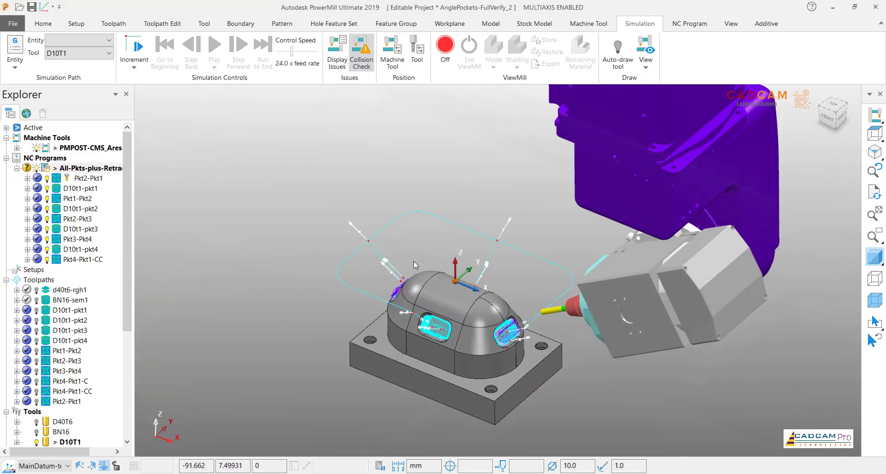
middle_click_drag(499, 265, 541, 282)
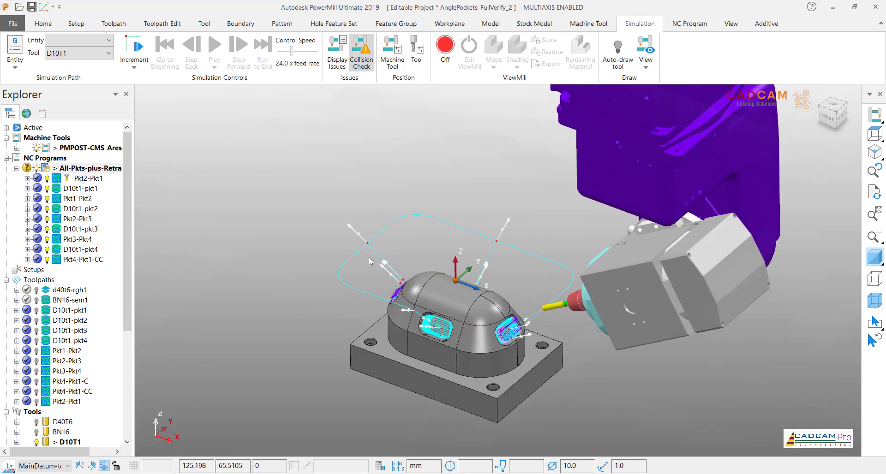
- Verify the All-Pkts-plus-RetrackMoves-1 NC program, including toolpaths and connection moves, and close the verification dialog
right_click(68, 171)
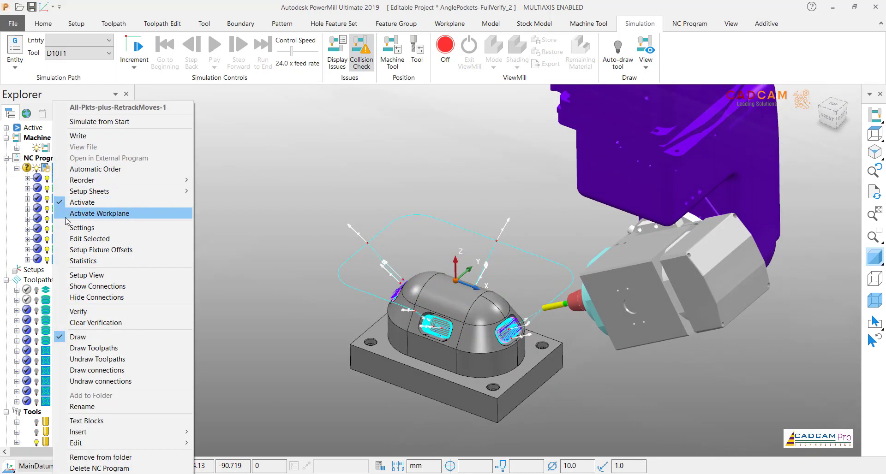
left_click(78, 312)
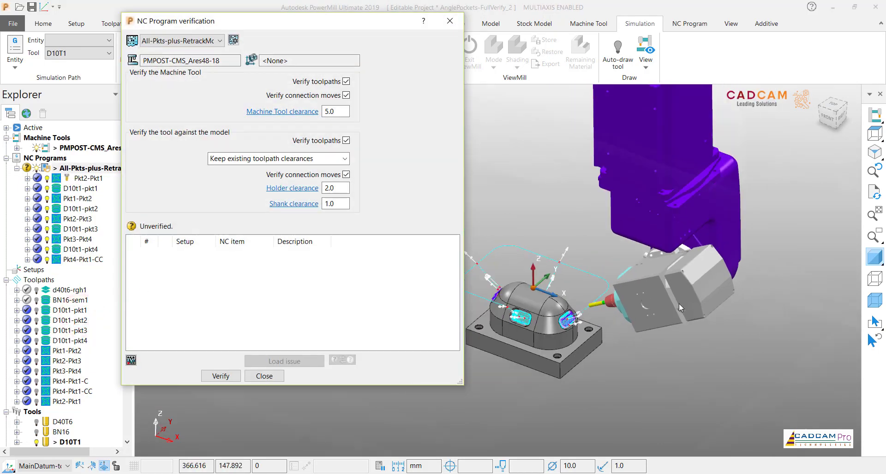
left_click_drag(285, 21, 269, 29)
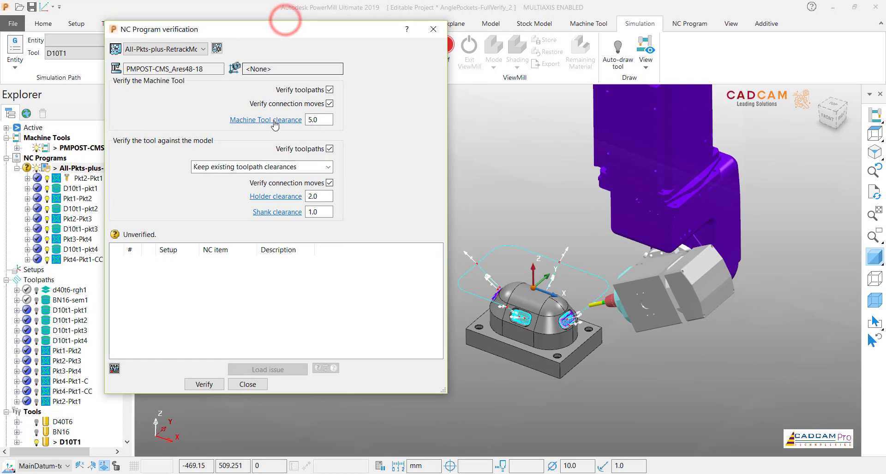
left_click(204, 385)
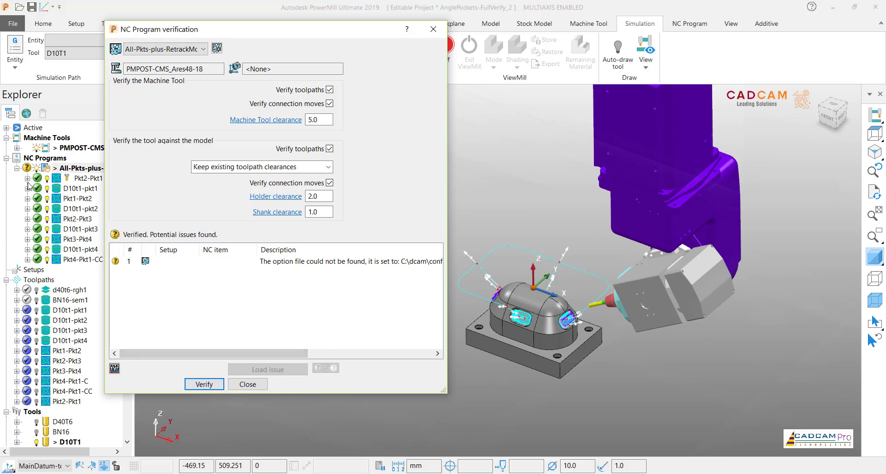
mouse_move(20, 174)
left_mouse_down()
mouse_move(29, 265)
mouse_move(54, 273)
left_mouse_up()
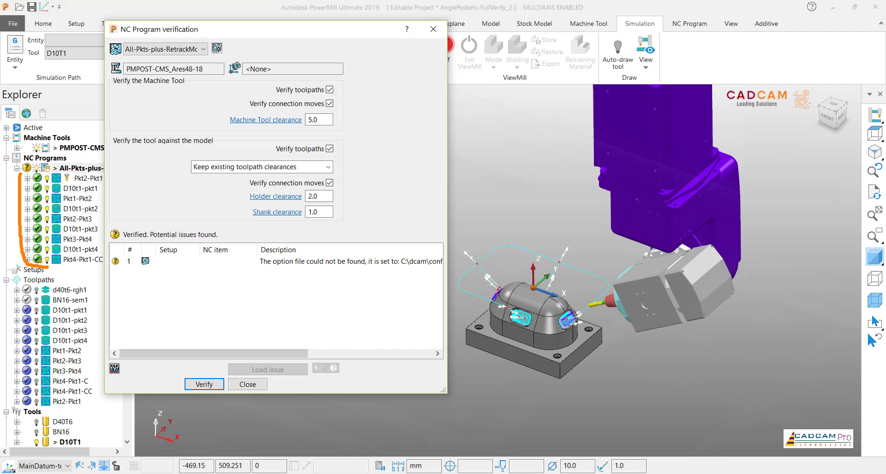
left_click(273, 283)
key("Escape")
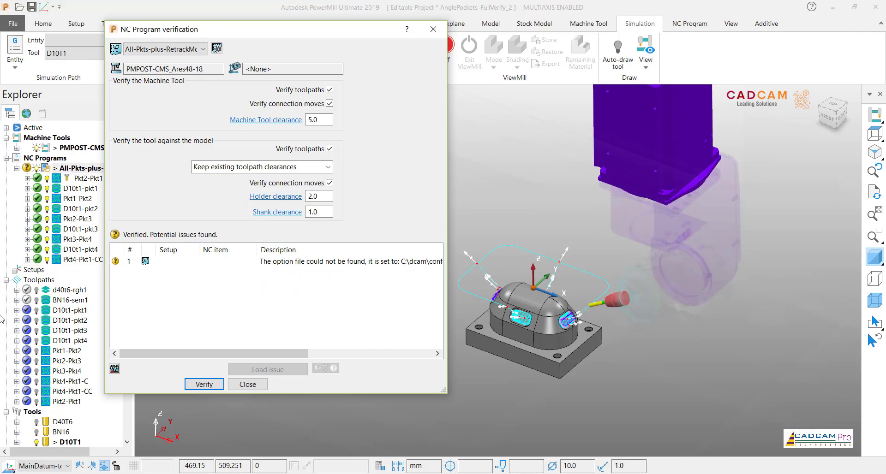
left_click(245, 388)
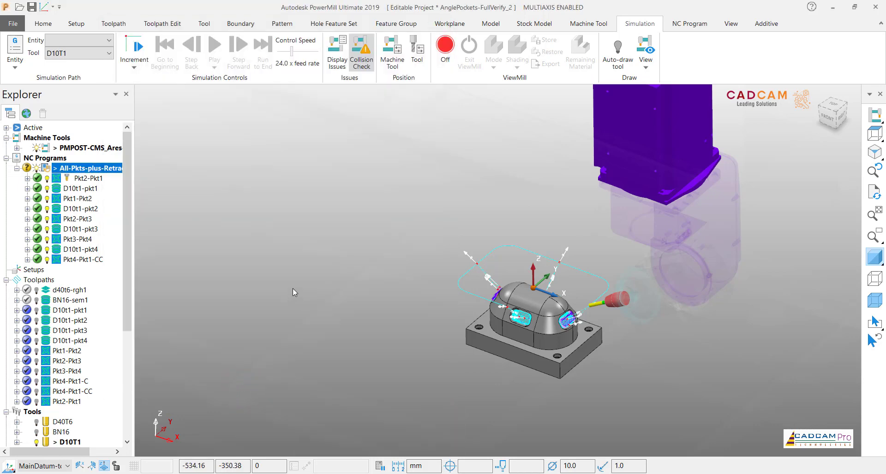
- Start simulating the NC program from its beginning and open the simulation issues list beside the machine view
right_click(94, 170)
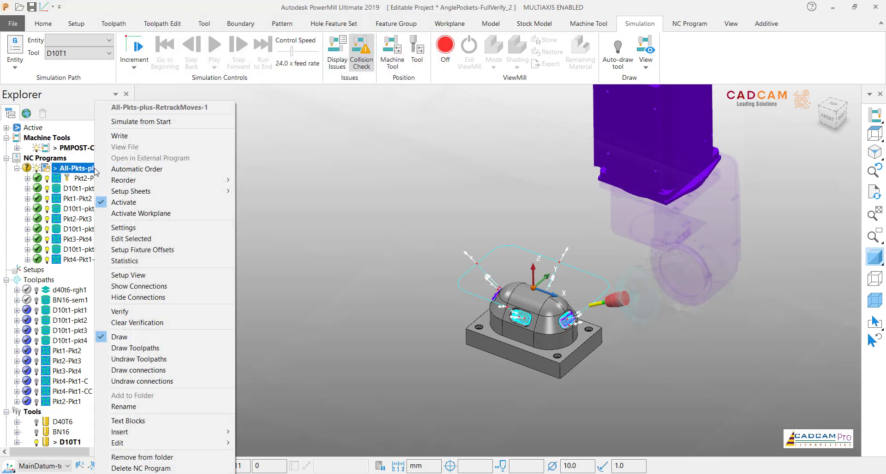
left_click(140, 122)
left_click(216, 155)
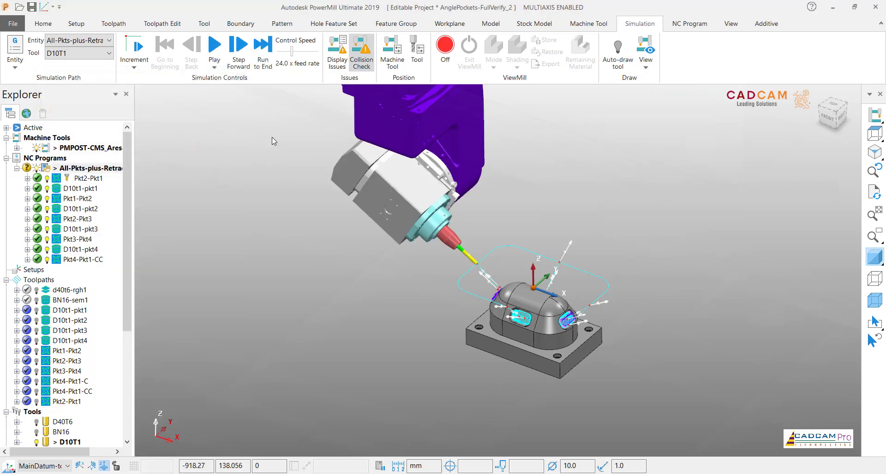
left_click(215, 47)
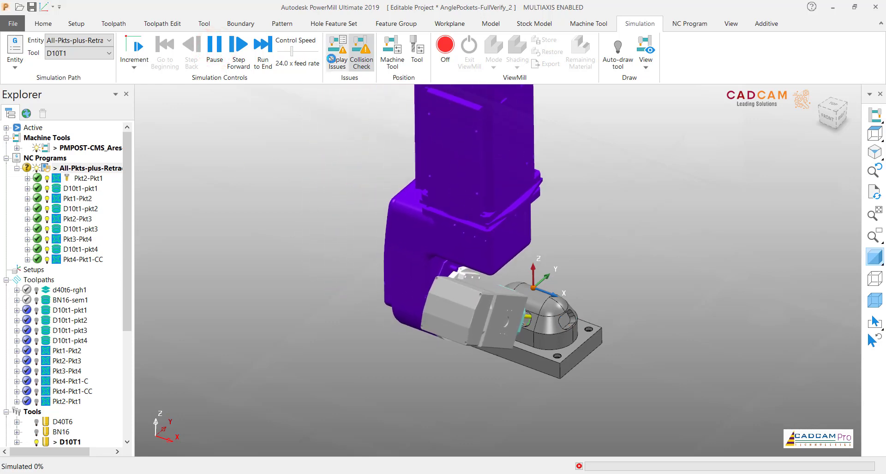
left_click(334, 57)
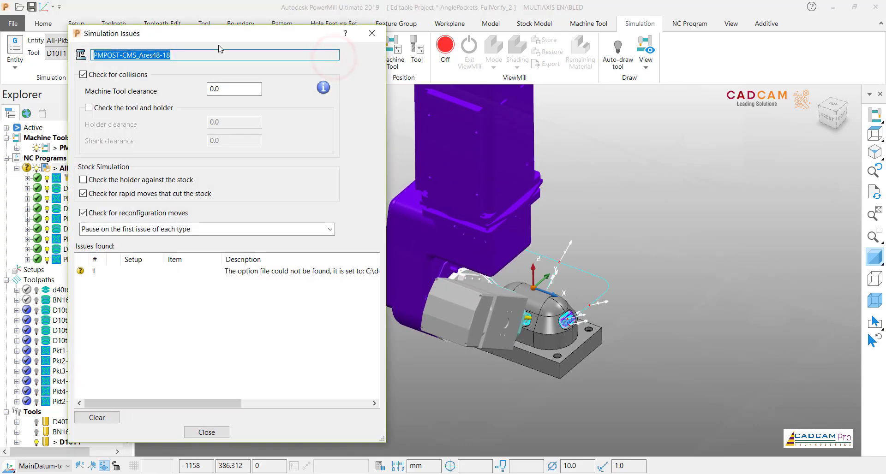
left_click_drag(168, 45, 133, 83)
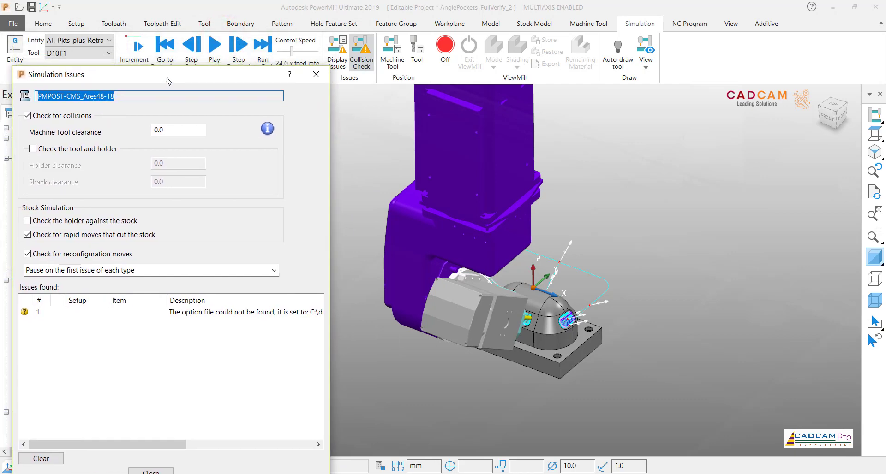
- Play the simulation through to the end, raising its speed to 33.0 x feed rate, and close the issues list
left_click(214, 48)
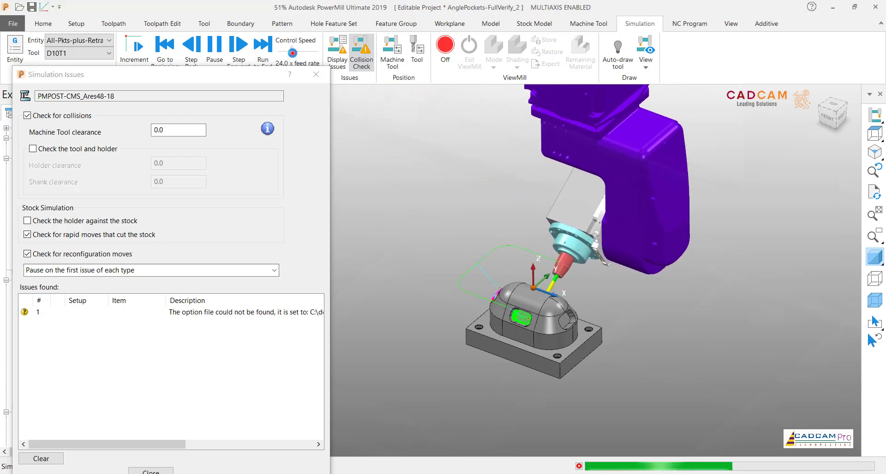
left_click_drag(293, 53, 295, 52)
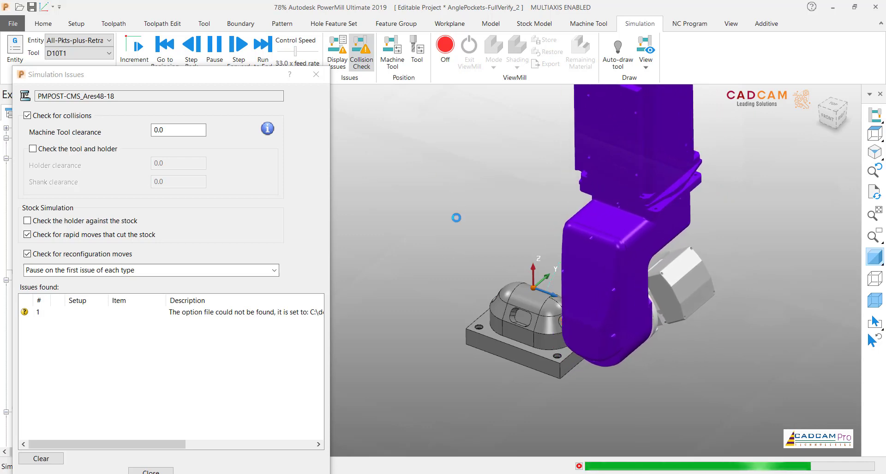
middle_click_drag(687, 379, 519, 209)
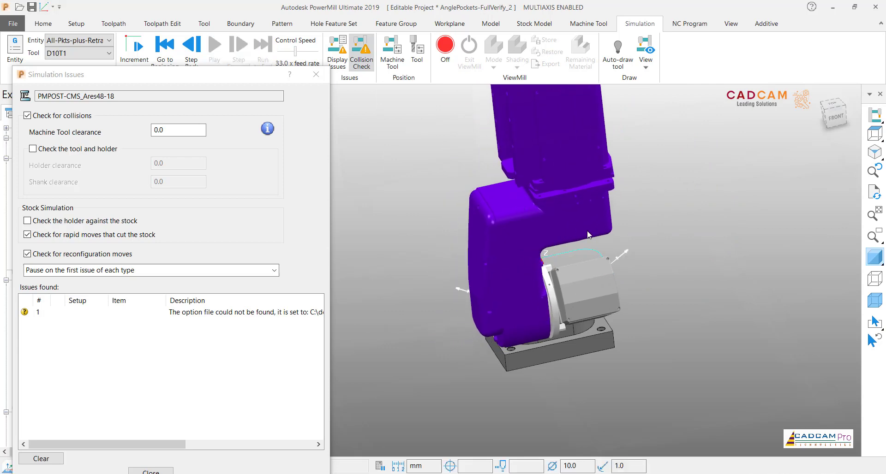
middle_click_drag(671, 367, 468, 381)
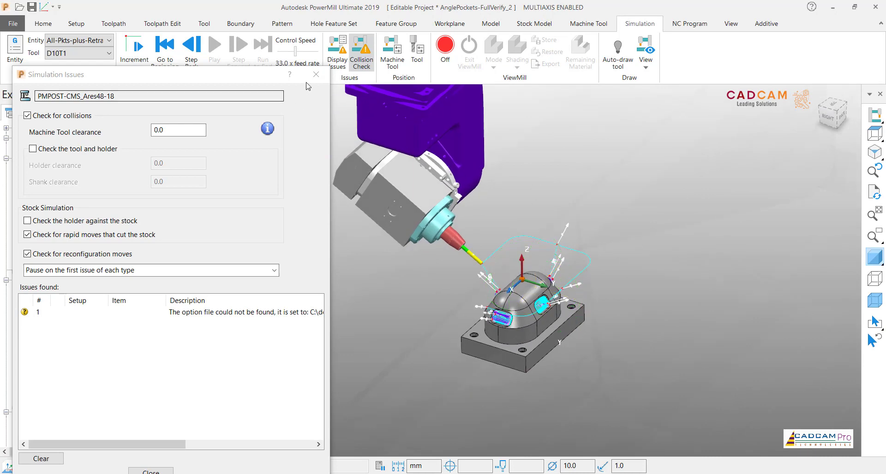
left_click(315, 74)
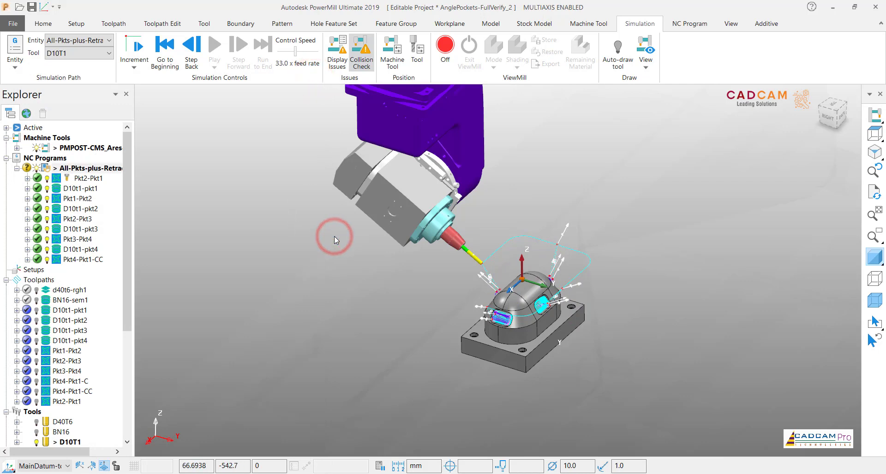
scroll(334, 236, "down", 3)
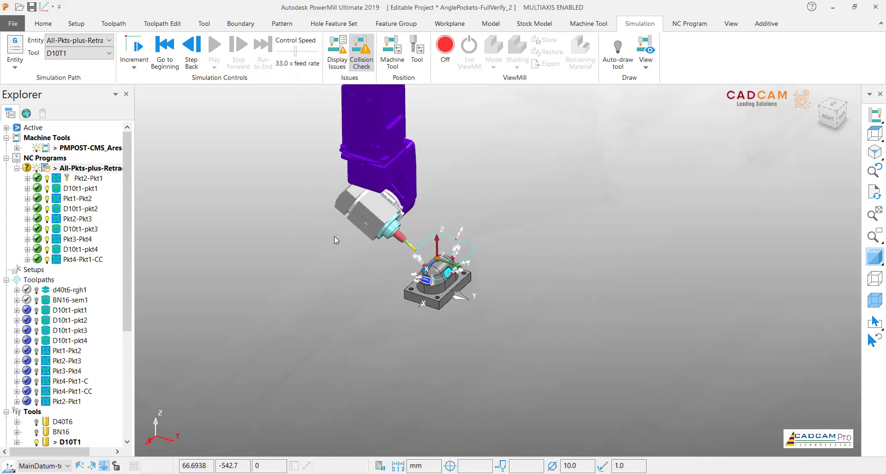
scroll(334, 236, "up", 3)
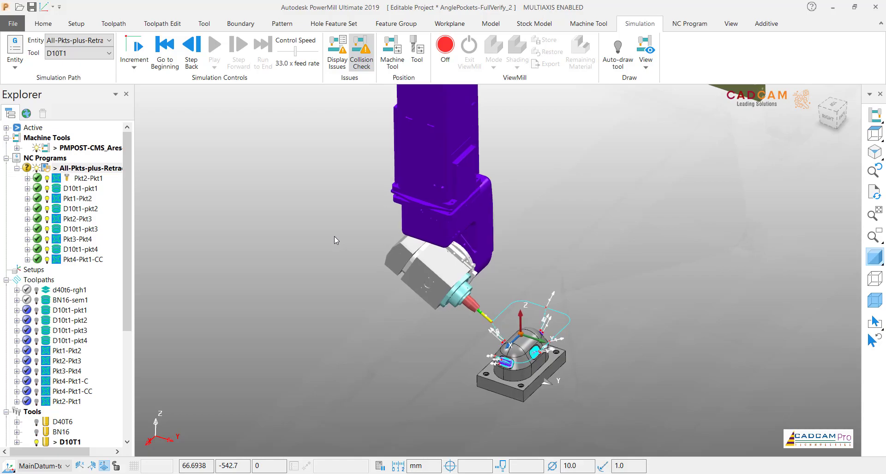